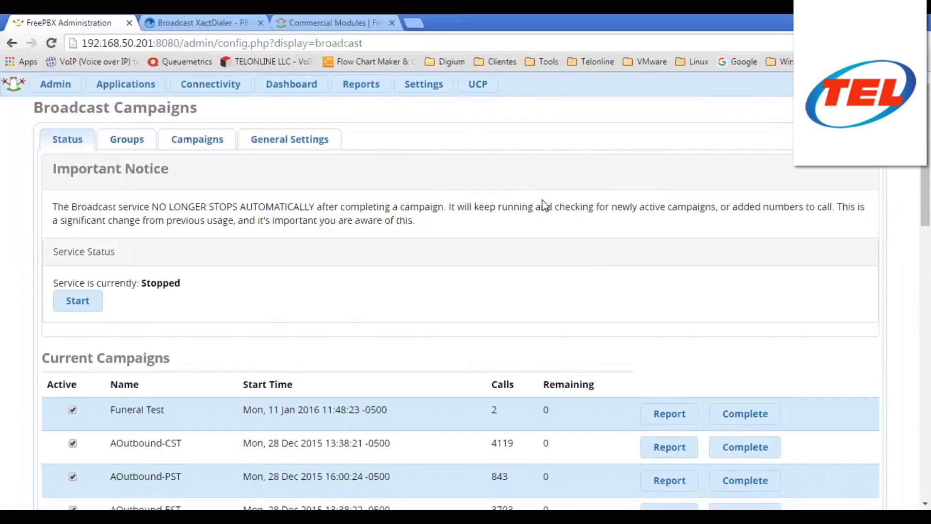
# - Look through the broadcast Groups list and the Campaigns list
pyautogui.scroll(-5, 567, 207)
pyautogui.scroll(-10, 574, 198)
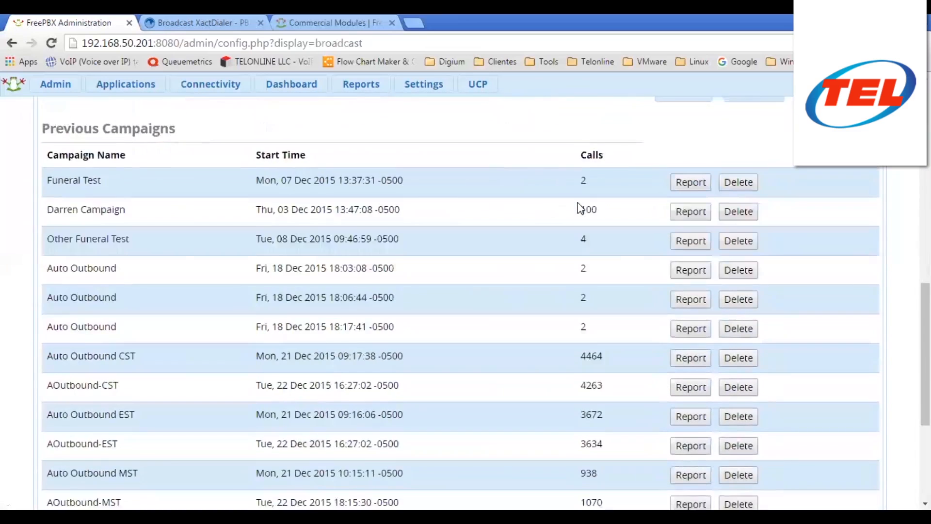
pyautogui.scroll(8, 565, 221)
pyautogui.scroll(6, 566, 216)
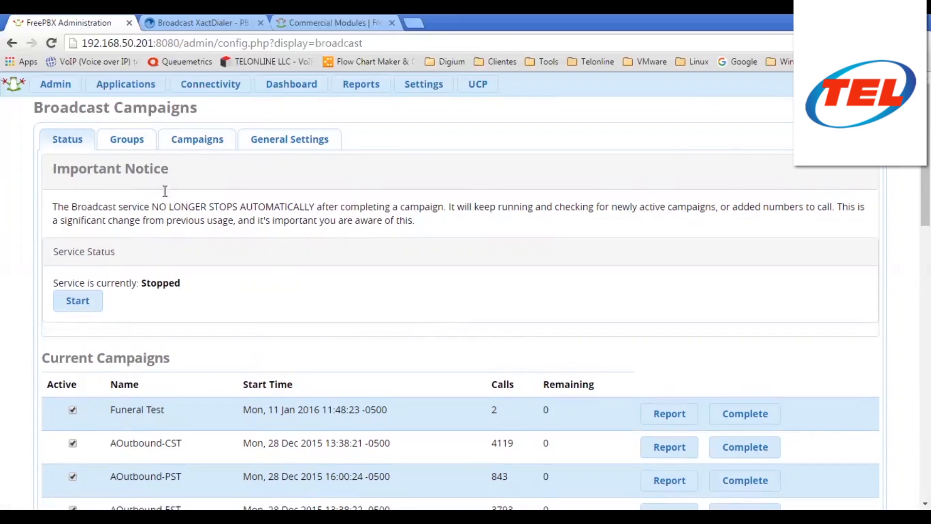
pyautogui.click(132, 143)
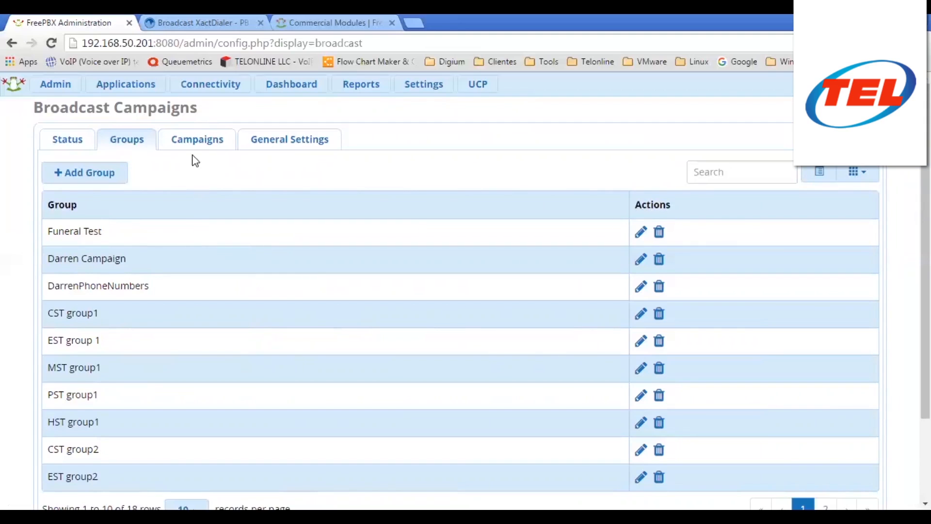
pyautogui.click(194, 141)
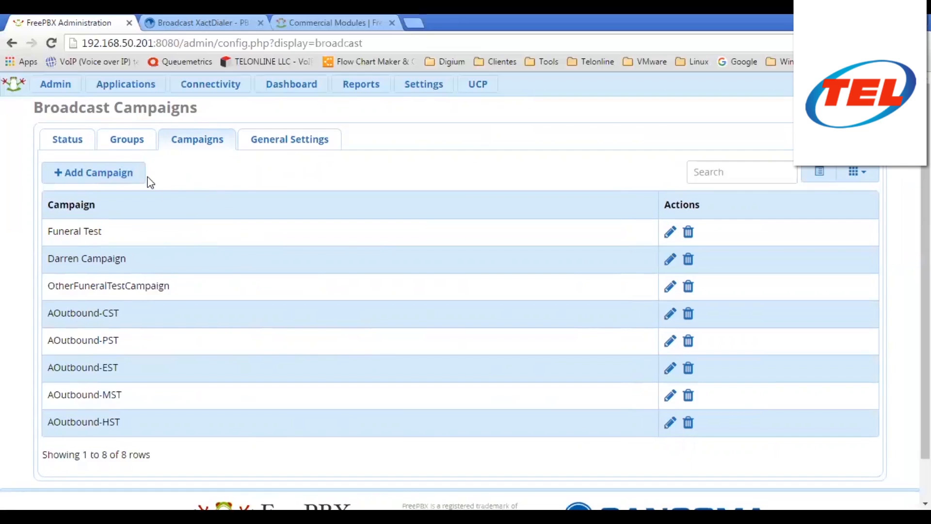
# - Revisit Groups and Campaigns, then show General Settings with 90 concurrent calls and 1 retry
pyautogui.click(126, 142)
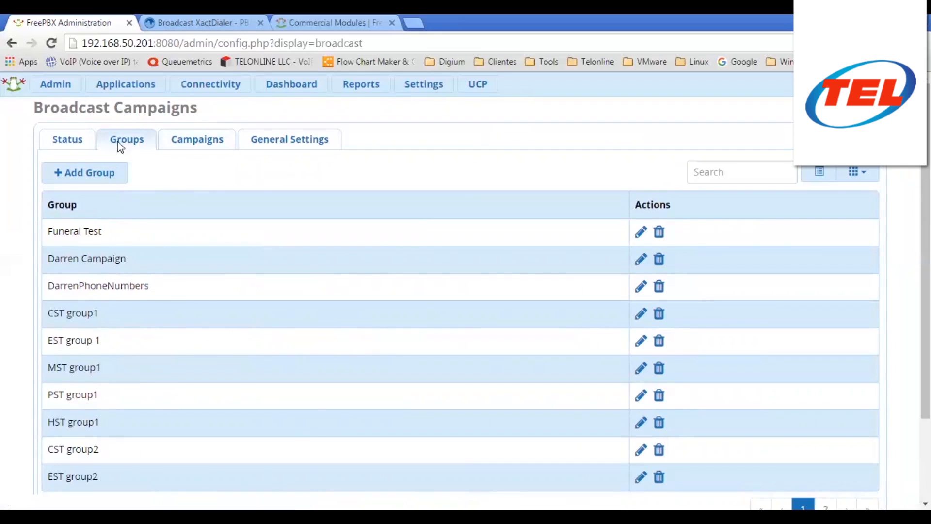
pyautogui.click(187, 144)
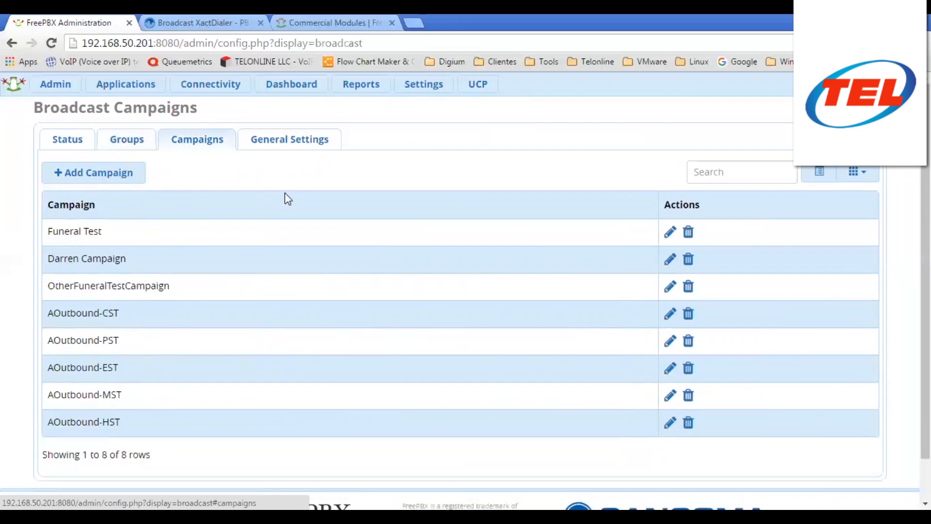
pyautogui.click(246, 139)
pyautogui.click(301, 234)
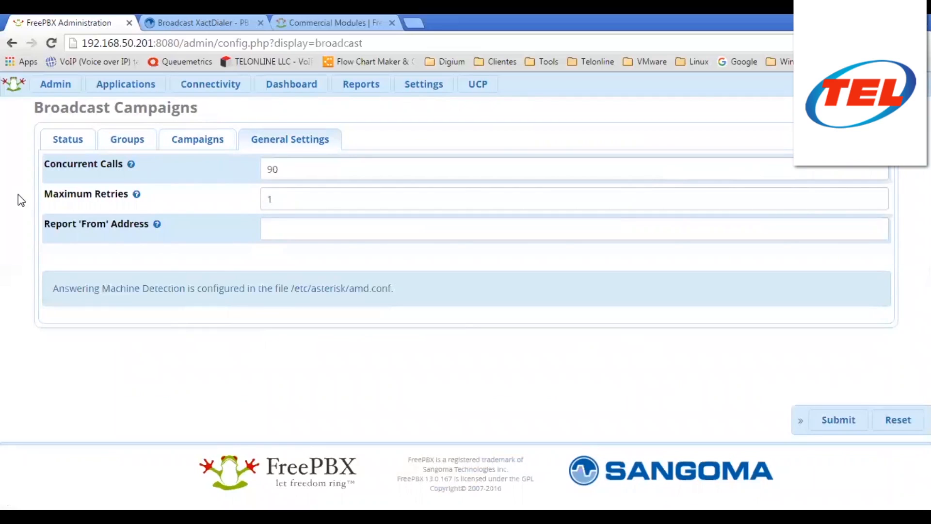
pyautogui.click(125, 208)
pyautogui.moveTo(88, 205)
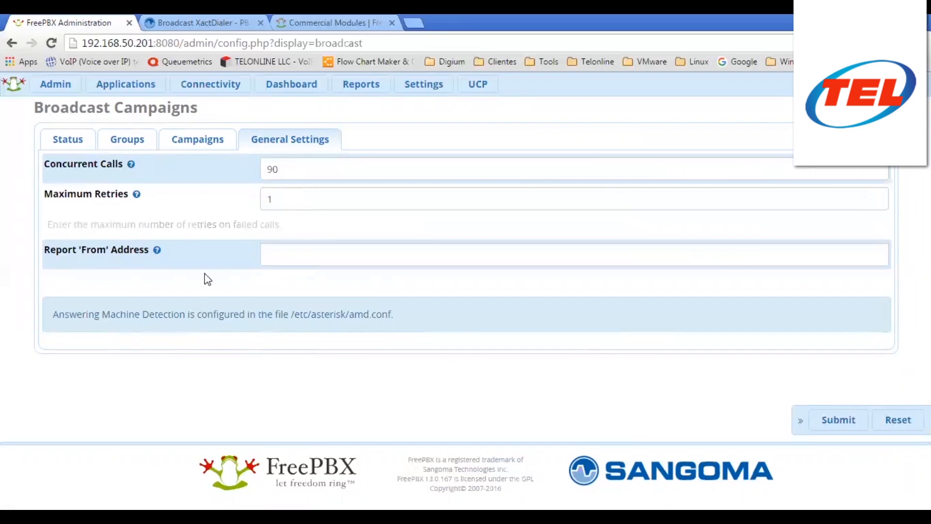
pyautogui.click(296, 229)
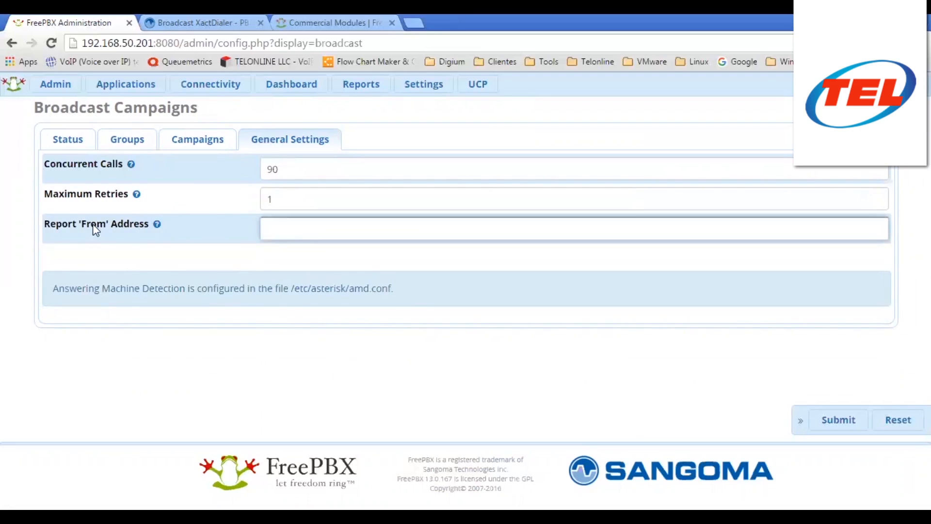
pyautogui.moveTo(160, 268)
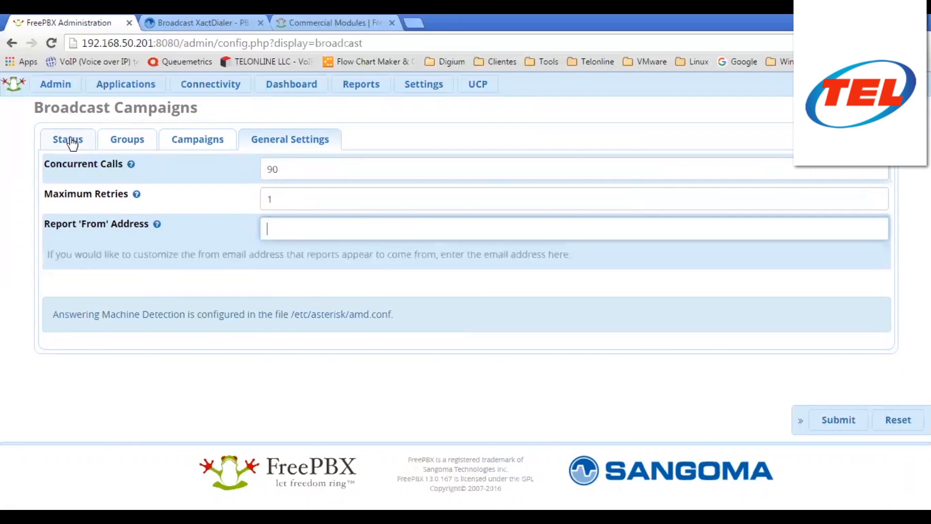
# - Return to the Status overview and highlight that the broadcast service is Stopped
pyautogui.click(70, 141)
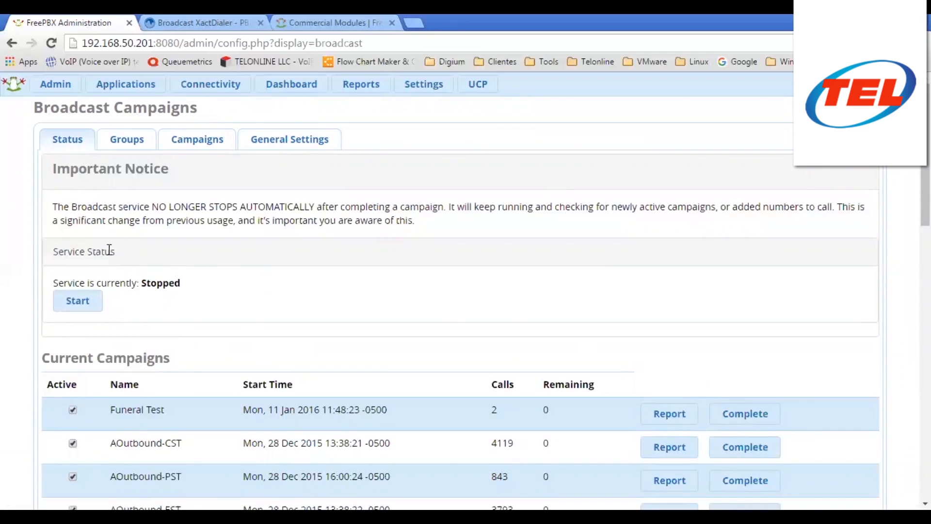
pyautogui.doubleClick(160, 283)
pyautogui.moveTo(120, 283); pyautogui.dragTo(55, 279)
pyautogui.click(145, 281)
pyautogui.doubleClick(160, 283)
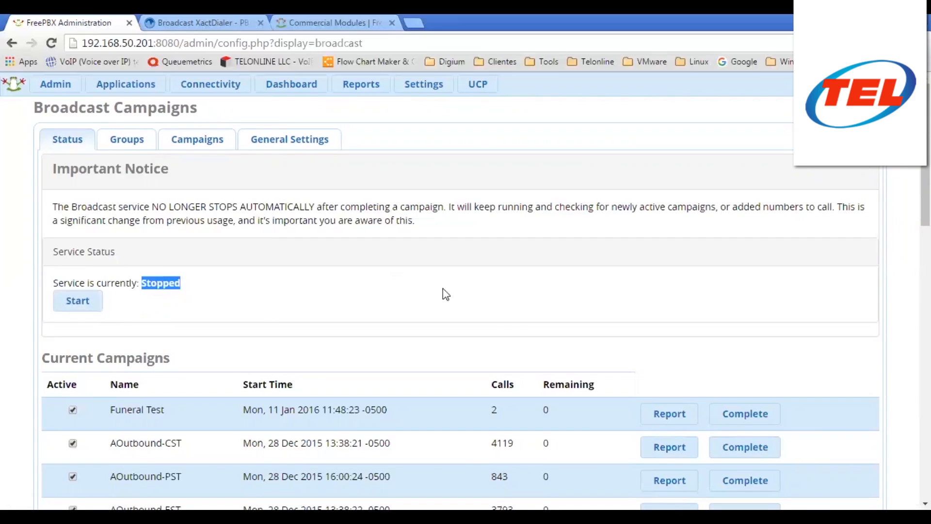
# - Scroll down to the Current Campaigns table and highlight its heading
pyautogui.scroll(-4, 468, 281)
pyautogui.moveTo(175, 160); pyautogui.dragTo(42, 157)
pyautogui.click(184, 144)
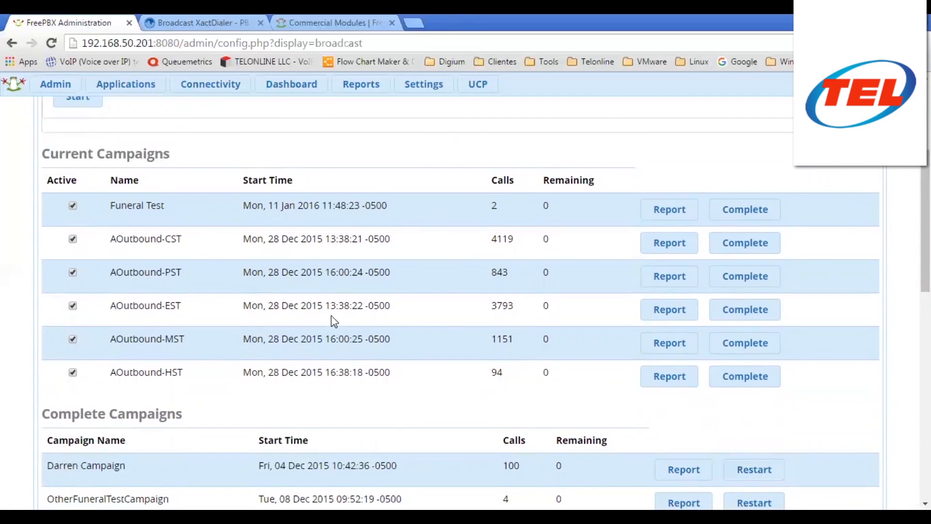
pyautogui.doubleClick(546, 206)
pyautogui.moveTo(551, 237); pyautogui.dragTo(544, 244)
pyautogui.doubleClick(494, 208)
pyautogui.doubleClick(500, 239)
pyautogui.click(555, 211)
pyautogui.doubleClick(546, 206)
pyautogui.doubleClick(546, 239)
pyautogui.doubleClick(545, 206)
pyautogui.moveTo(557, 243); pyautogui.dragTo(539, 239)
pyautogui.click(554, 284)
pyautogui.moveTo(547, 321); pyautogui.dragTo(548, 350)
pyautogui.click(548, 351)
pyautogui.scroll(-3, 223, 186)
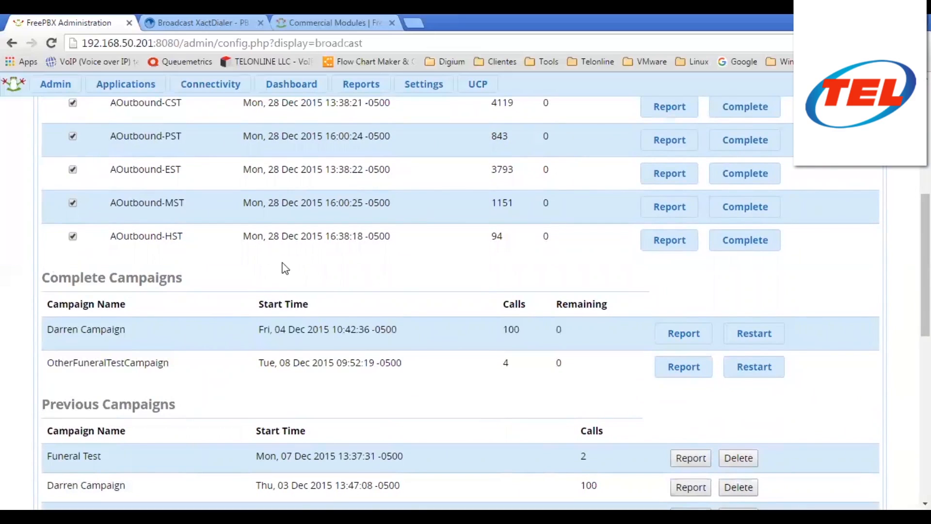
pyautogui.scroll(-2, 306, 263)
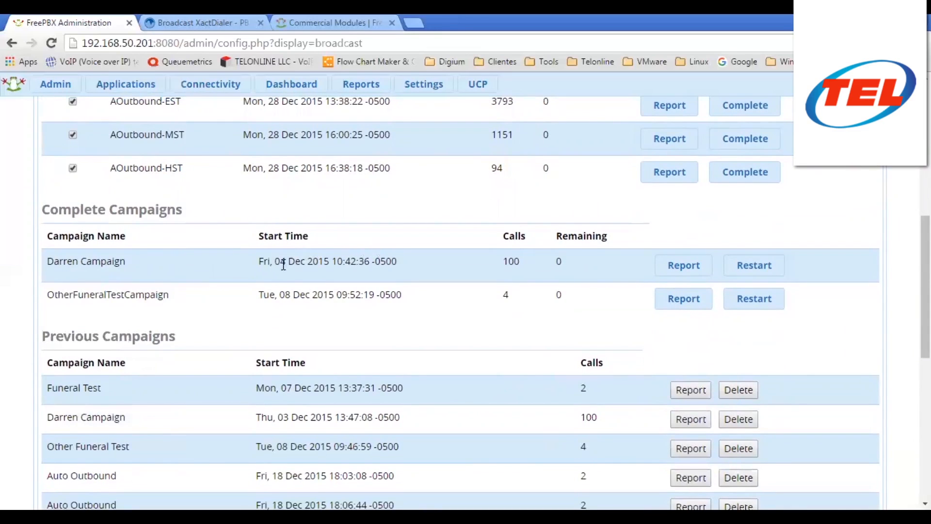
pyautogui.moveTo(281, 262); pyautogui.dragTo(382, 268)
pyautogui.click(386, 284)
pyautogui.scroll(-3, 208, 222)
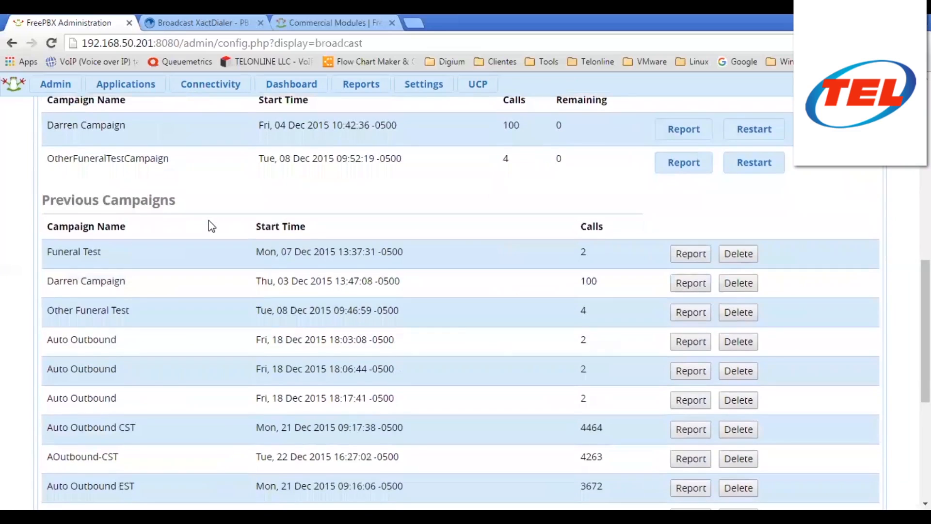
pyautogui.scroll(-1, 208, 221)
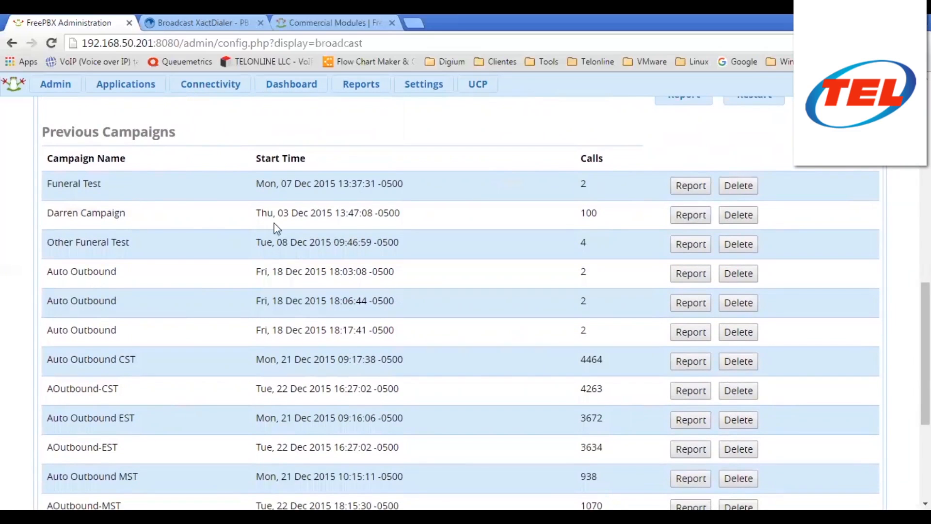
pyautogui.scroll(3, 174, 172)
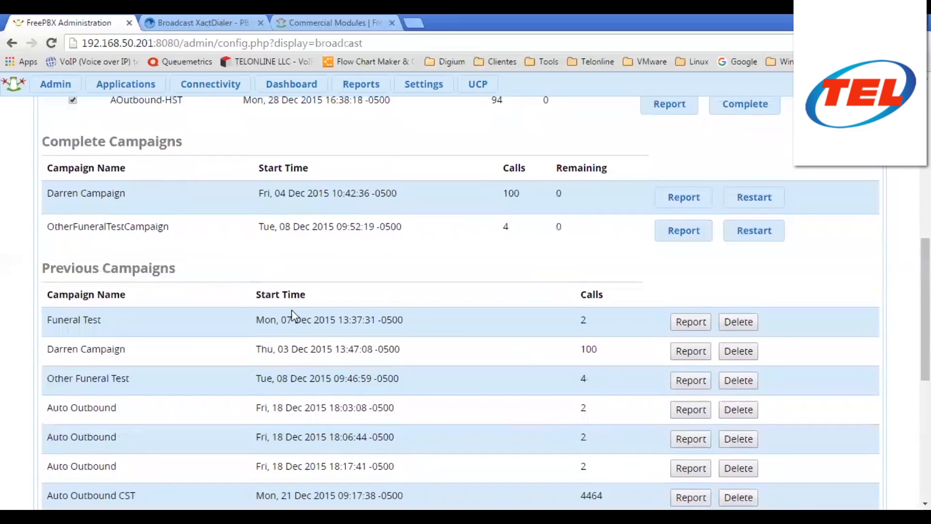
pyautogui.moveTo(257, 322); pyautogui.dragTo(401, 324)
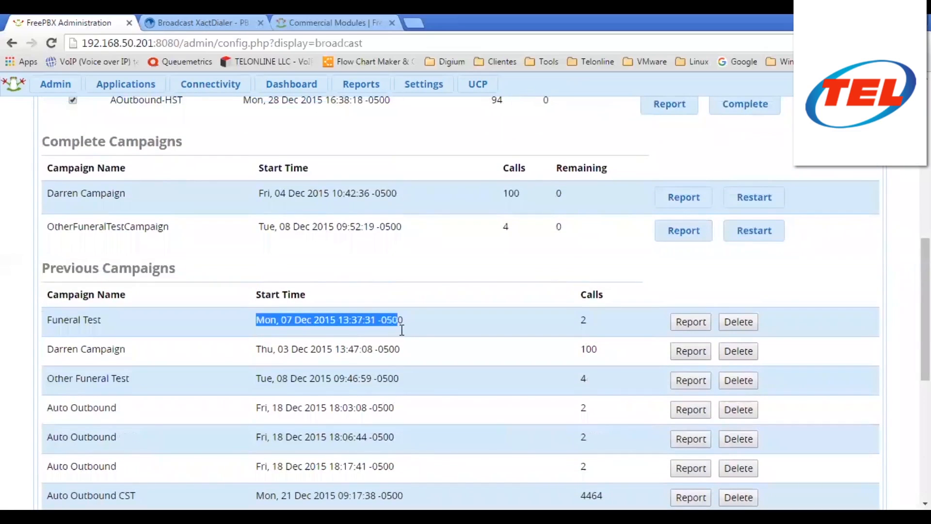
pyautogui.click(412, 321)
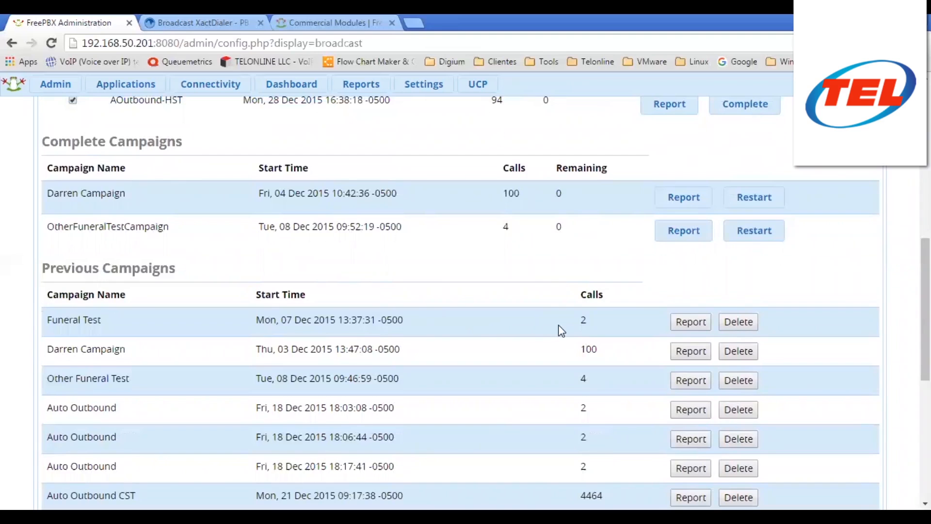
pyautogui.moveTo(383, 318); pyautogui.dragTo(245, 318)
pyautogui.click(254, 321)
pyautogui.scroll(-5, 567, 294)
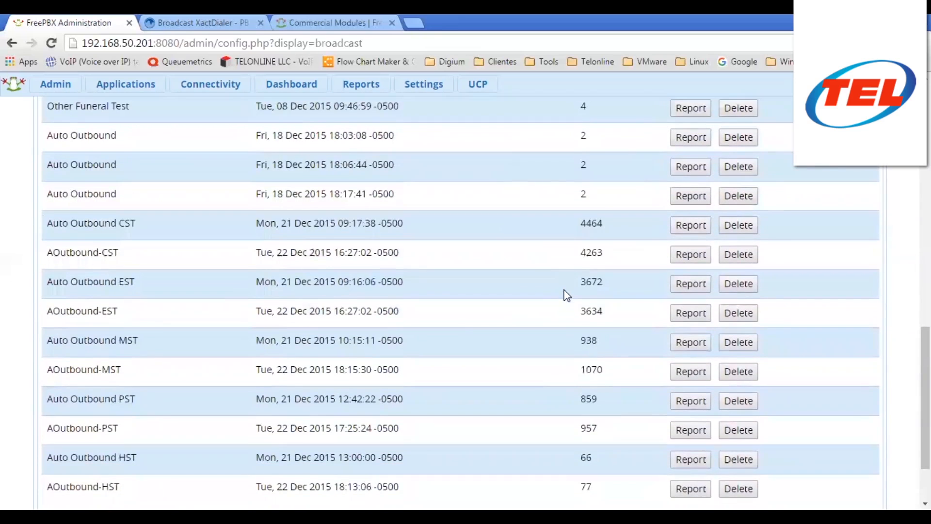
pyautogui.scroll(-2, 567, 295)
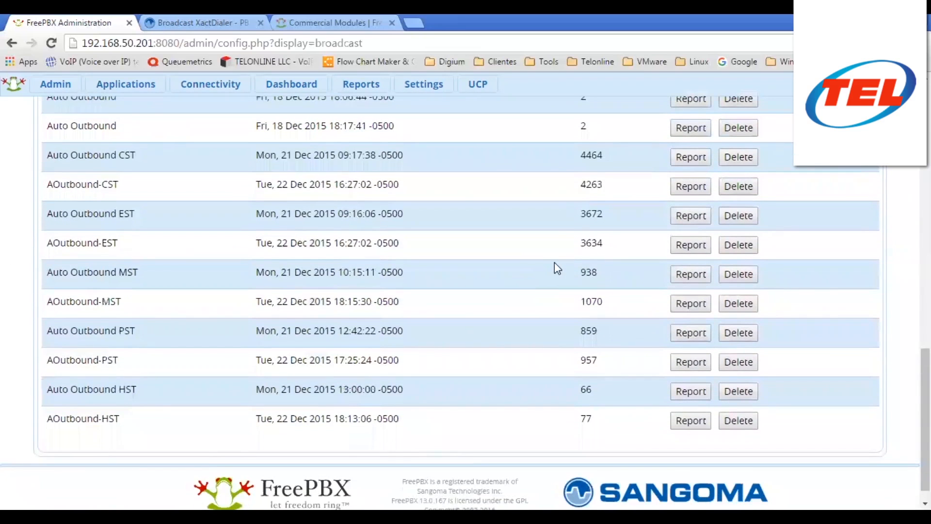
pyautogui.scroll(4, 554, 264)
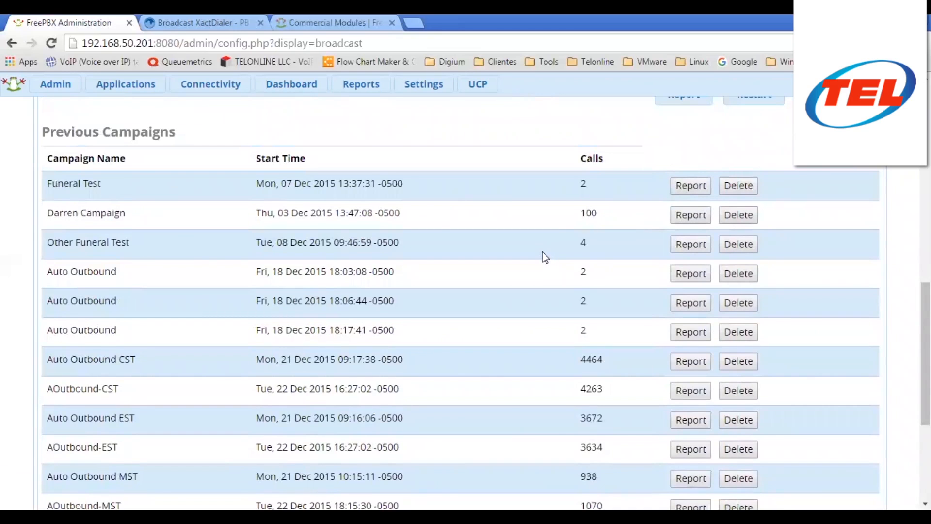
pyautogui.scroll(3, 557, 229)
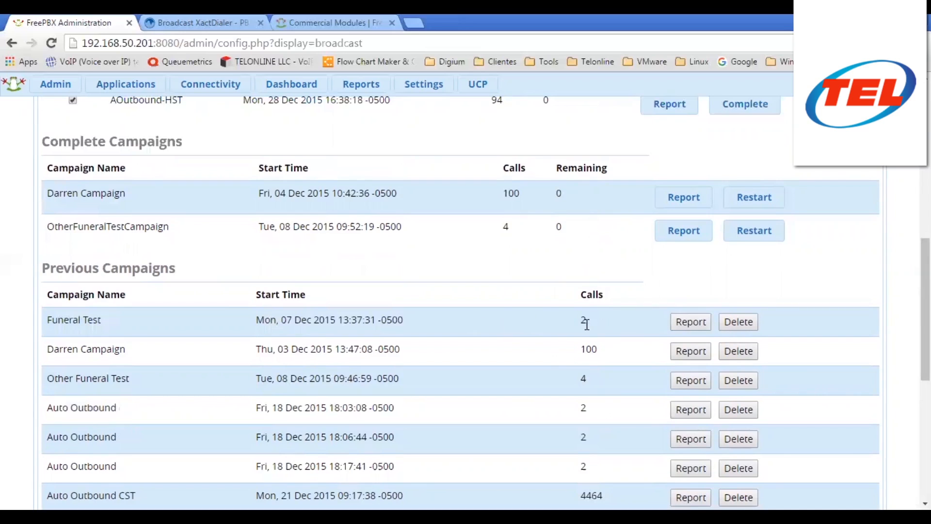
pyautogui.moveTo(590, 332); pyautogui.dragTo(587, 354)
pyautogui.click(586, 380)
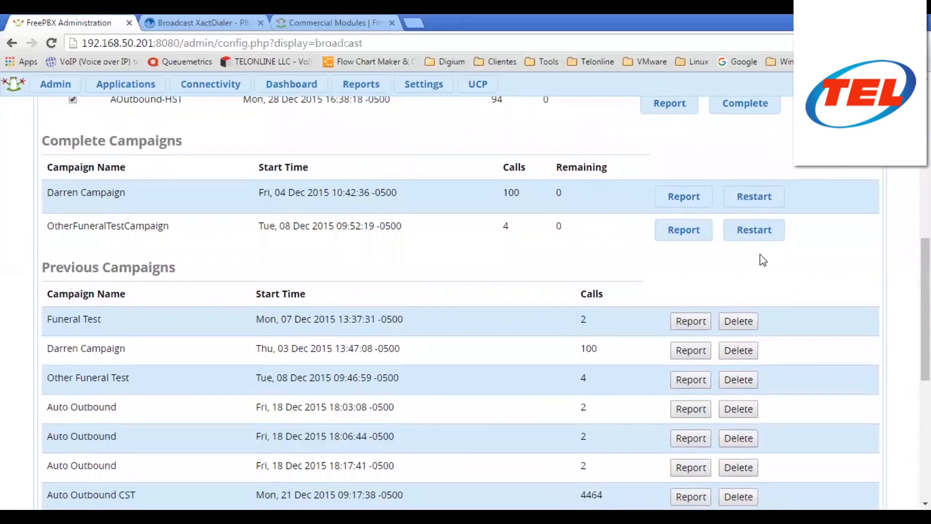
pyautogui.scroll(-3, 759, 257)
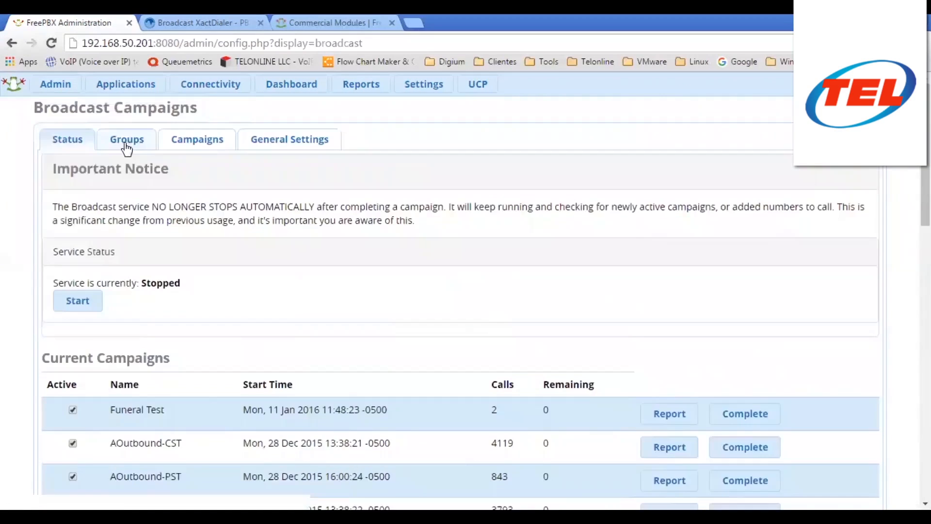
pyautogui.click(125, 140)
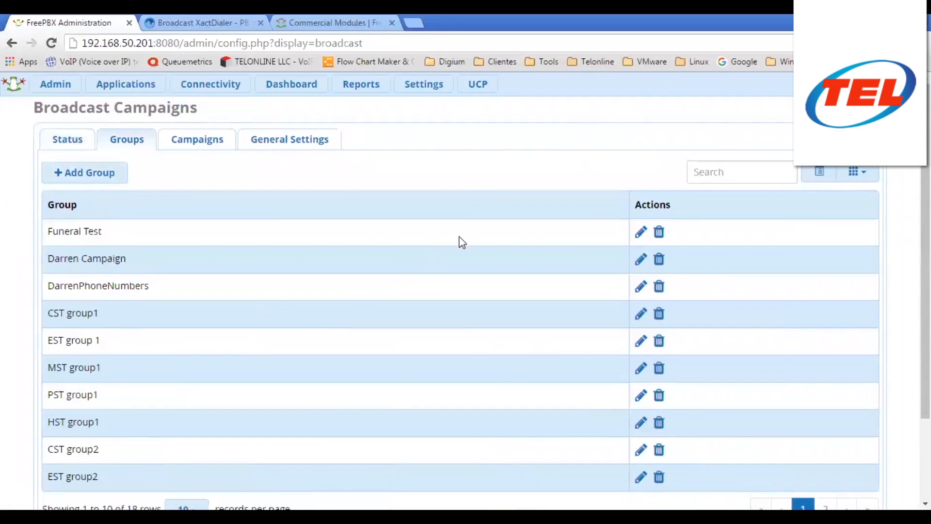
pyautogui.scroll(-3, 339, 252)
pyautogui.scroll(3, 170, 277)
pyautogui.scroll(-2, 151, 299)
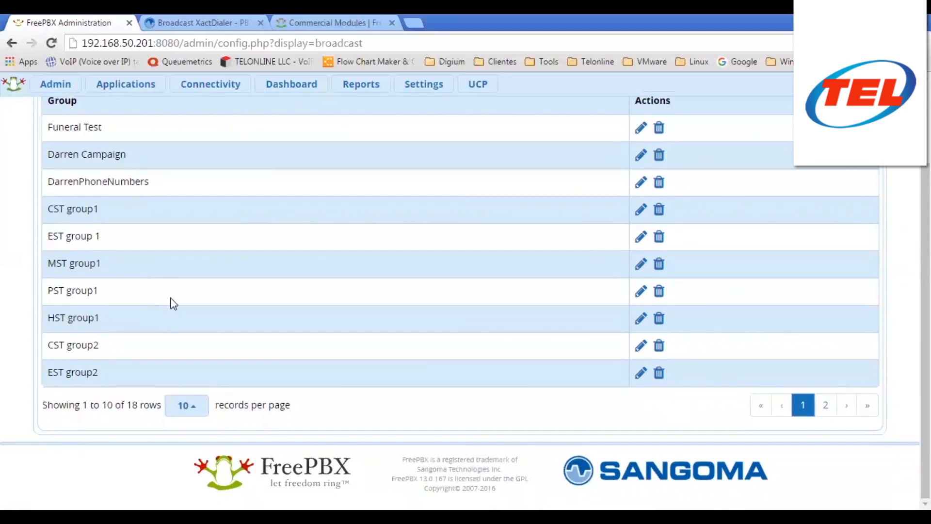
pyautogui.scroll(2, 176, 304)
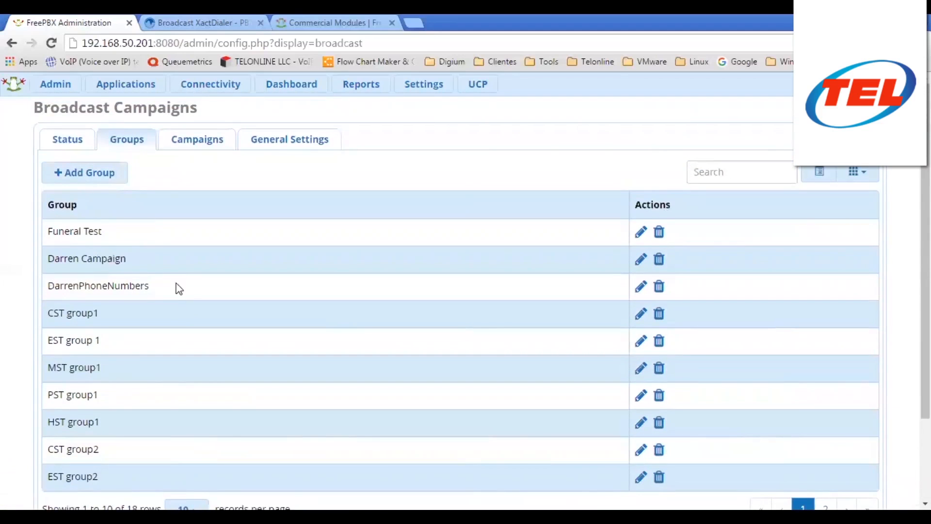
pyautogui.click(98, 179)
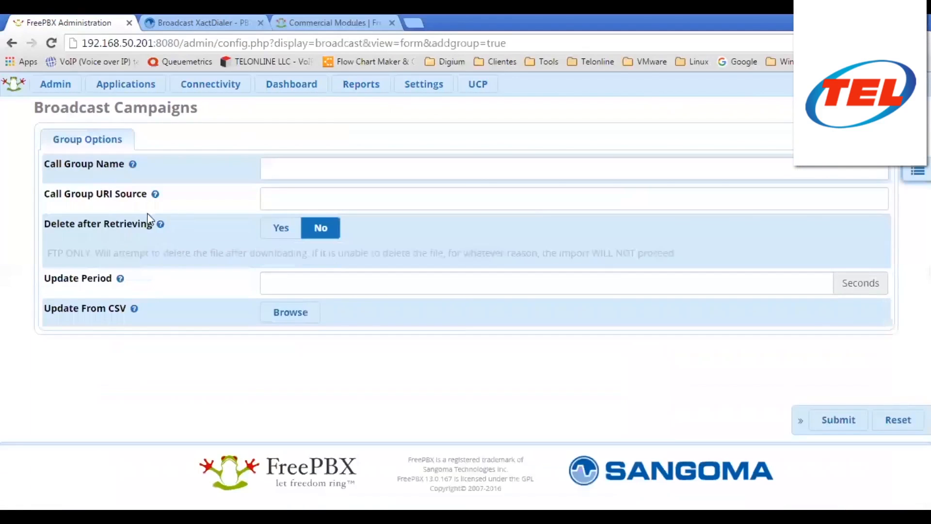
# - Look over the new group's fields and place the caret in the URI source field
pyautogui.click(316, 193)
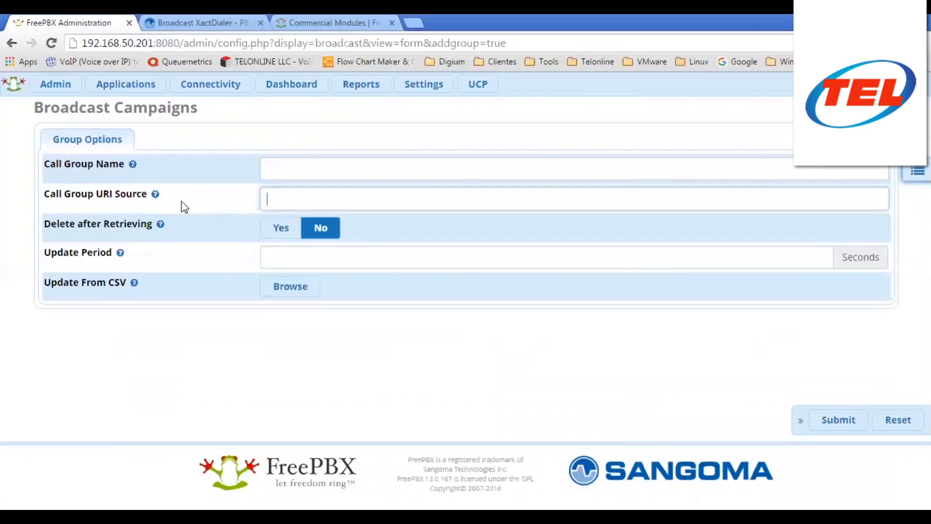
pyautogui.moveTo(132, 167)
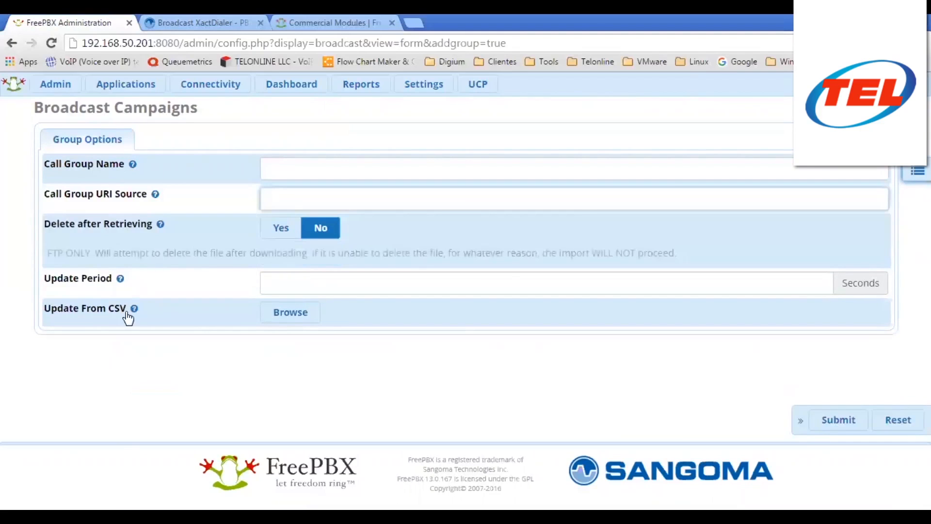
pyautogui.moveTo(130, 314)
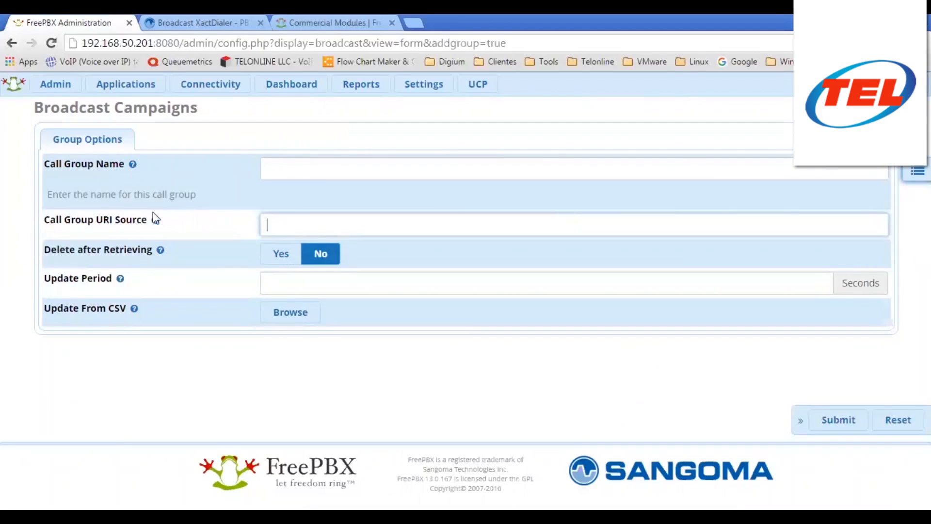
pyautogui.moveTo(155, 218)
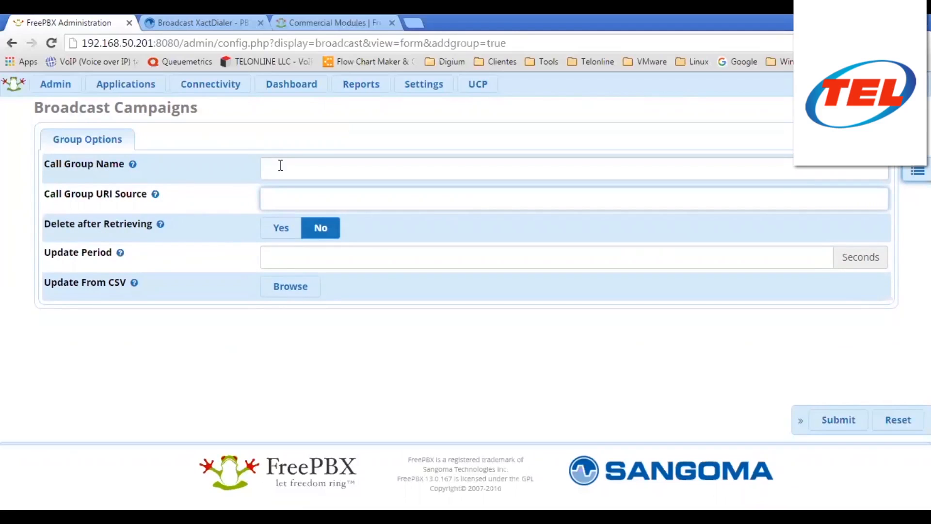
pyautogui.moveTo(155, 195)
pyautogui.moveTo(256, 202)
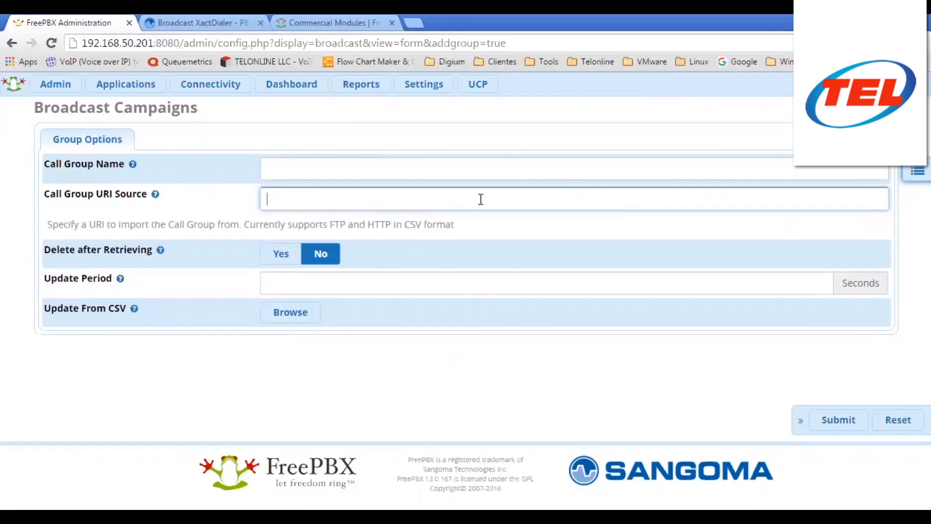
pyautogui.click(570, 198)
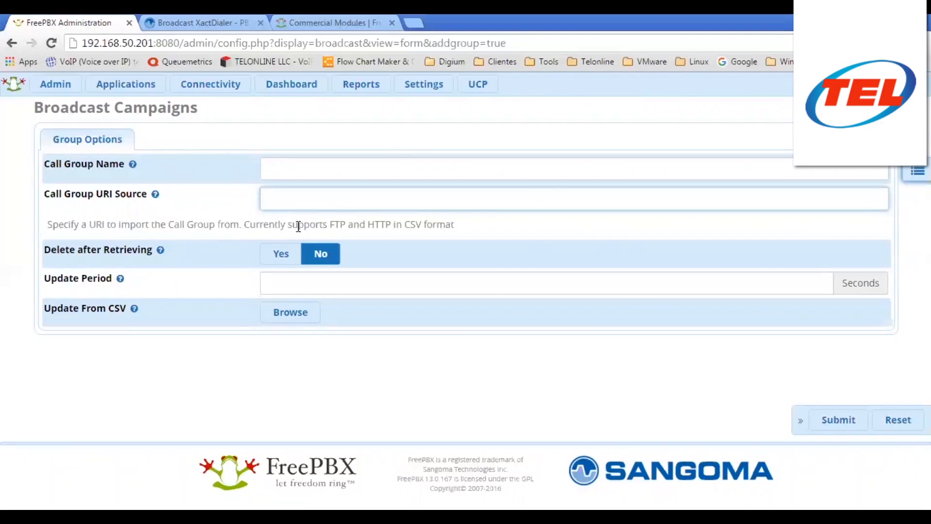
# - Read the URI source help, highlighting the supported FTP, HTTP and CSV formats
pyautogui.doubleClick(336, 224)
pyautogui.moveTo(368, 224); pyautogui.dragTo(456, 221)
pyautogui.click(458, 219)
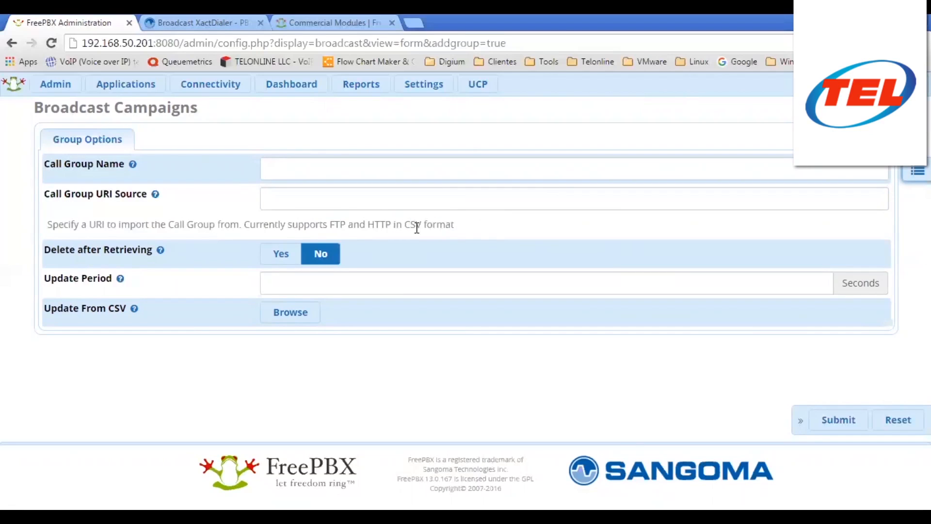
pyautogui.moveTo(423, 223); pyautogui.dragTo(405, 224)
pyautogui.click(138, 270)
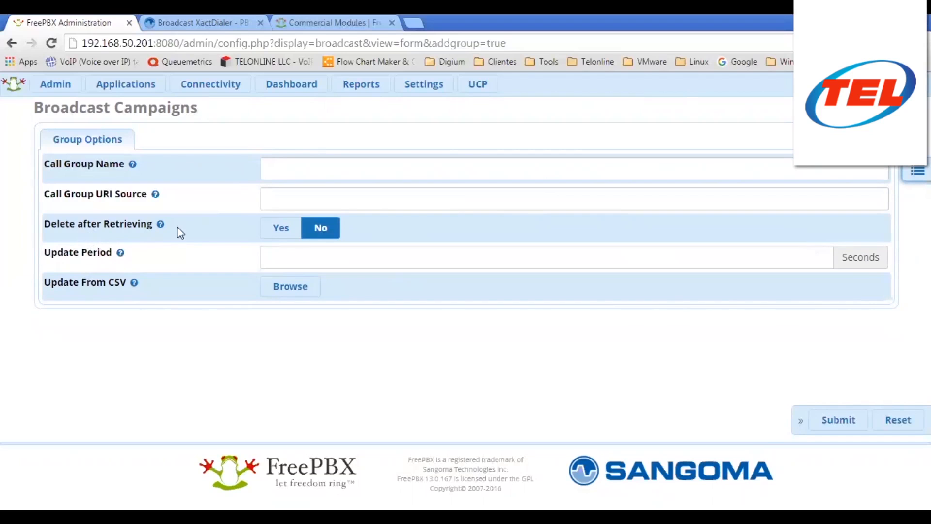
# - Check the delete-after-retrieving and update-period help, then bring up the CSV import file picker
pyautogui.click(161, 224)
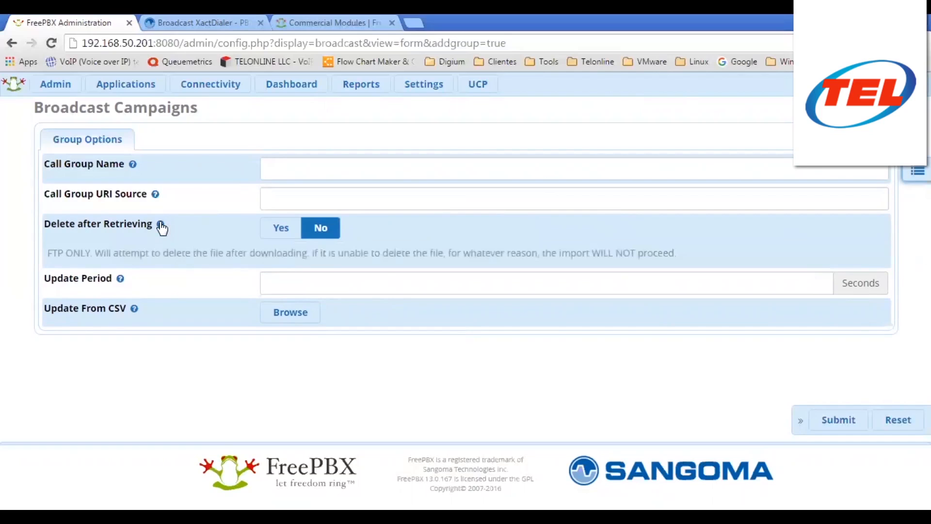
pyautogui.click(337, 196)
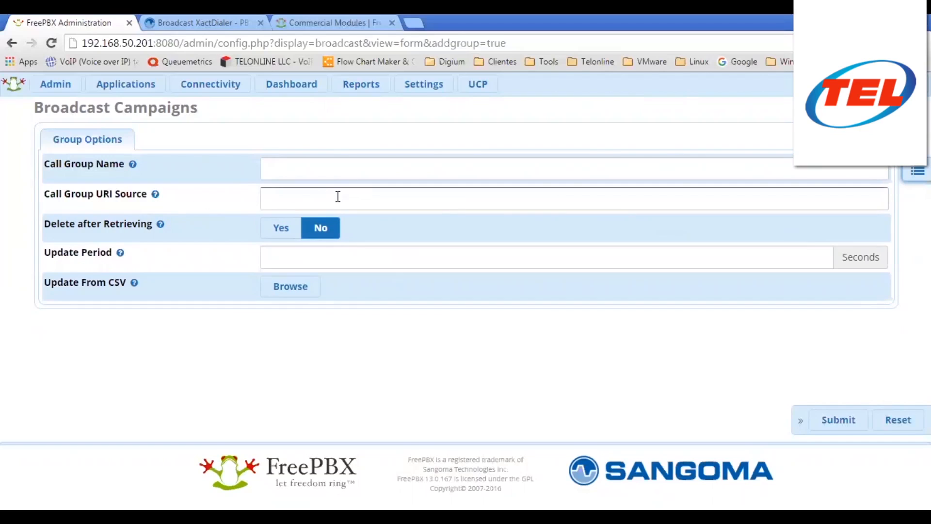
pyautogui.click(162, 225)
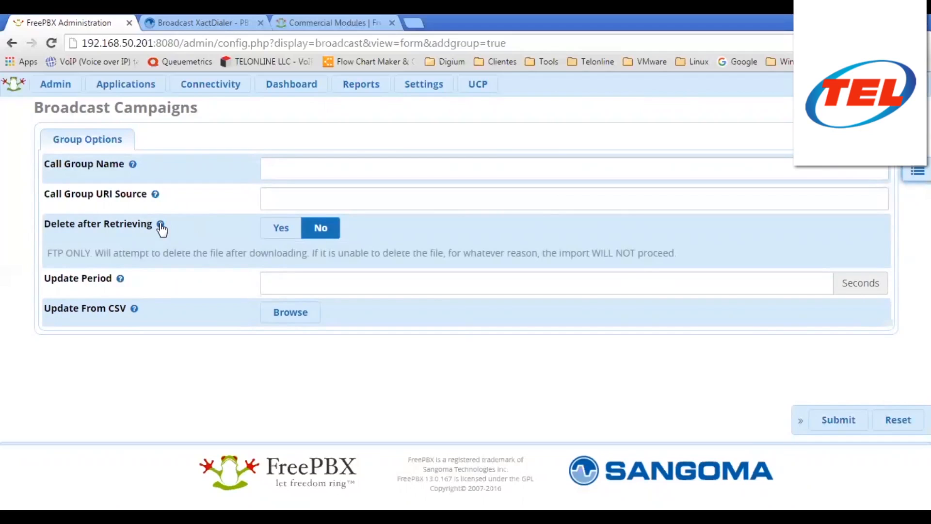
pyautogui.click(120, 279)
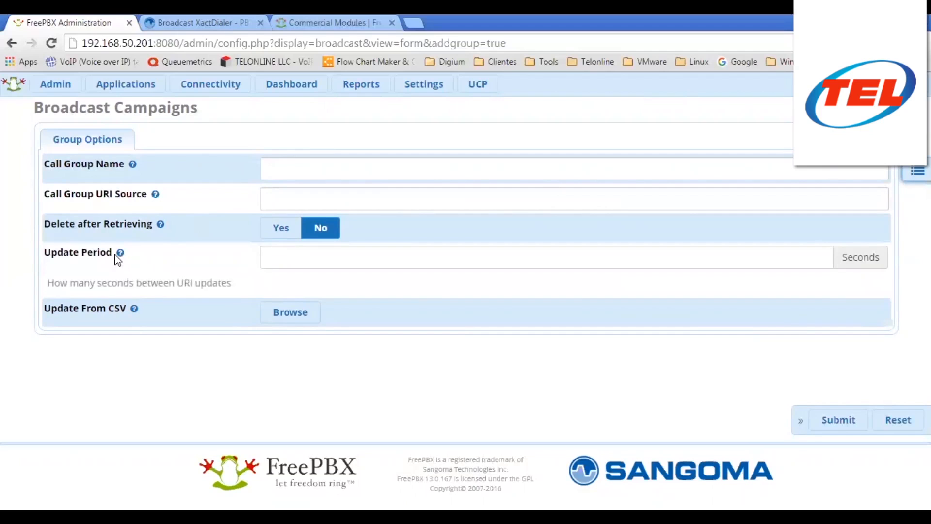
pyautogui.click(293, 258)
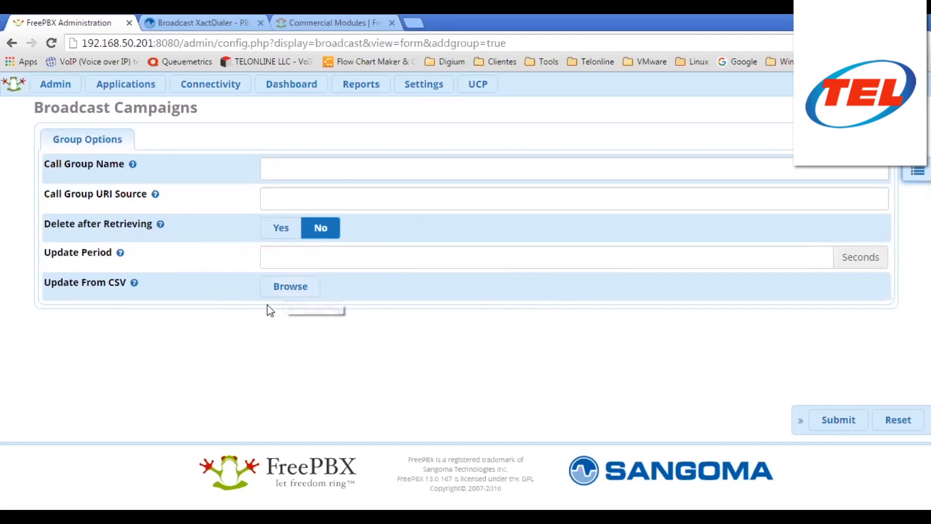
pyautogui.click(291, 292)
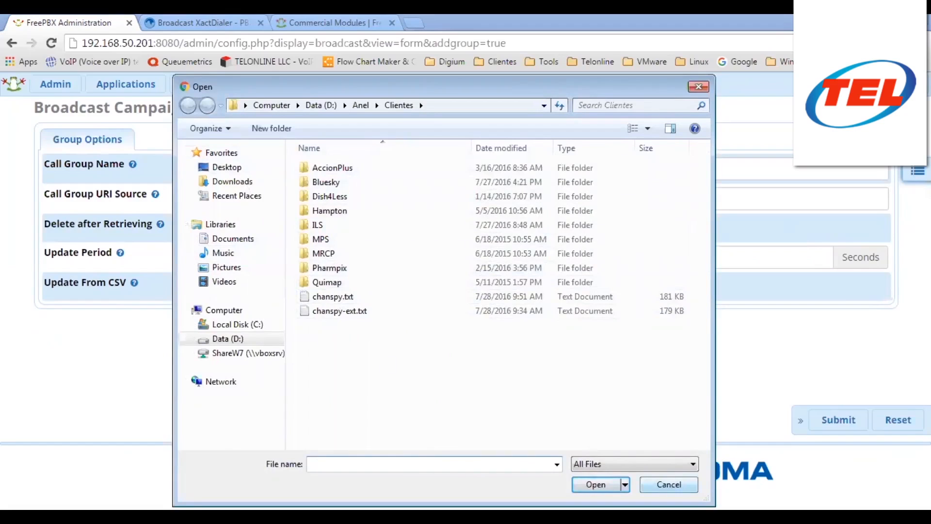
pyautogui.click(669, 485)
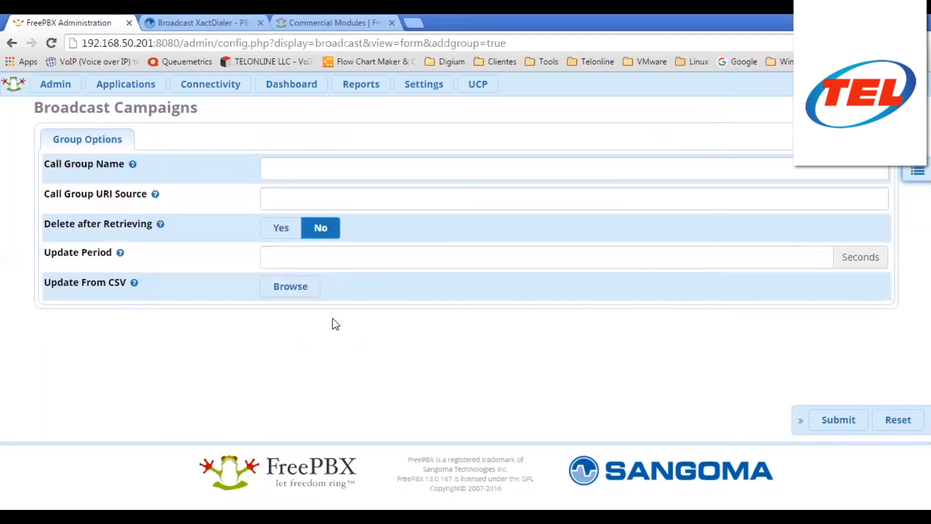
# - Study the CSV column format (Name, Number, command) and its quoting rule
pyautogui.moveTo(134, 286)
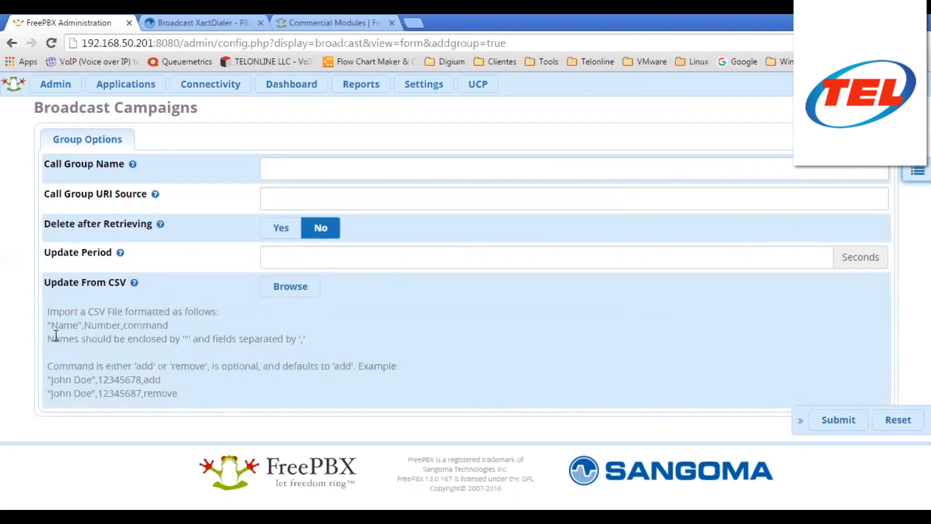
pyautogui.moveTo(48, 328); pyautogui.dragTo(180, 326)
pyautogui.click(175, 325)
pyautogui.moveTo(48, 325); pyautogui.dragTo(84, 325)
pyautogui.doubleClick(92, 325)
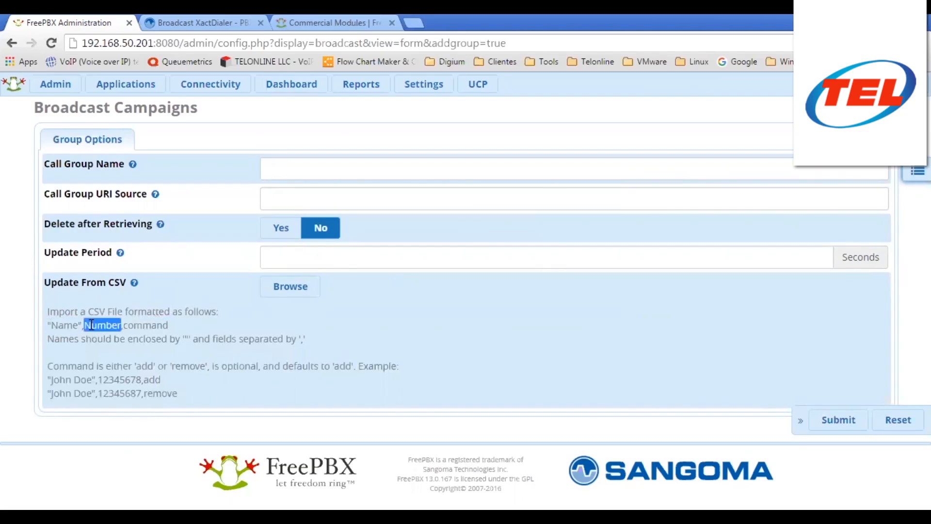
pyautogui.doubleClick(141, 325)
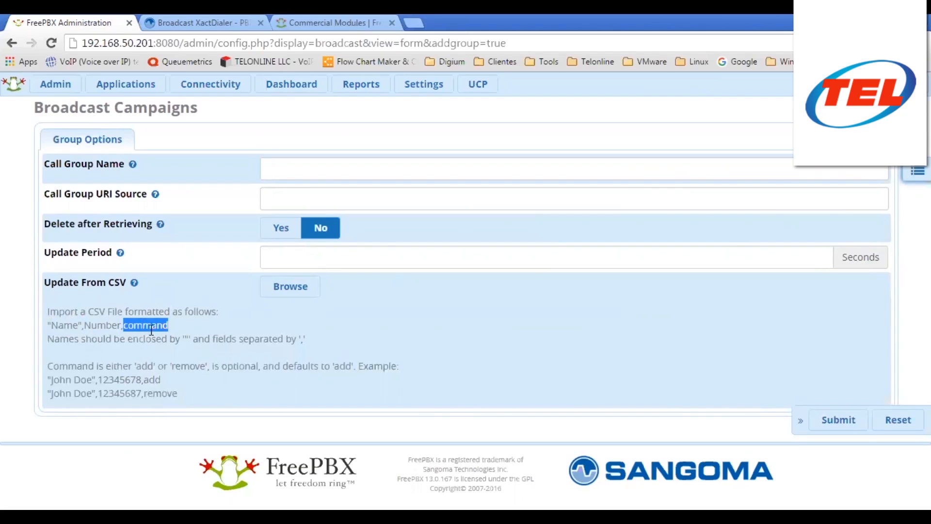
pyautogui.moveTo(48, 339); pyautogui.dragTo(114, 359)
pyautogui.click(114, 360)
# - Go through the CSV example lines and the add and remove command explanation
pyautogui.moveTo(51, 379); pyautogui.dragTo(92, 379)
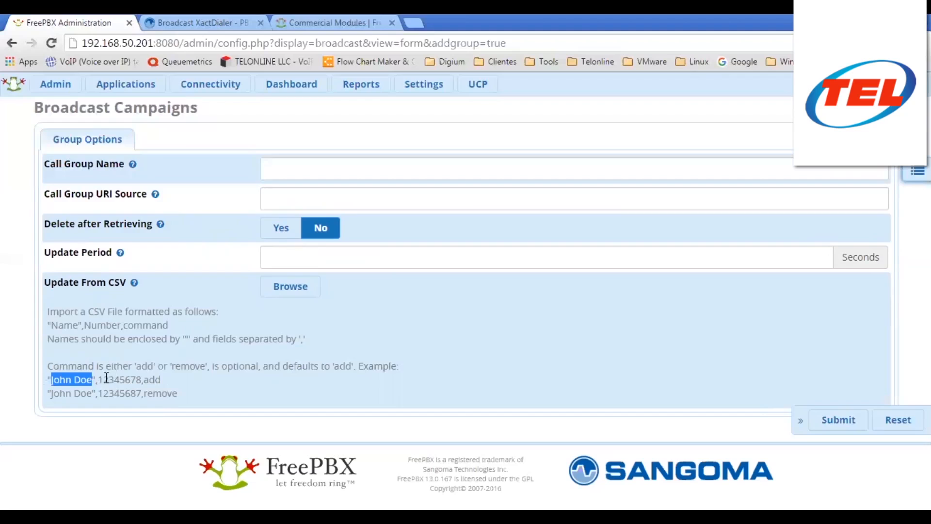
pyautogui.moveTo(98, 380); pyautogui.dragTo(142, 394)
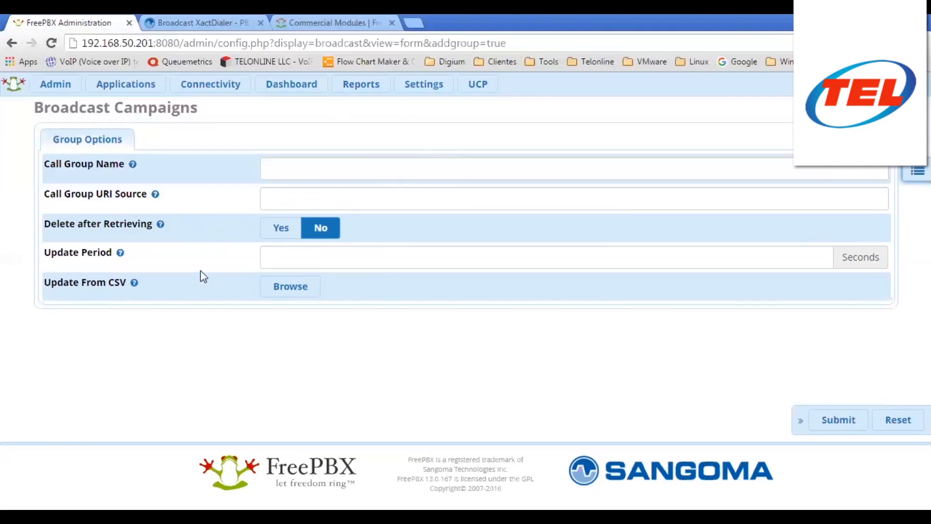
pyautogui.moveTo(134, 283)
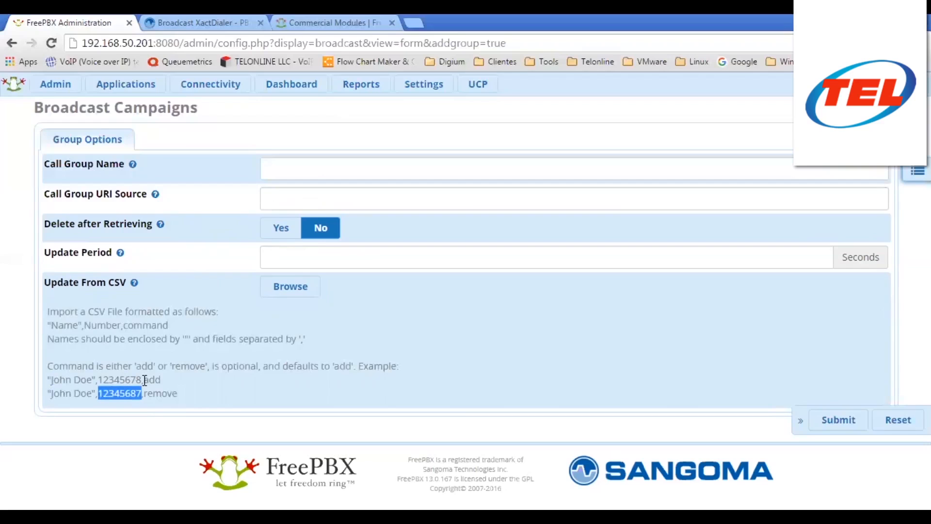
pyautogui.moveTo(144, 381); pyautogui.dragTo(167, 379)
pyautogui.click(140, 368)
pyautogui.doubleClick(145, 366)
pyautogui.moveTo(171, 366); pyautogui.dragTo(146, 381)
pyautogui.click(272, 374)
# - Recheck the remove example, hide the CSV help and go back to the status page
pyautogui.click(276, 168)
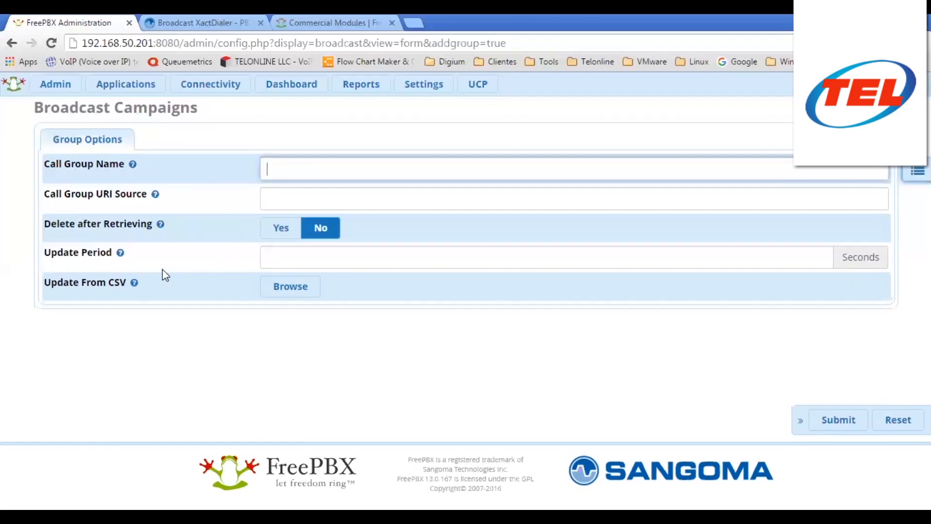
pyautogui.click(134, 283)
pyautogui.moveTo(141, 392); pyautogui.dragTo(189, 395)
pyautogui.click(195, 391)
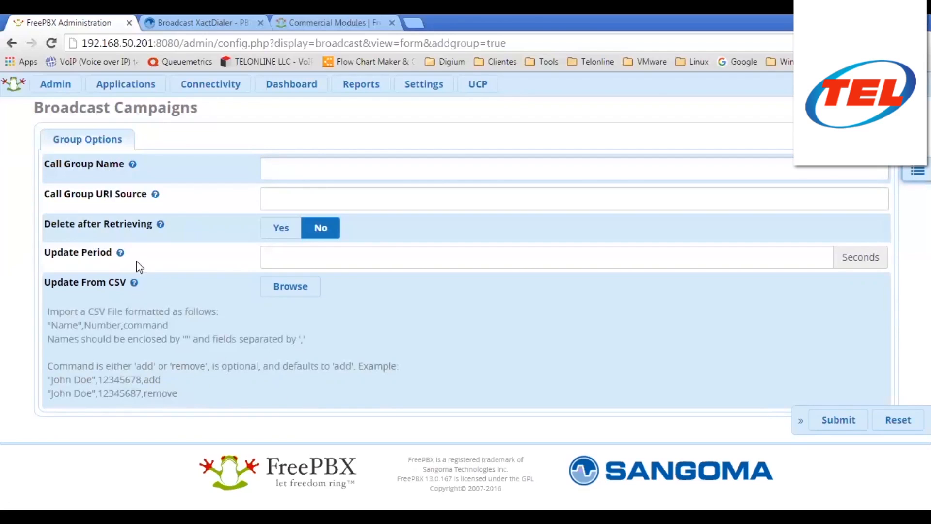
pyautogui.click(136, 287)
pyautogui.hotkey('alt', 'Left')
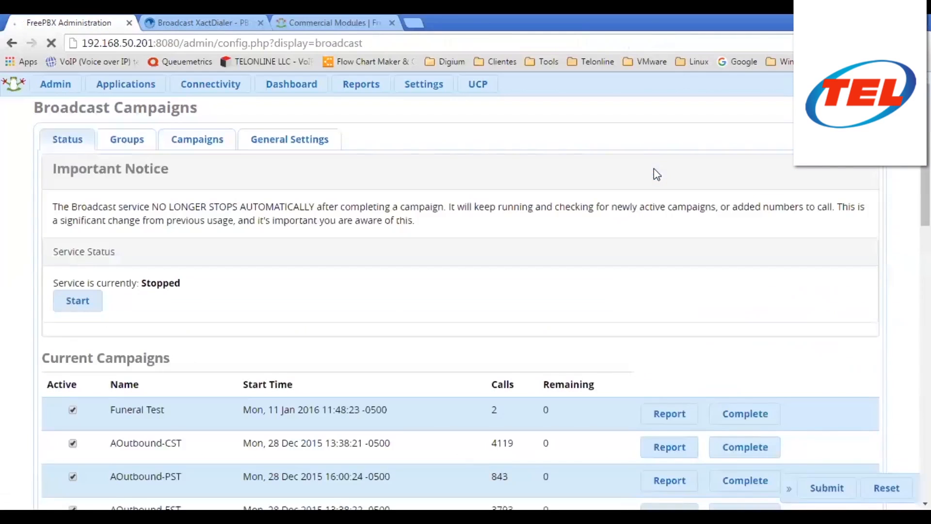
# - Scroll through the eight listed campaigns, then start a new blank campaign
pyautogui.click(216, 144)
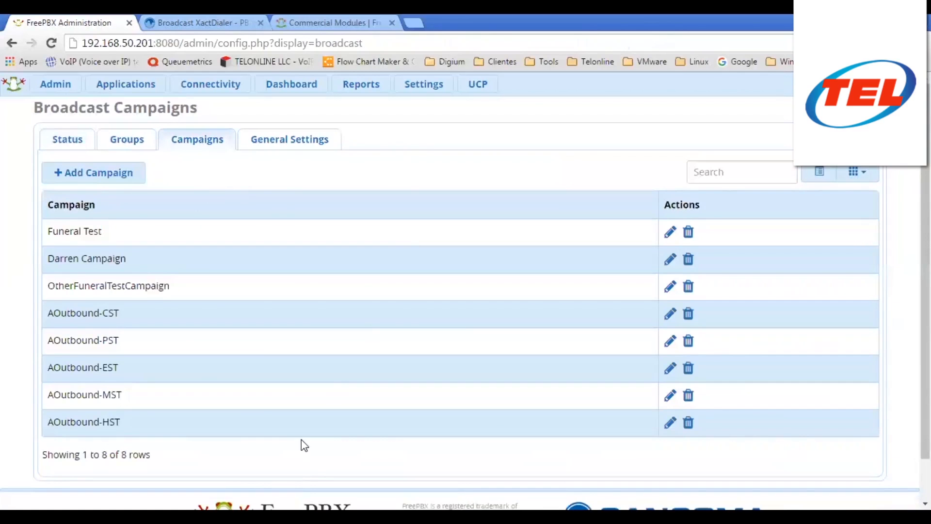
pyautogui.scroll(-2, 270, 339)
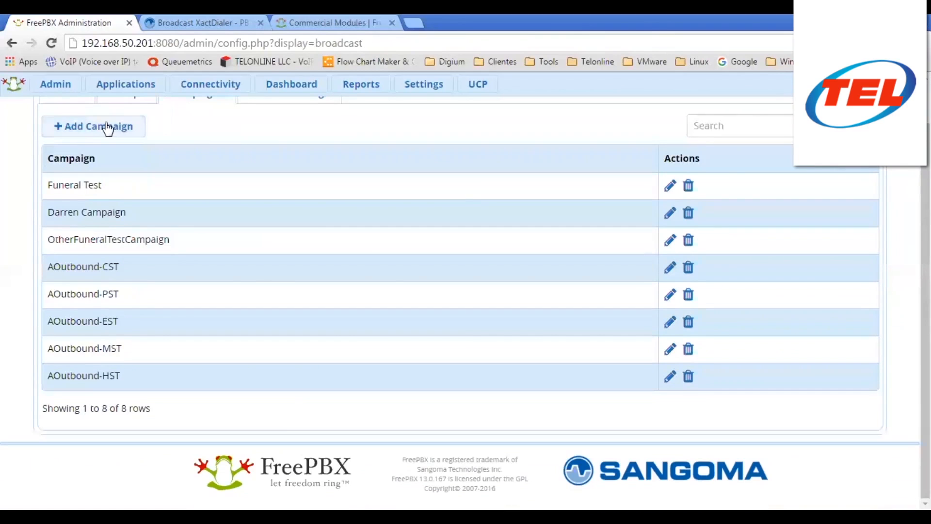
pyautogui.scroll(2, 343, 269)
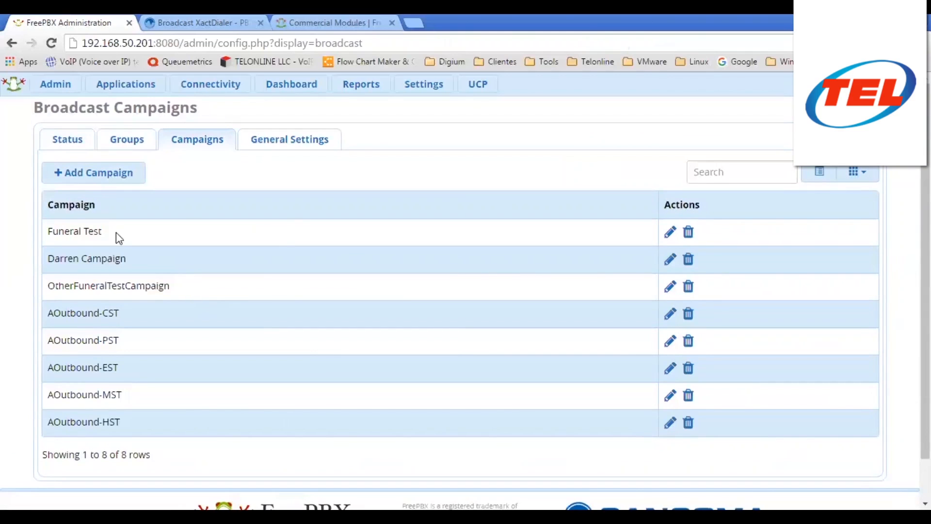
pyautogui.click(91, 178)
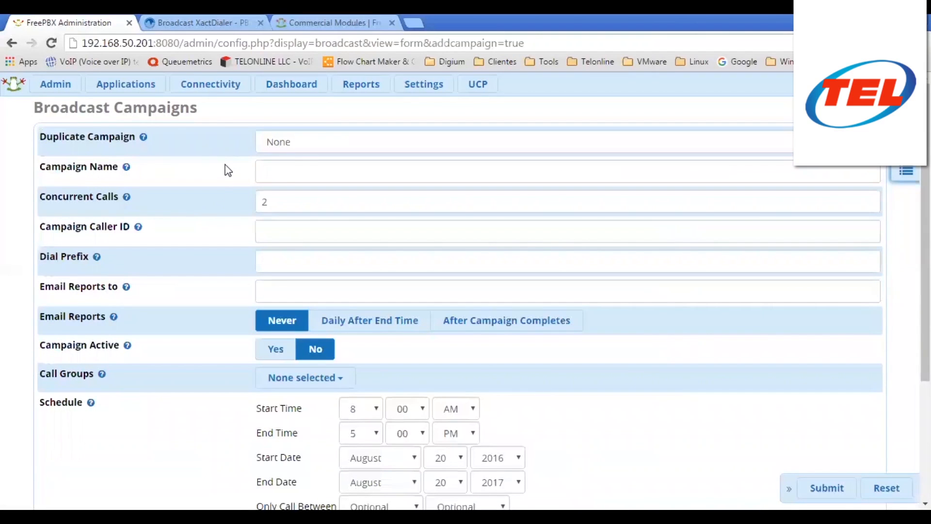
# - Duplicate Funeral Test as Funeral Test-20160820, then return to the broadcast overview via the navigation list
pyautogui.moveTo(143, 138)
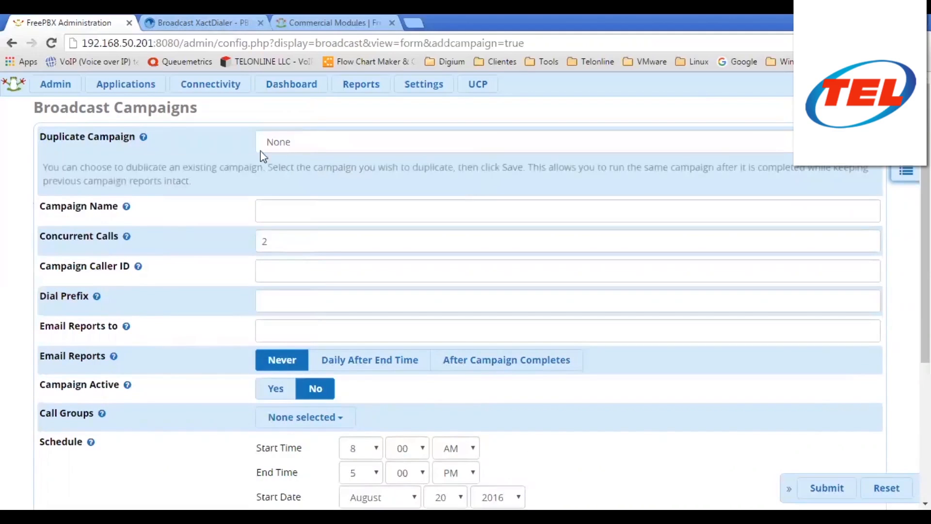
pyautogui.click(296, 146)
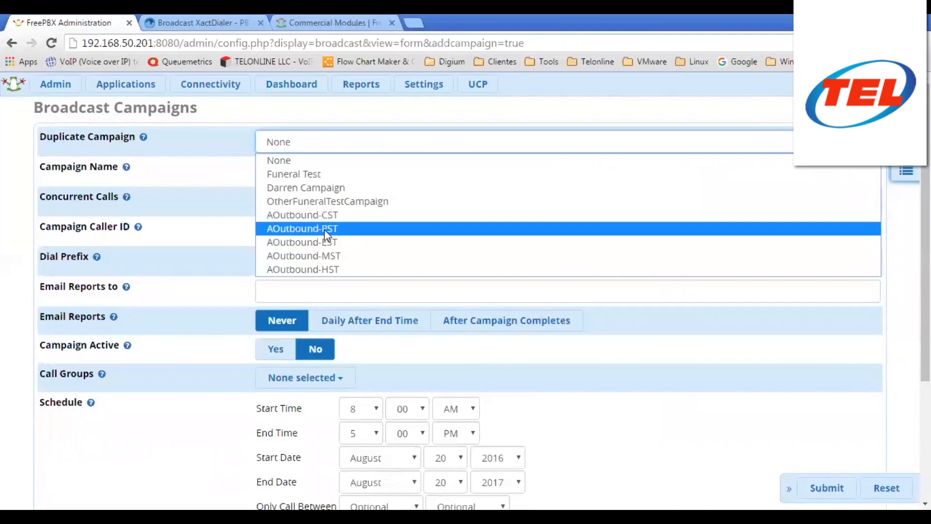
pyautogui.click(300, 173)
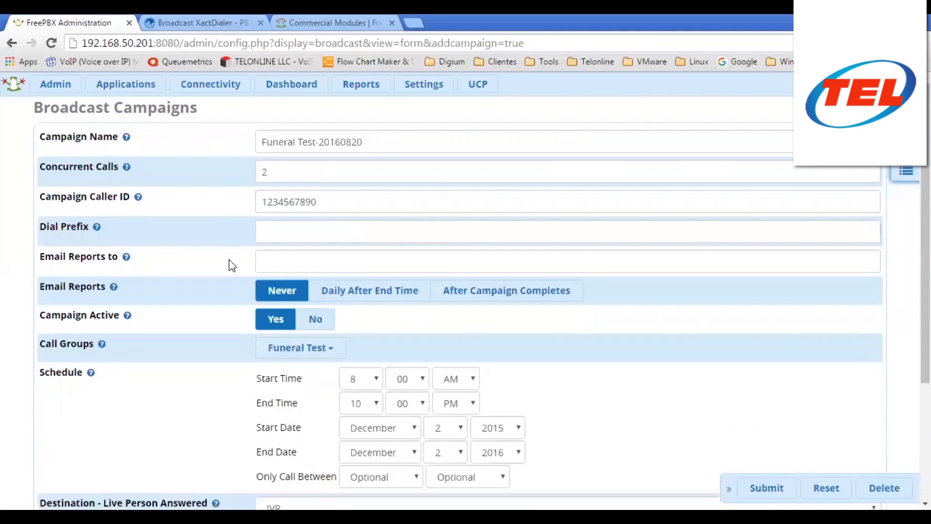
pyautogui.scroll(-4, 231, 264)
pyautogui.scroll(4, 231, 315)
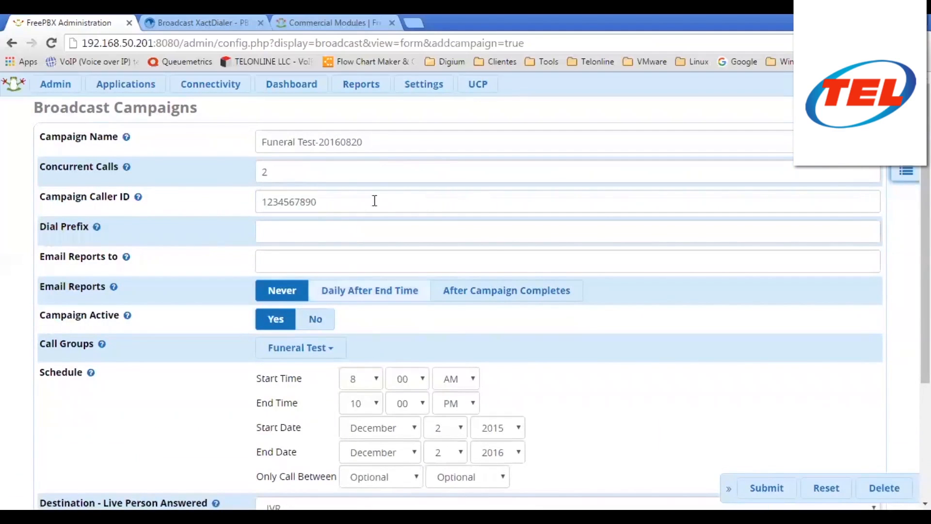
pyautogui.click(906, 171)
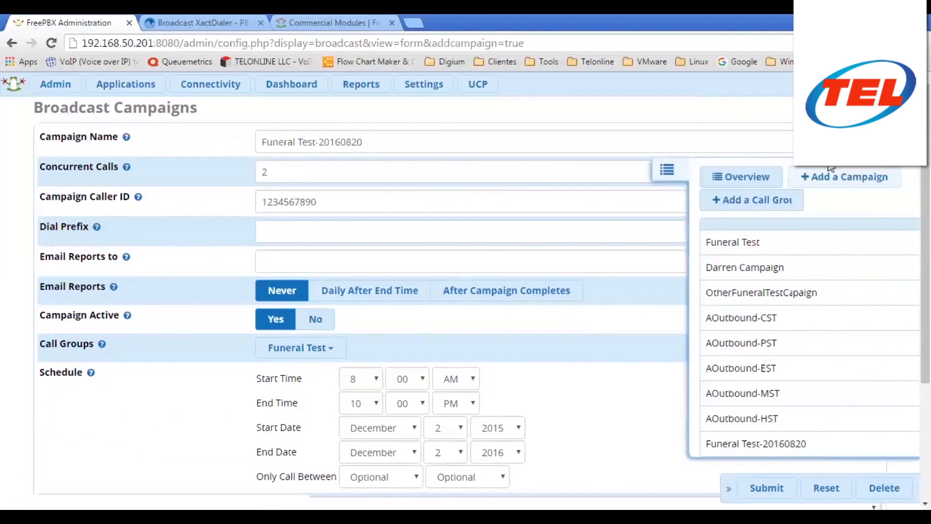
pyautogui.click(665, 189)
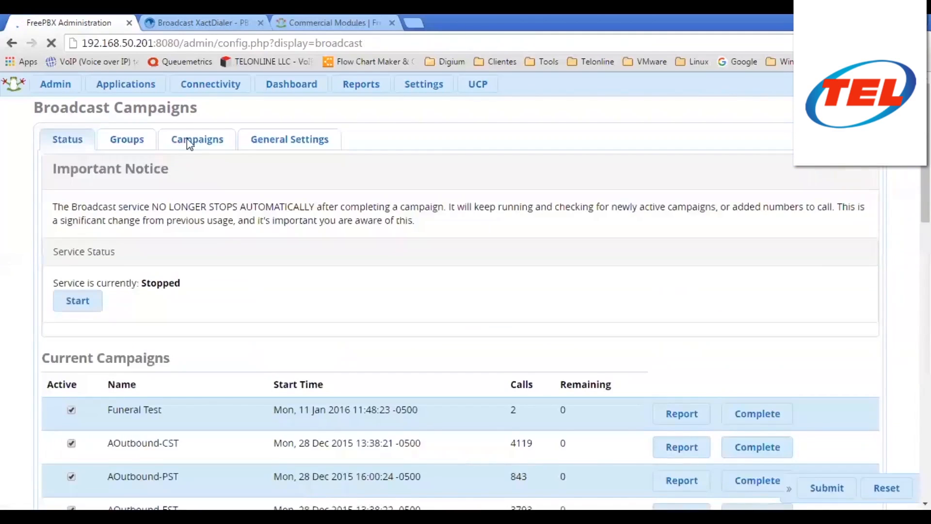
# - Start a blank Add Campaign form from the Campaigns list and focus Campaign Name
pyautogui.click(189, 141)
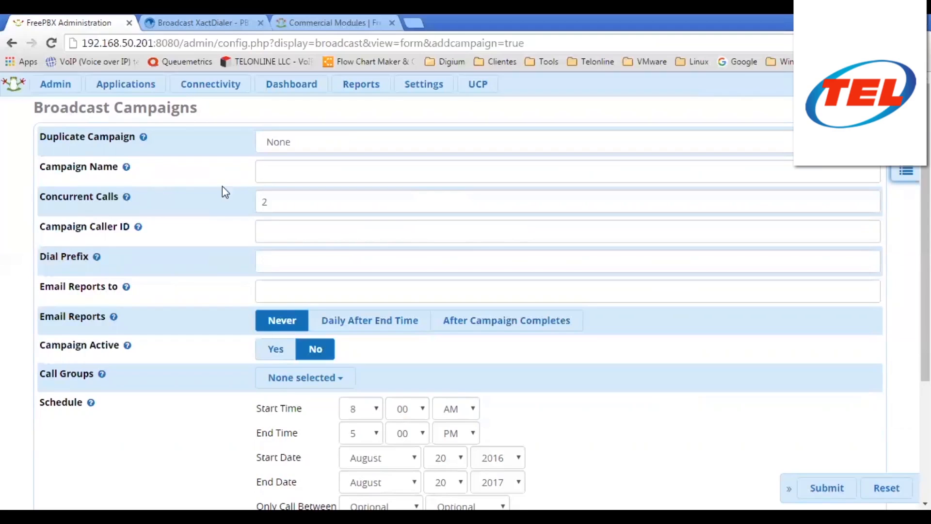
pyautogui.click(283, 169)
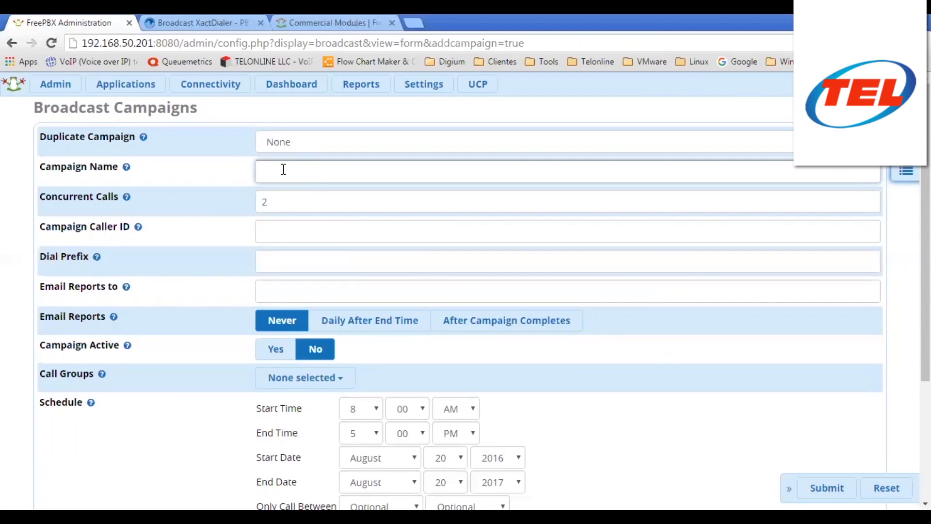
# - Name the campaign 'Testingthis campaign' after fixing the mistyped attempts
pyautogui.write('Campañ')
pyautogui.press('BackSpace')
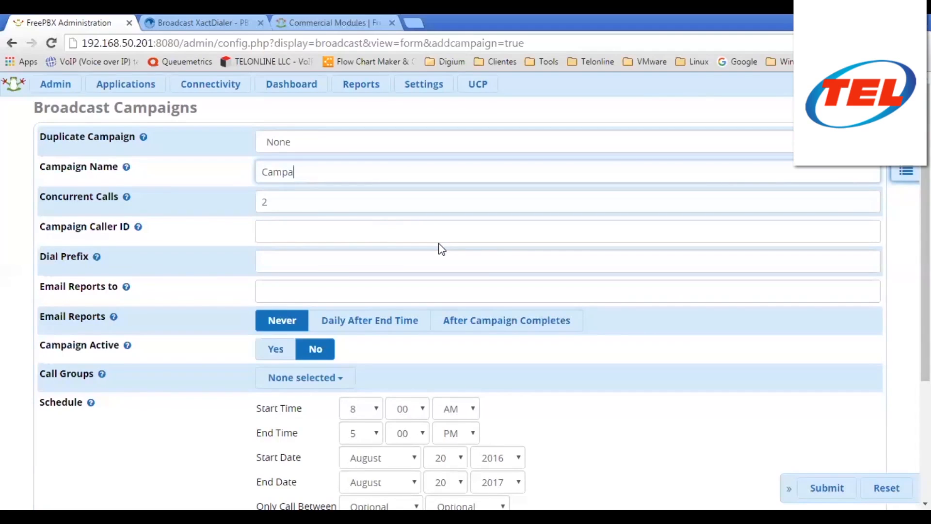
pyautogui.write('n')
pyautogui.write('a')
pyautogui.press('BackSpace')
pyautogui.press('BackSpace')
pyautogui.press('BackSpace')
pyautogui.press('BackSpace')
pyautogui.press('BackSpace')
pyautogui.press('BackSpace')
pyautogui.press('BackSpace')
pyautogui.write('Testingthis campaign')
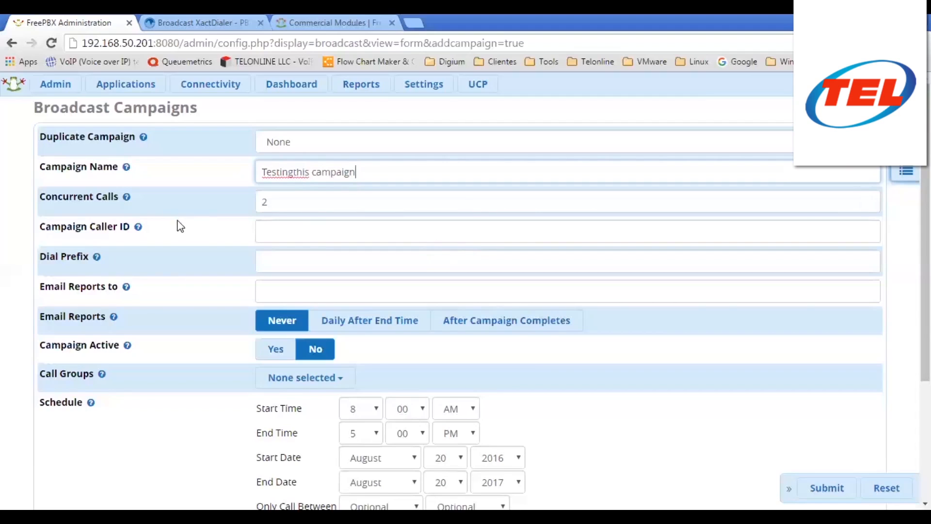
pyautogui.doubleClick(262, 202)
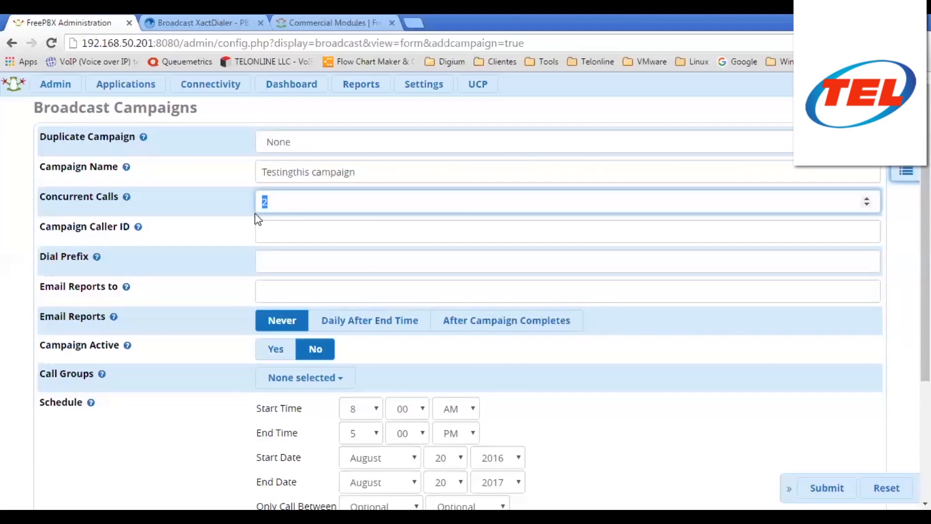
# - Set Concurrent Calls to 1 and enter the campaign's caller ID number
pyautogui.write('3')
pyautogui.press('BackSpace')
pyautogui.write('1')
pyautogui.click(280, 228)
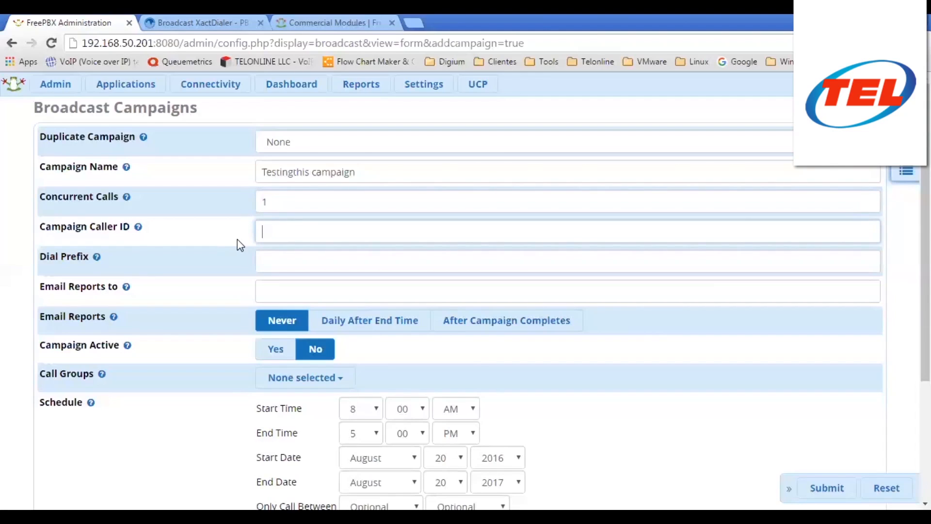
# - Enter 0035 as the Dial Prefix, then delete it so the prefix stays empty
pyautogui.click(296, 268)
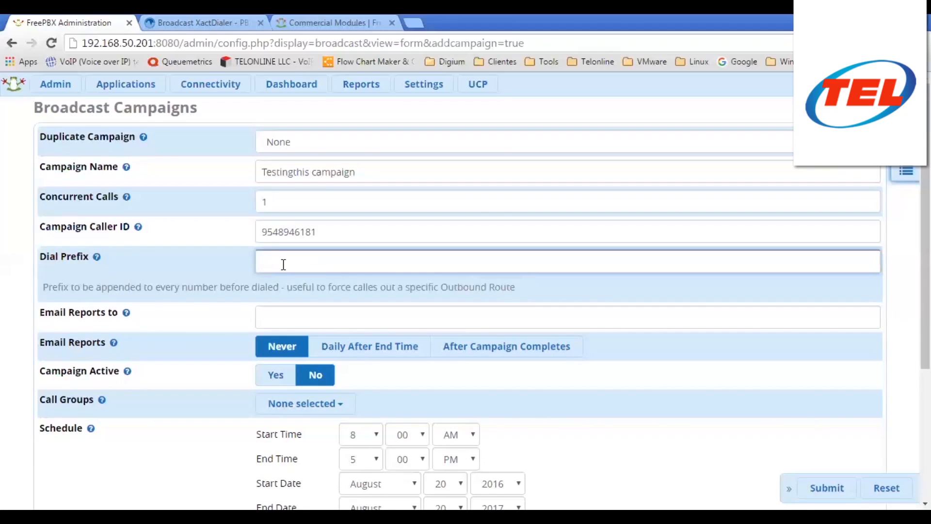
pyautogui.write('0035')
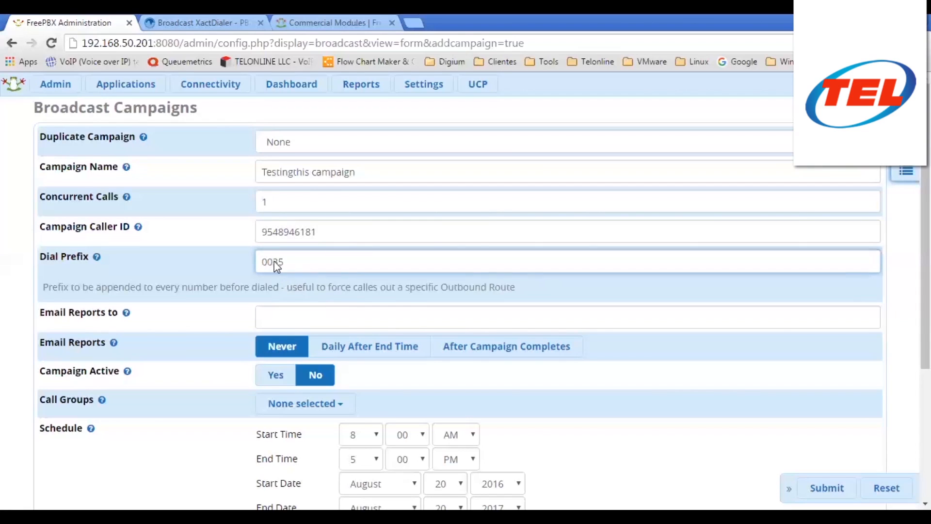
pyautogui.moveTo(297, 260); pyautogui.dragTo(252, 264)
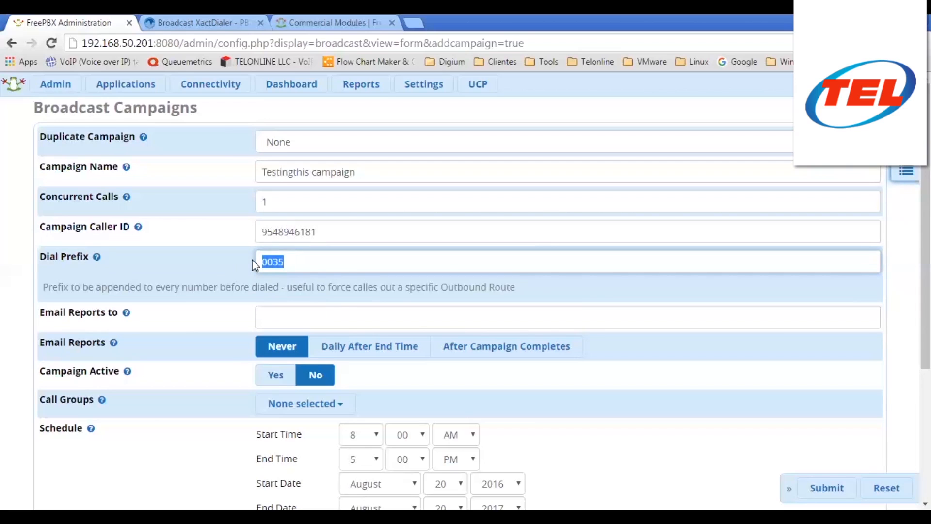
pyautogui.press('BackSpace')
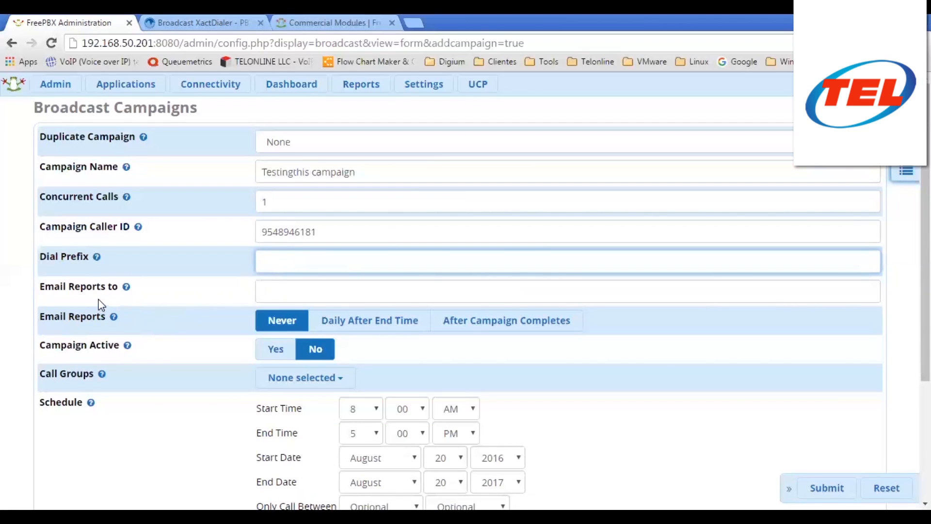
pyautogui.click(282, 292)
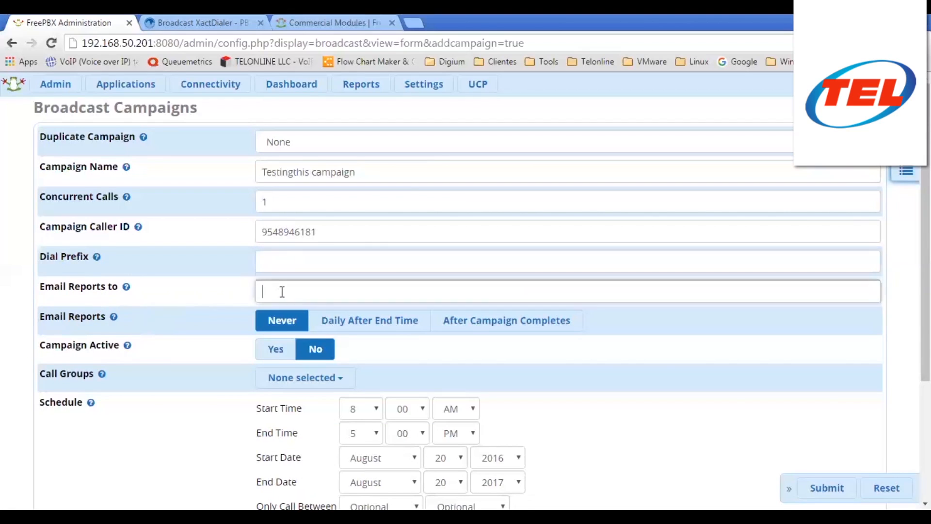
# - Leave the Email Reports to address empty and bring up the Call Groups list
pyautogui.moveTo(125, 290)
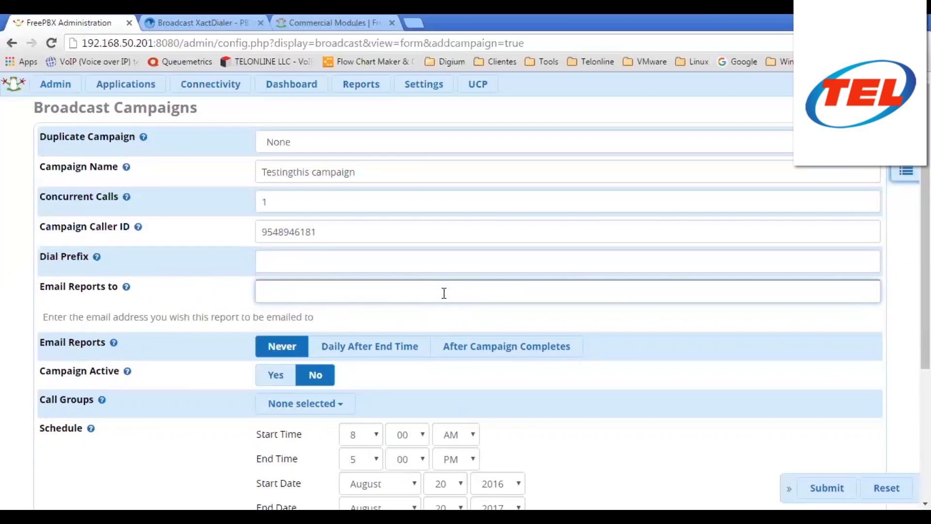
pyautogui.click(43, 333)
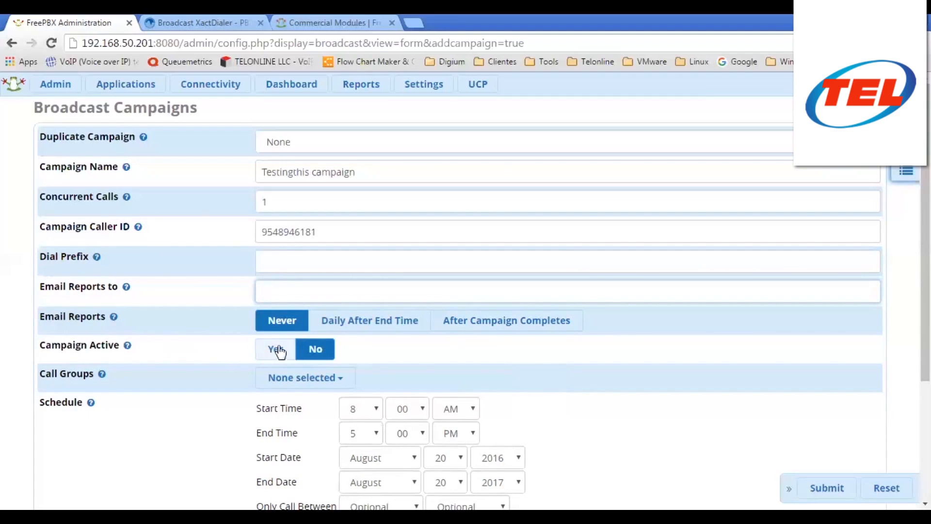
pyautogui.click(323, 379)
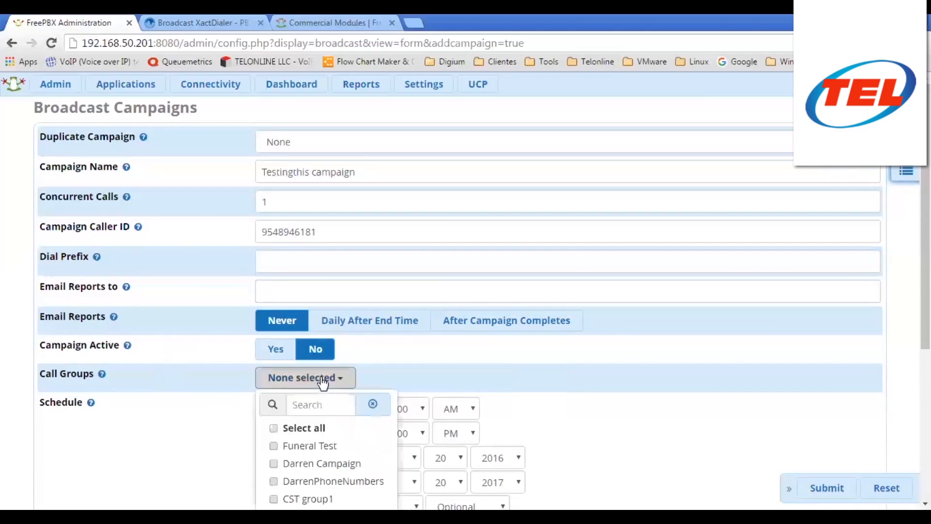
pyautogui.click(271, 446)
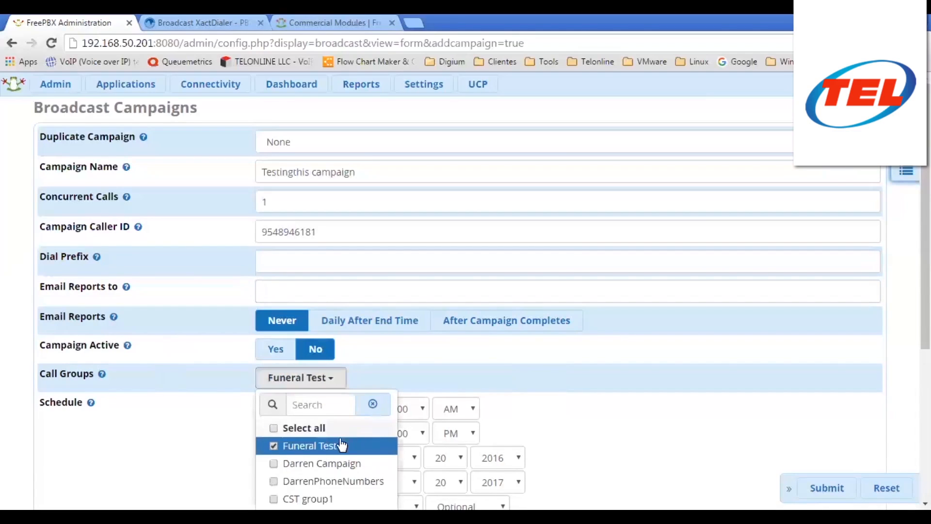
pyautogui.scroll(-5, 491, 416)
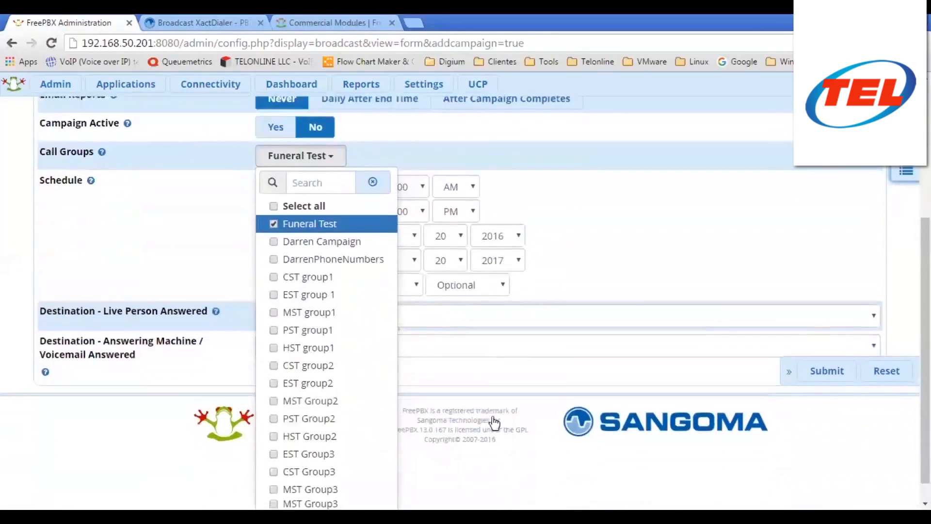
pyautogui.scroll(2, 232, 315)
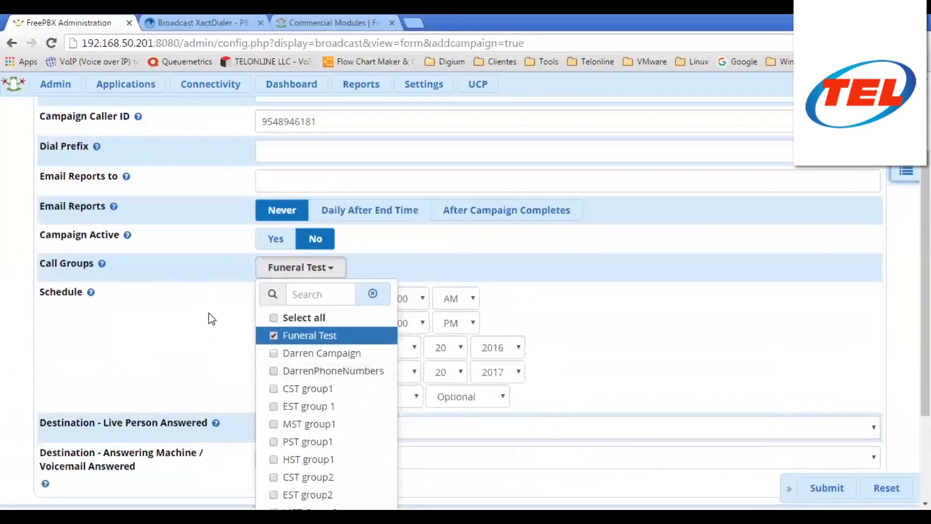
pyautogui.click(275, 357)
pyautogui.click(274, 371)
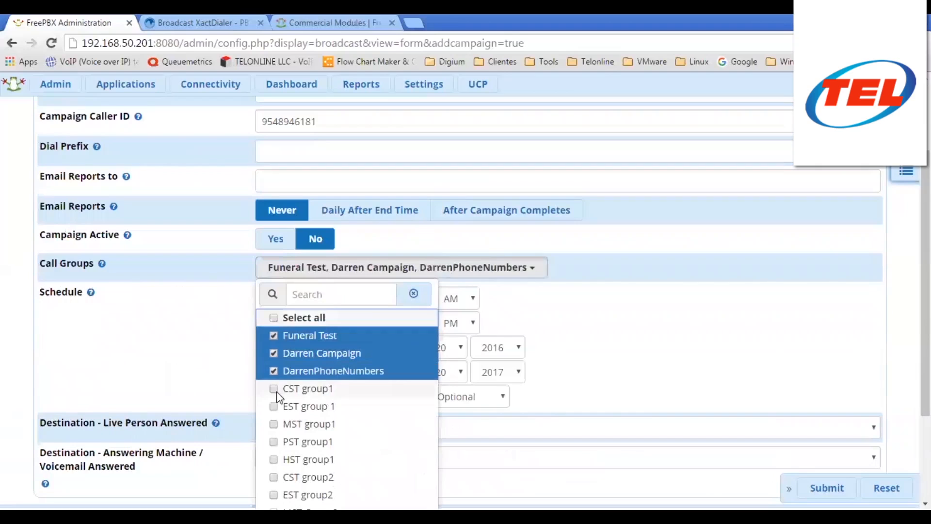
pyautogui.click(275, 388)
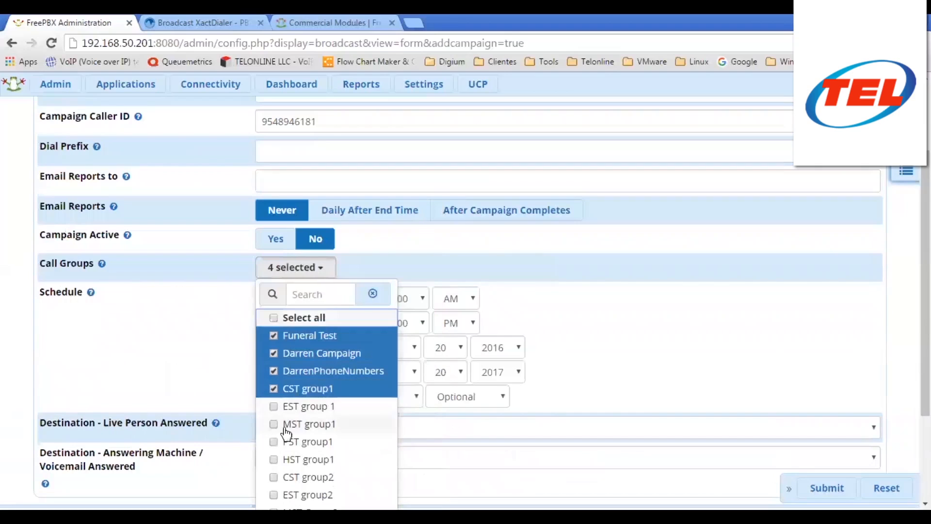
pyautogui.click(274, 388)
pyautogui.click(274, 371)
pyautogui.click(274, 359)
pyautogui.click(274, 370)
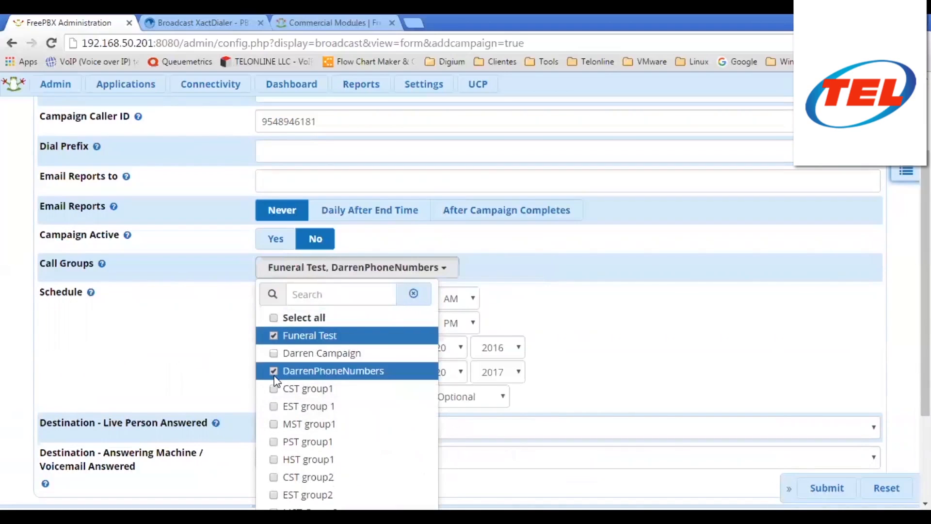
pyautogui.click(273, 354)
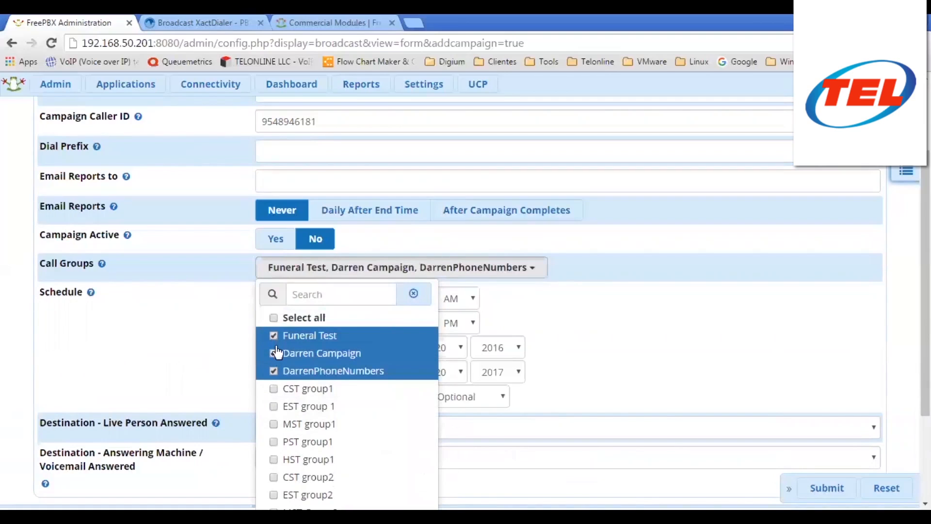
pyautogui.click(273, 388)
pyautogui.click(273, 406)
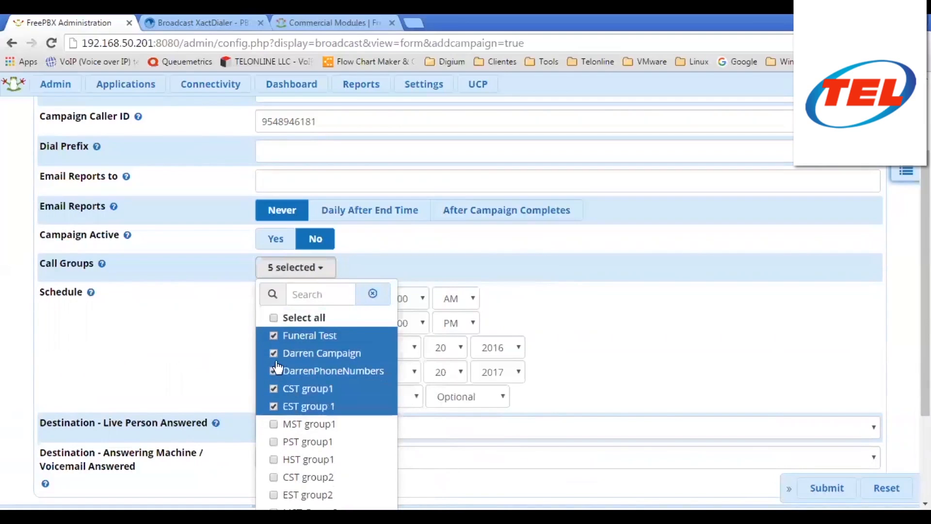
pyautogui.click(276, 361)
pyautogui.click(279, 370)
pyautogui.click(277, 388)
pyautogui.click(282, 406)
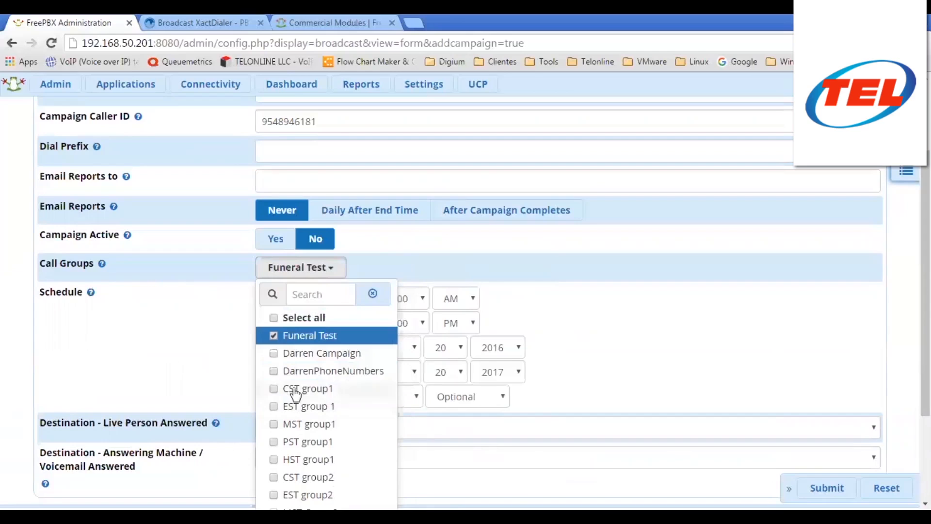
pyautogui.click(315, 339)
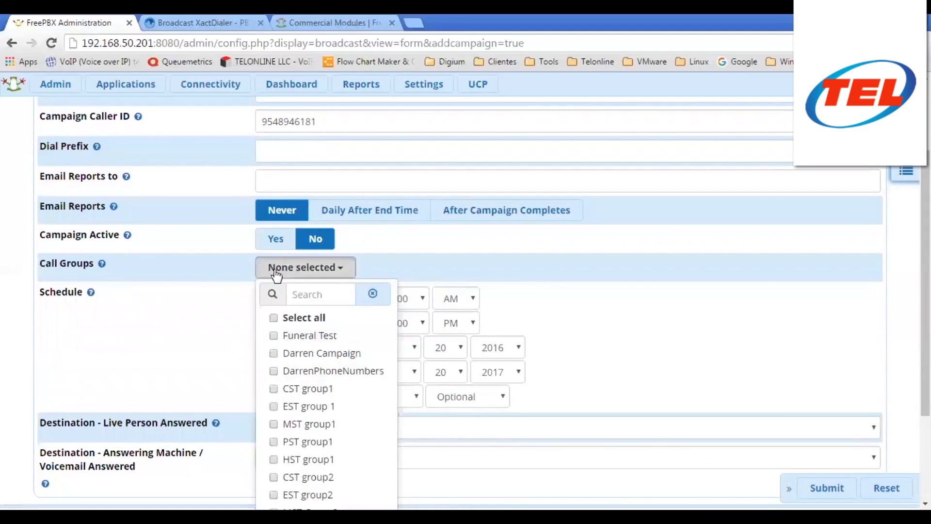
pyautogui.click(275, 339)
pyautogui.click(206, 355)
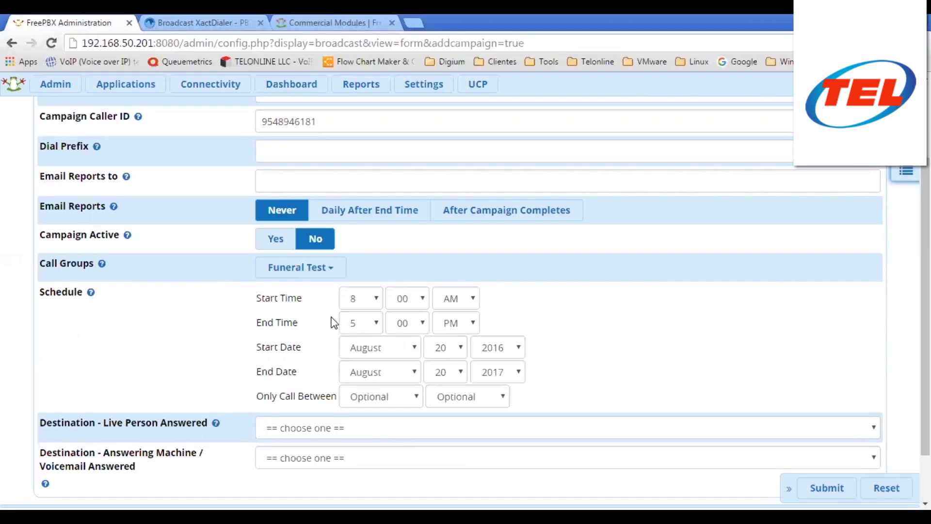
# - Change the campaign's start hour from 8 to 9 AM
pyautogui.click(376, 298)
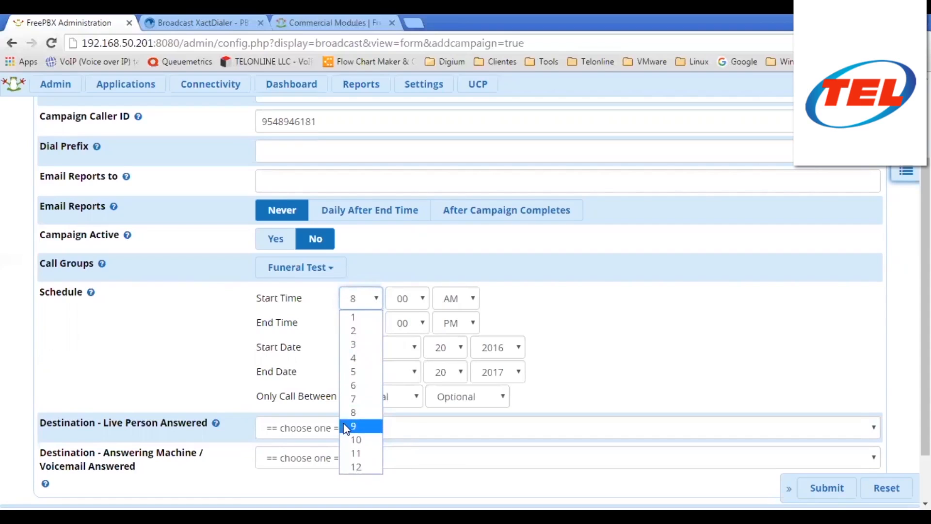
pyautogui.press('Escape')
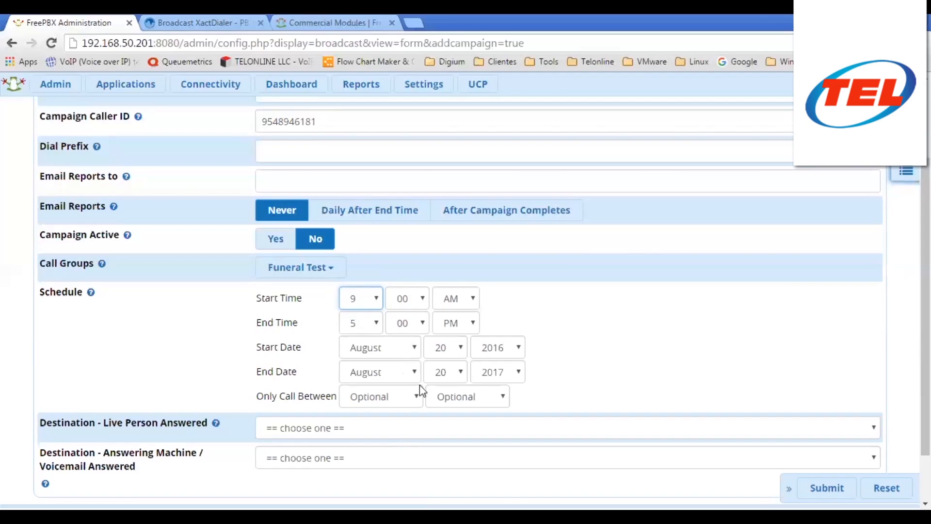
# - Set the Only Call Between days to Monday through Friday
pyautogui.click(416, 400)
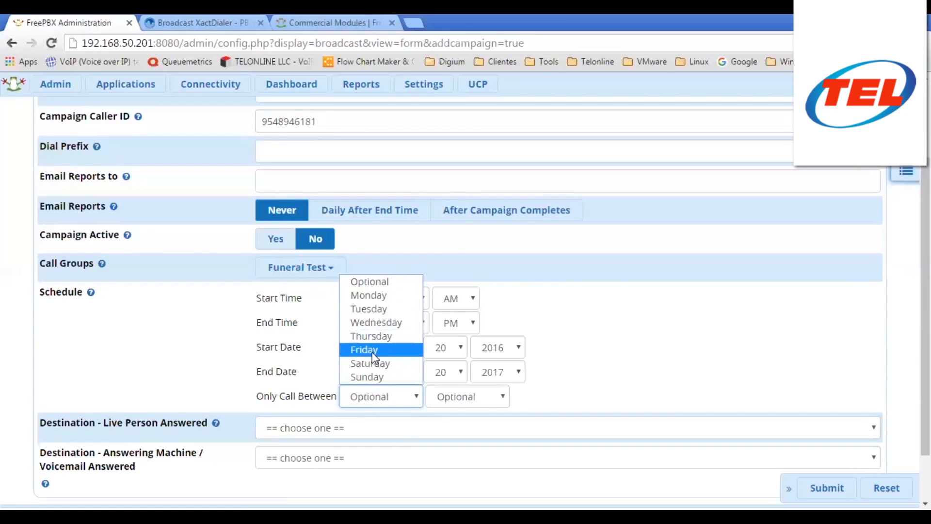
pyautogui.click(382, 296)
pyautogui.click(496, 397)
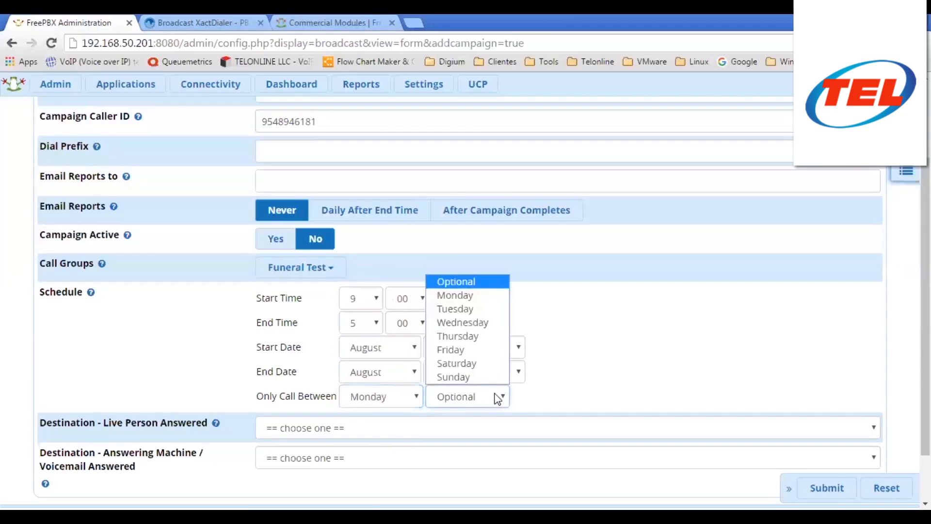
pyautogui.click(480, 350)
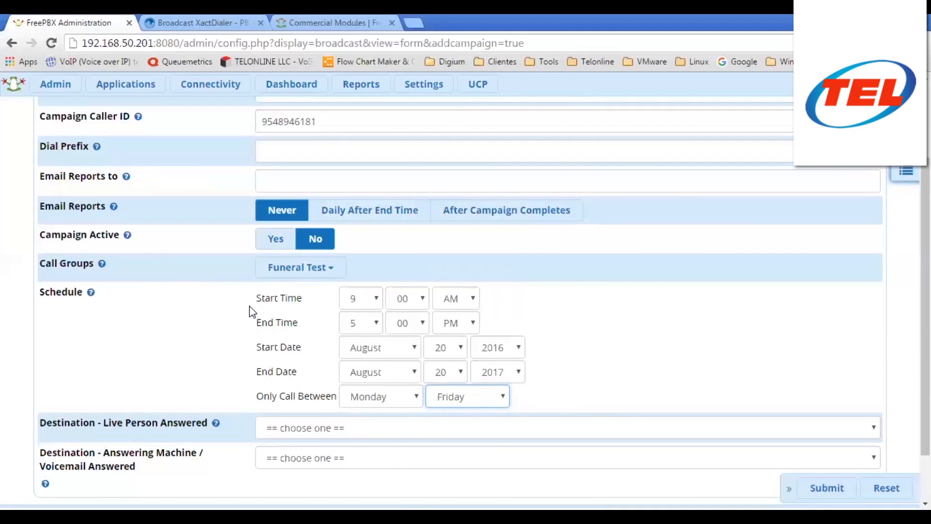
pyautogui.scroll(-2, 167, 293)
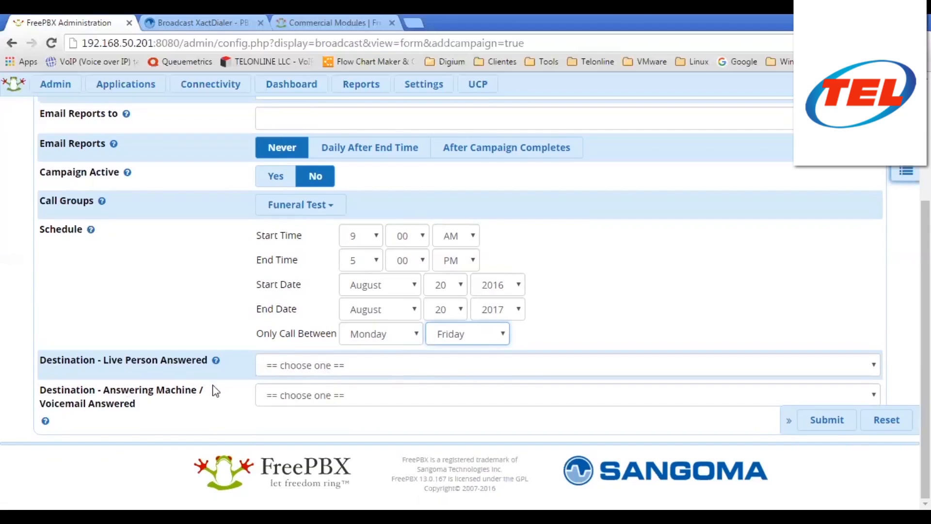
pyautogui.click(322, 364)
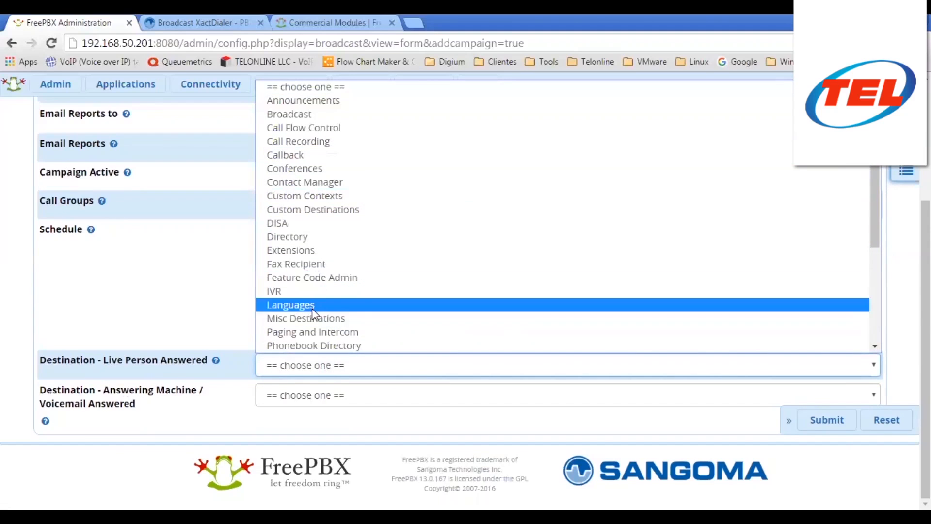
# - Send live-answered calls to Queues > 6000 TelOnline and answering-machine calls to Announcements > Mensaje Campana
pyautogui.scroll(-4, 320, 301)
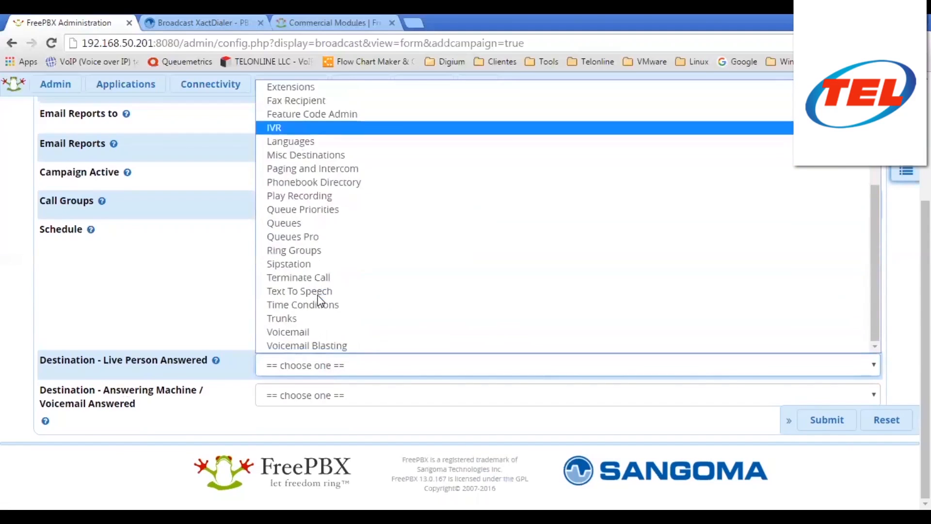
pyautogui.click(293, 223)
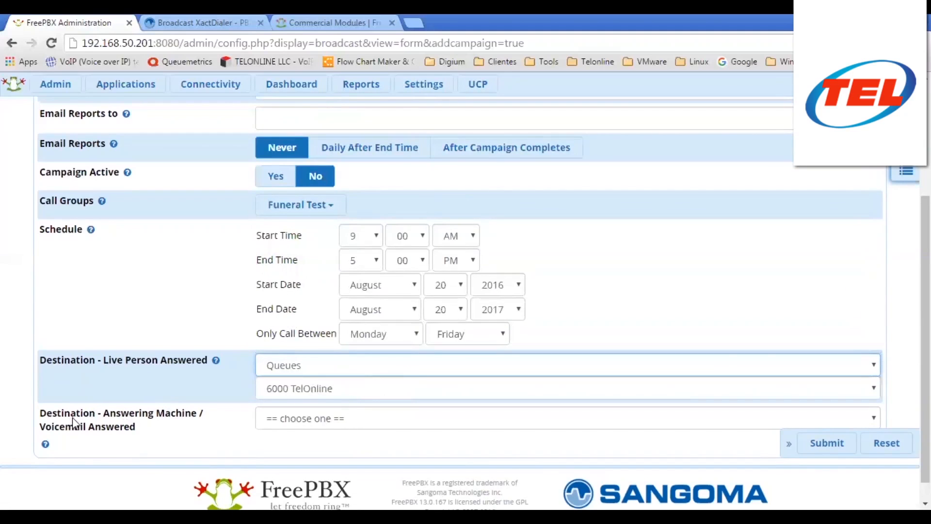
pyautogui.click(344, 424)
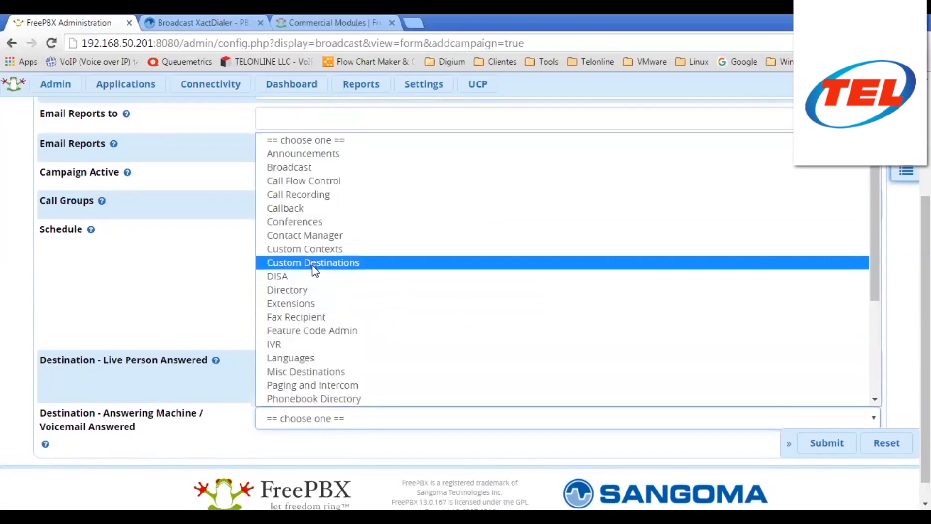
pyautogui.click(342, 154)
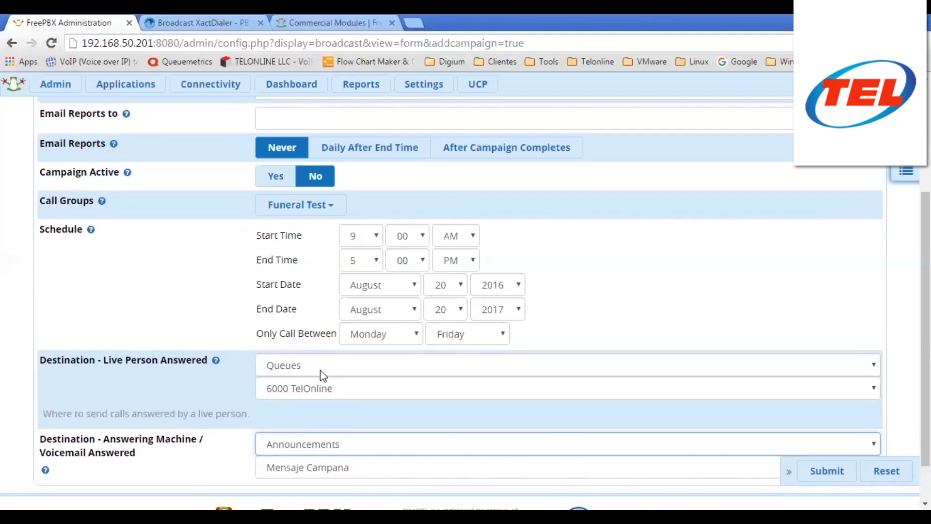
# - Switch live-answered calls to extension 1001, keeping Mensaje Campana for answering machines
pyautogui.click(320, 367)
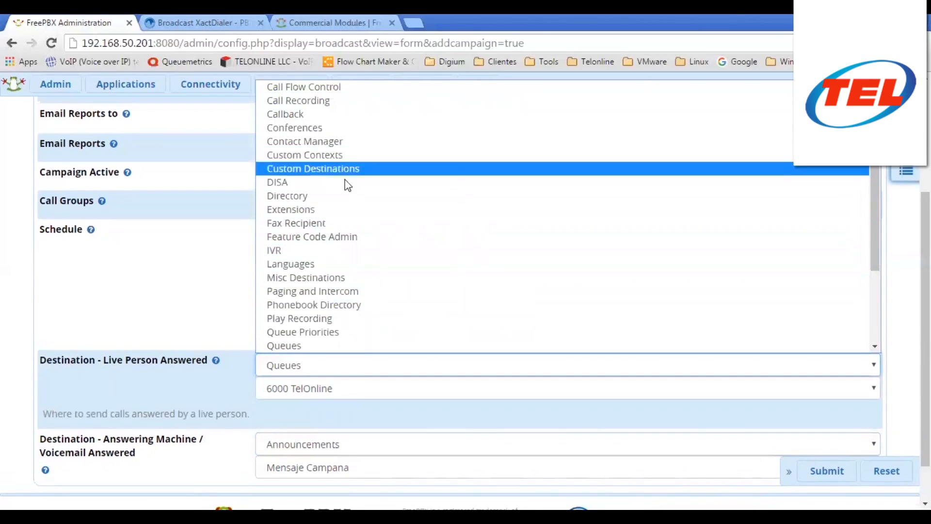
pyautogui.scroll(-3, 336, 214)
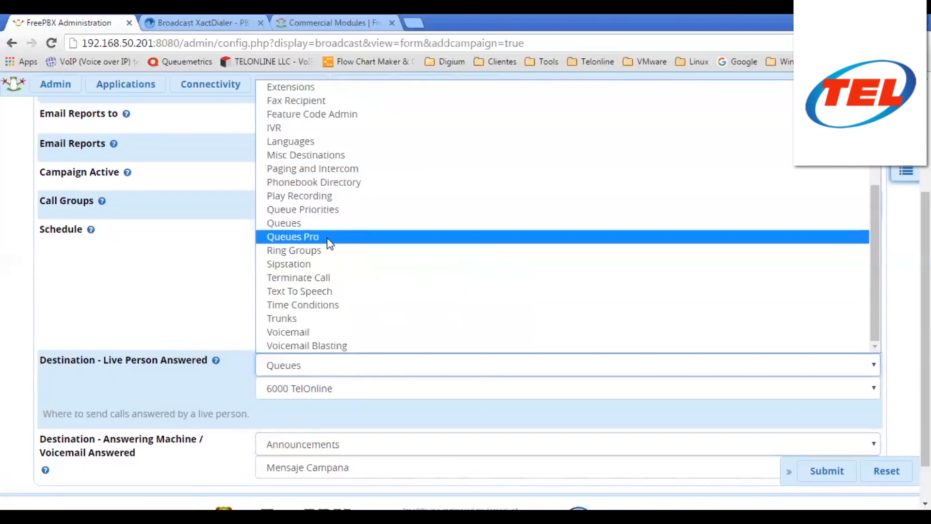
pyautogui.scroll(4, 338, 228)
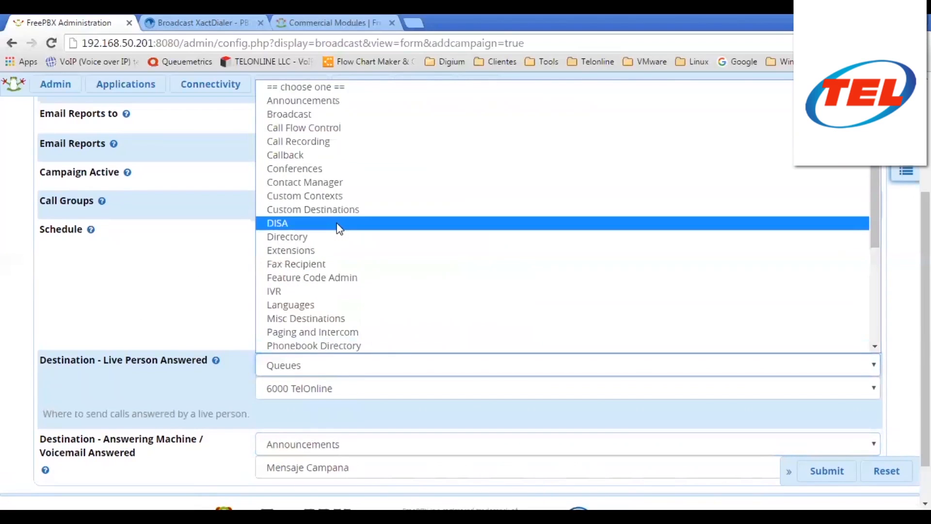
pyautogui.click(318, 248)
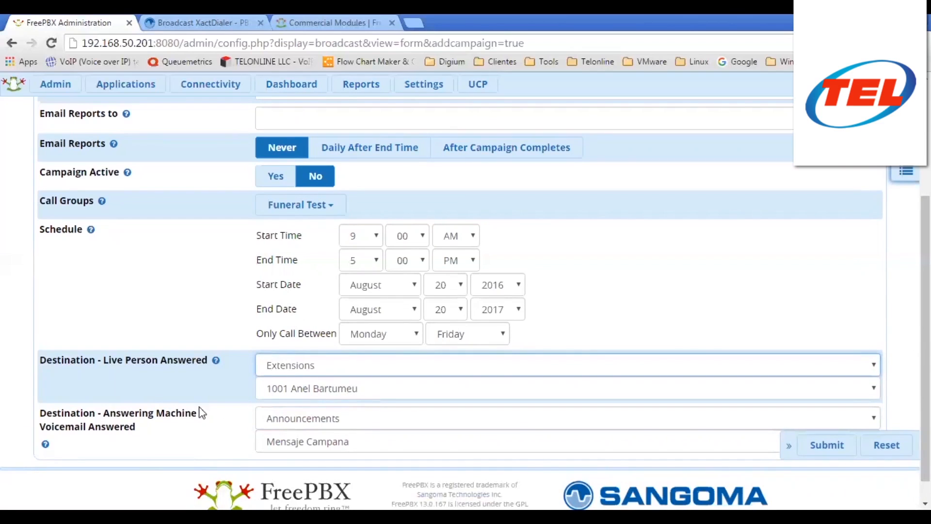
pyautogui.click(316, 442)
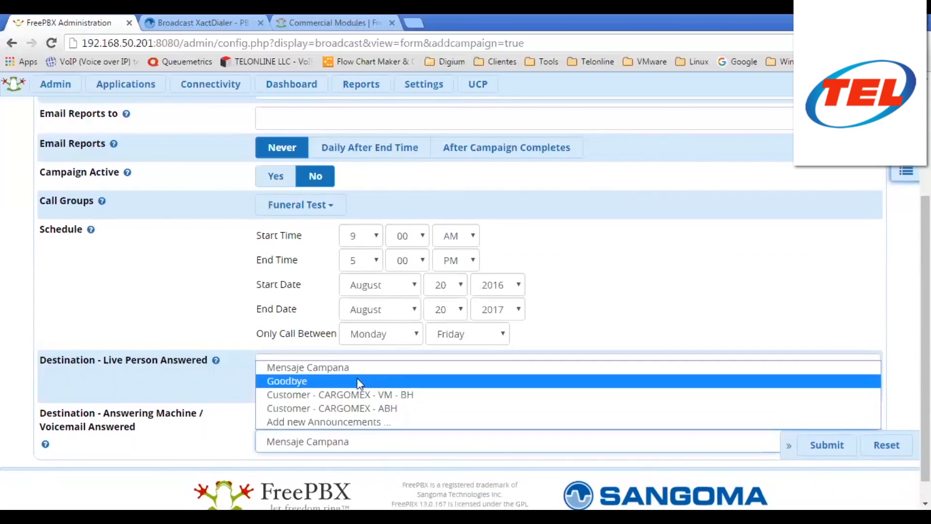
pyautogui.click(309, 441)
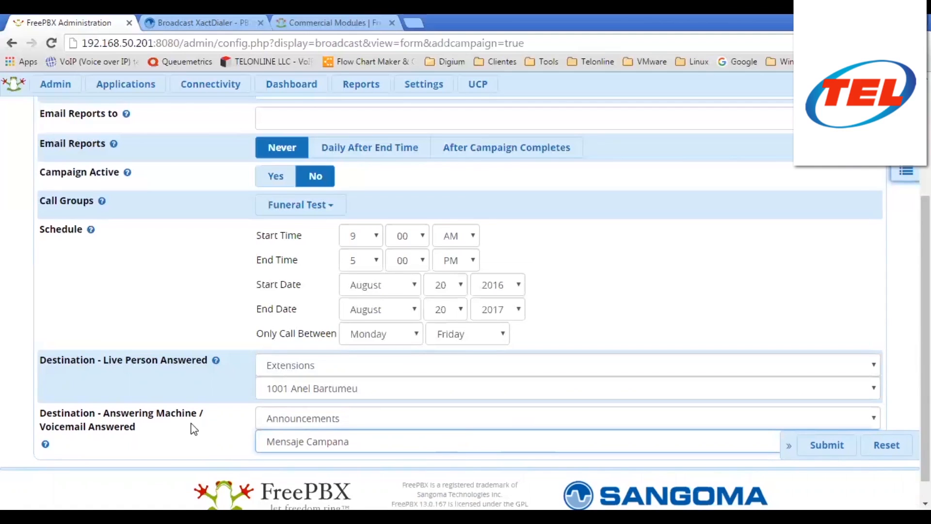
# - Set answering-machine calls to Terminate Call (Hangup) and submit the Testingthis campaign
pyautogui.click(339, 418)
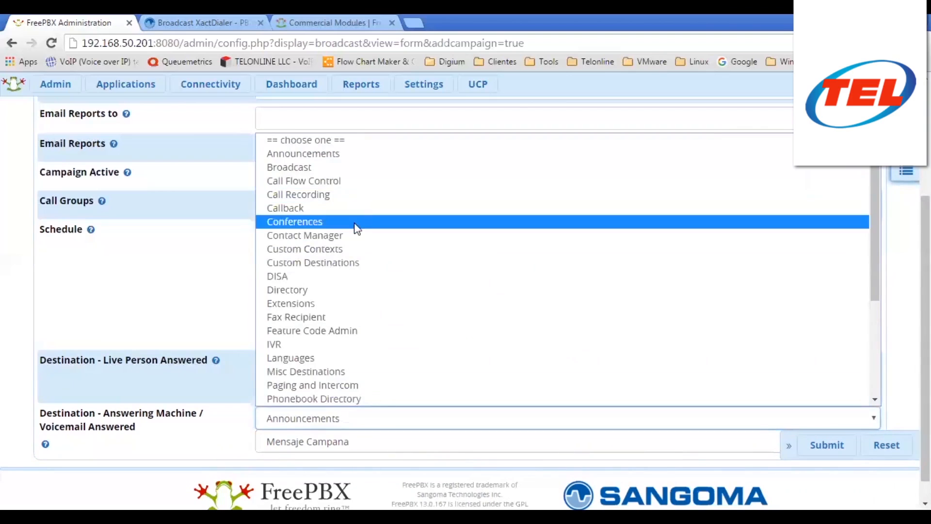
pyautogui.scroll(-4, 356, 228)
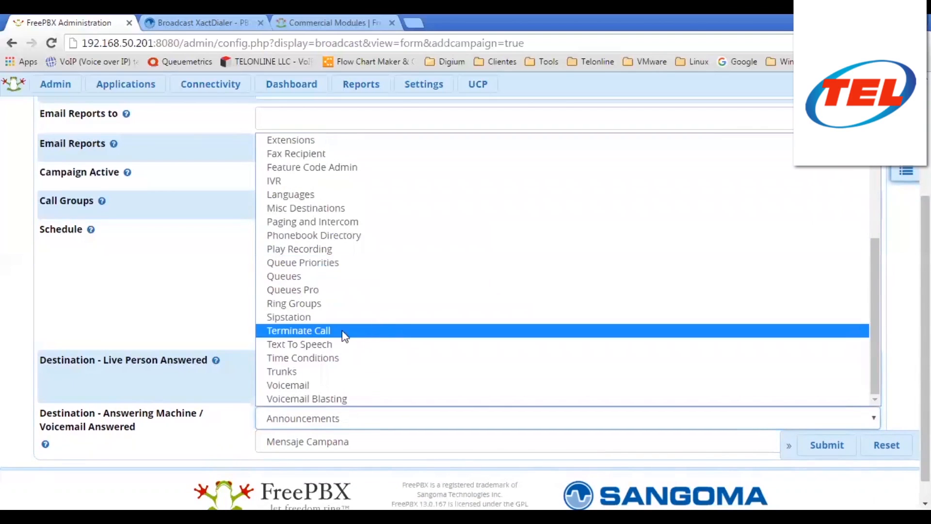
pyautogui.click(287, 331)
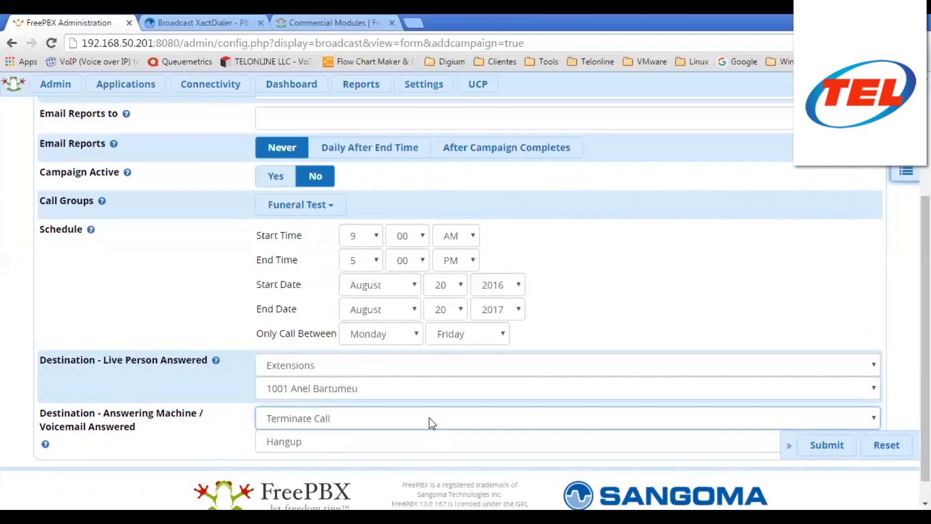
pyautogui.click(826, 451)
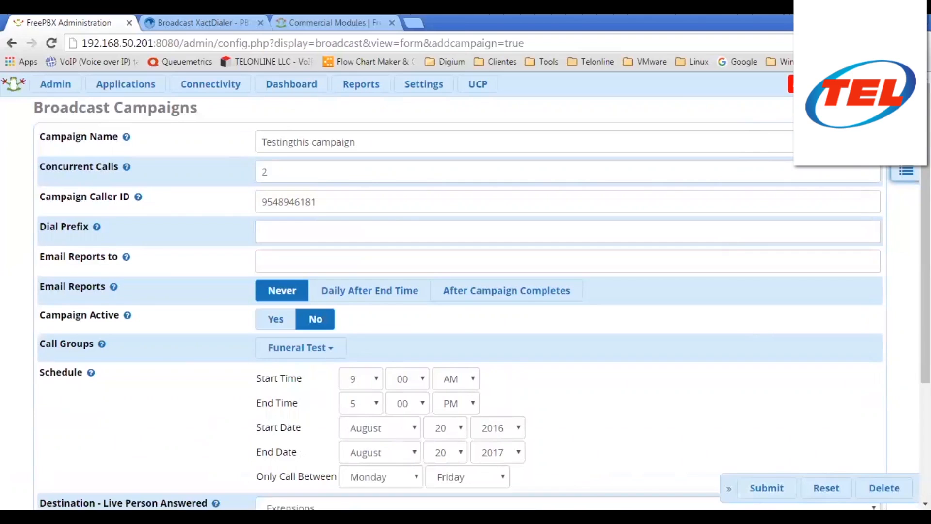
# - Apply the configuration and return to the Broadcast campaigns page, browsing its tabs
pyautogui.click(822, 84)
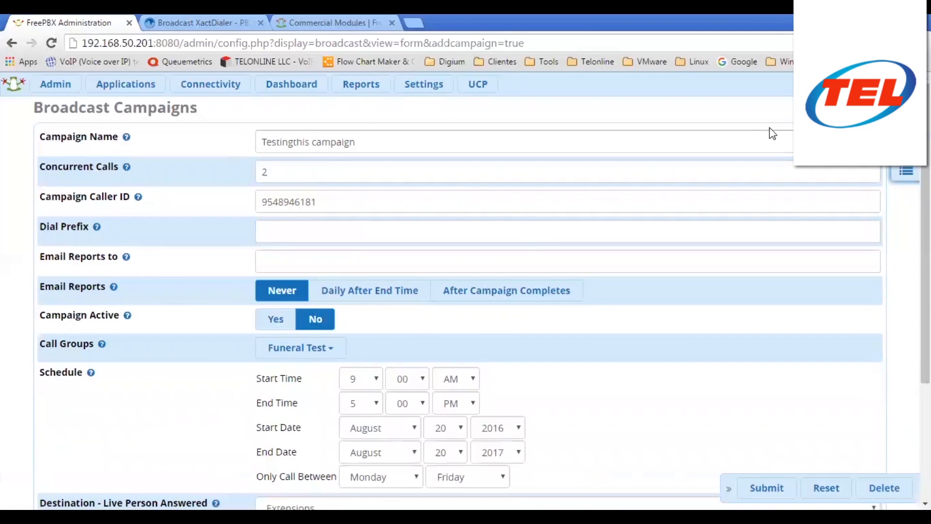
pyautogui.click(906, 170)
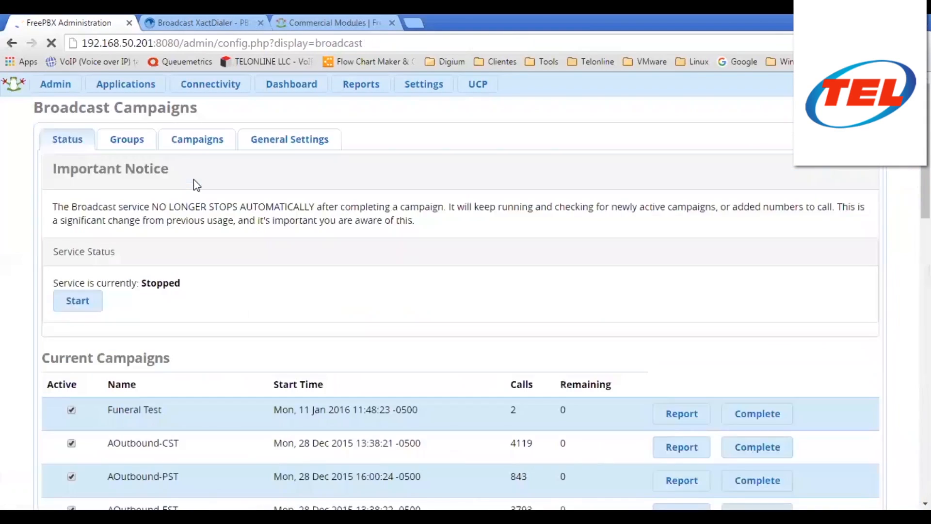
pyautogui.scroll(-2, 138, 334)
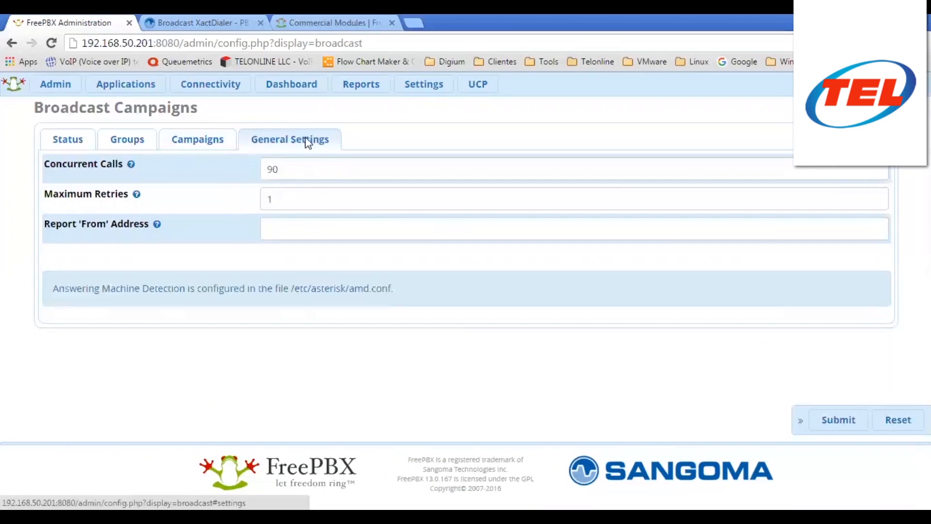
pyautogui.click(214, 145)
pyautogui.click(78, 144)
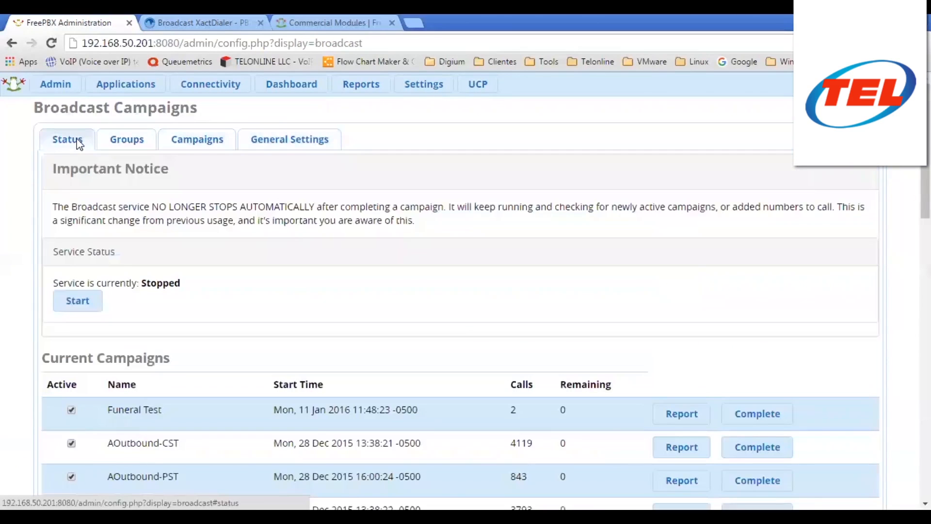
pyautogui.click(122, 142)
pyautogui.click(68, 143)
# - On the Status tab, check Testingthis campaign reads Not Started and mark it active
pyautogui.scroll(-7, 392, 208)
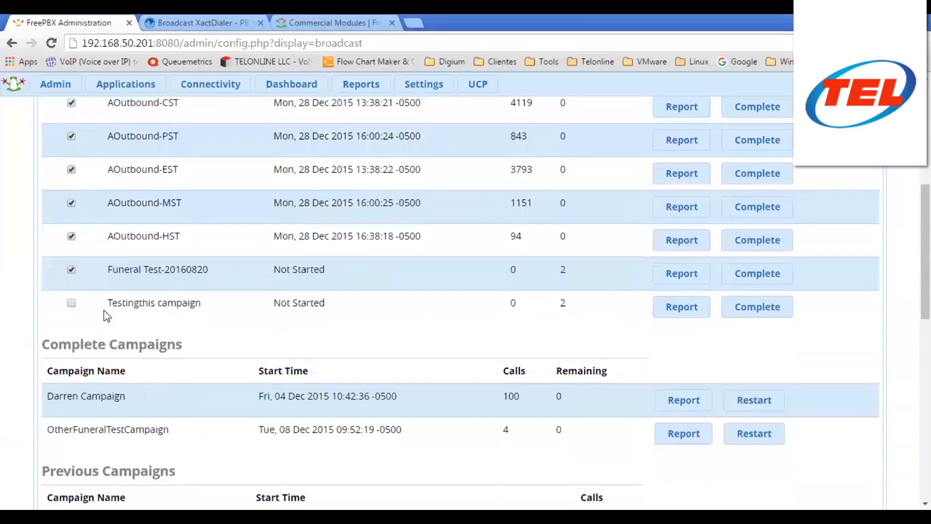
pyautogui.moveTo(129, 299); pyautogui.dragTo(384, 310)
pyautogui.click(407, 313)
pyautogui.scroll(3, 327, 252)
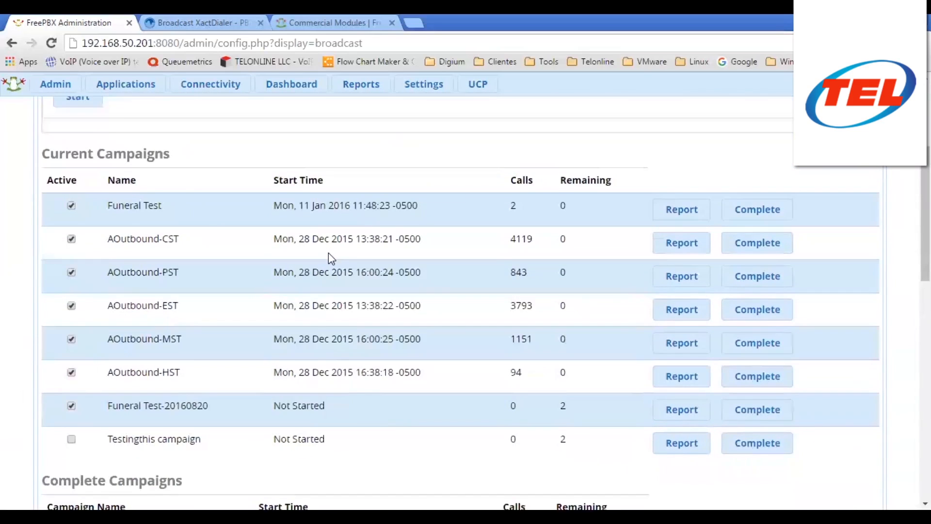
pyautogui.scroll(1, 339, 199)
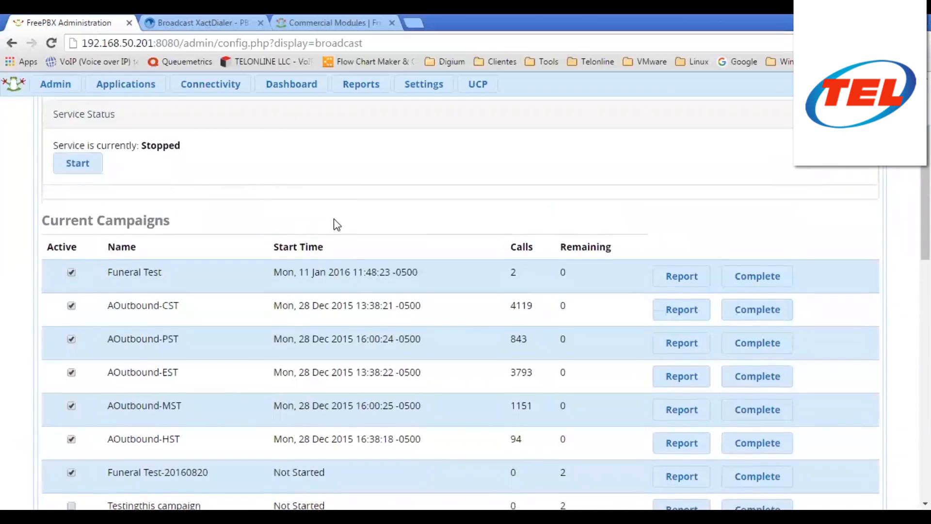
pyautogui.scroll(-5, 333, 222)
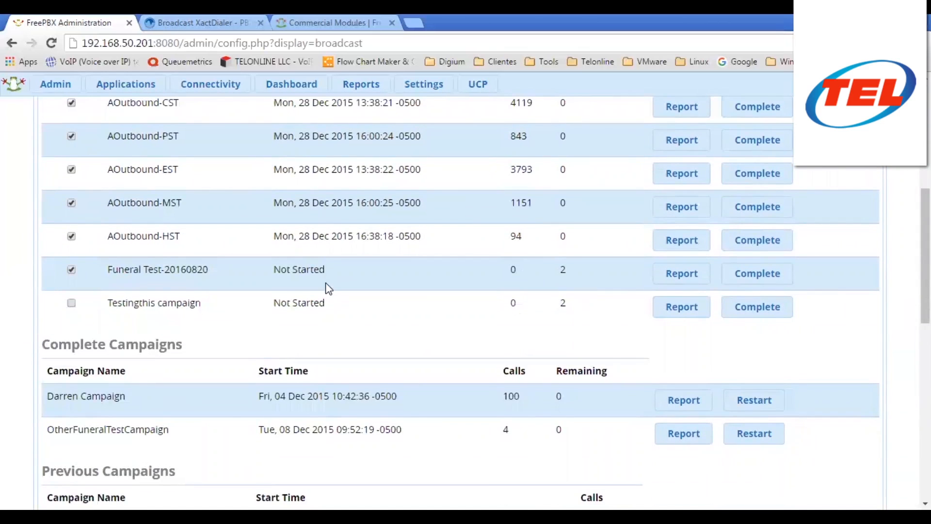
pyautogui.click(72, 303)
# - Deactivate Funeral Test-20160820 and the AOutbound MST, HST, EST, PST and CST campaigns
pyautogui.click(72, 270)
pyautogui.click(72, 203)
pyautogui.click(72, 237)
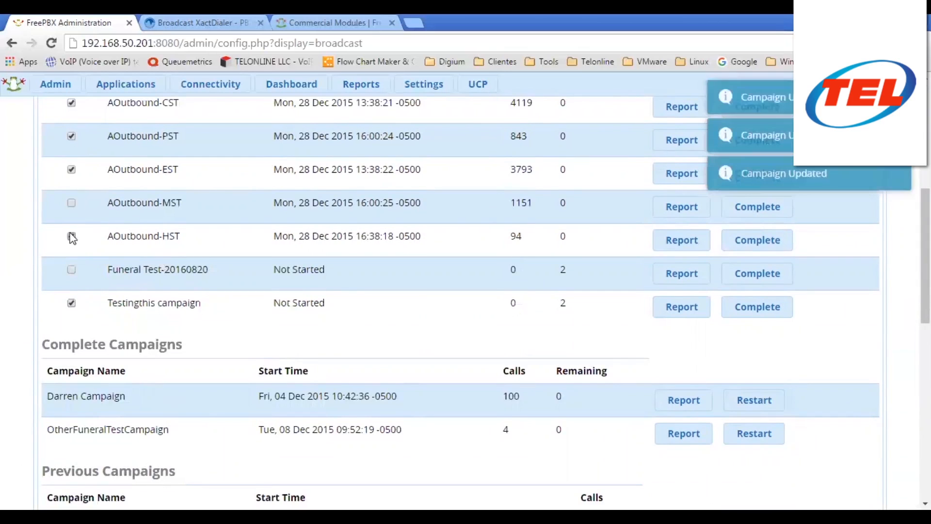
pyautogui.click(71, 169)
pyautogui.click(72, 136)
pyautogui.click(72, 104)
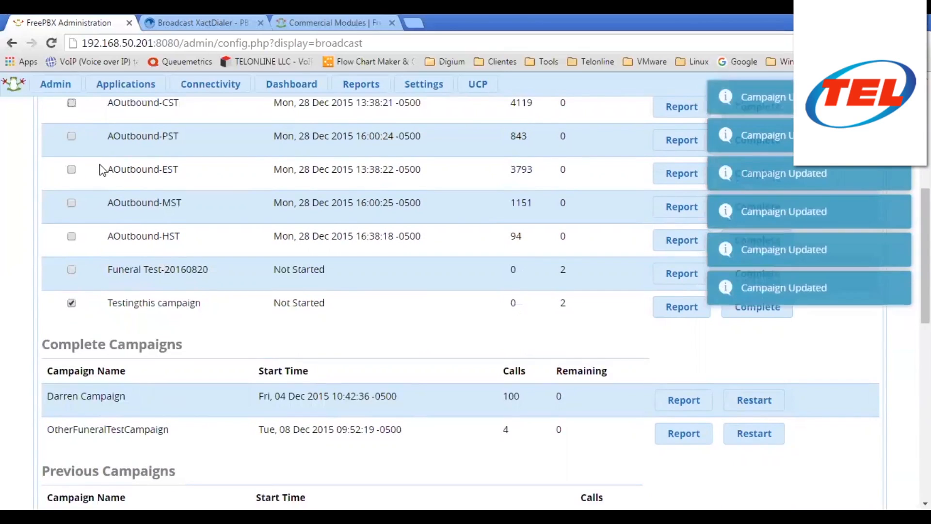
# - Deactivate the Funeral Test campaign as well and start the Broadcast service
pyautogui.scroll(1, 74, 140)
pyautogui.click(71, 138)
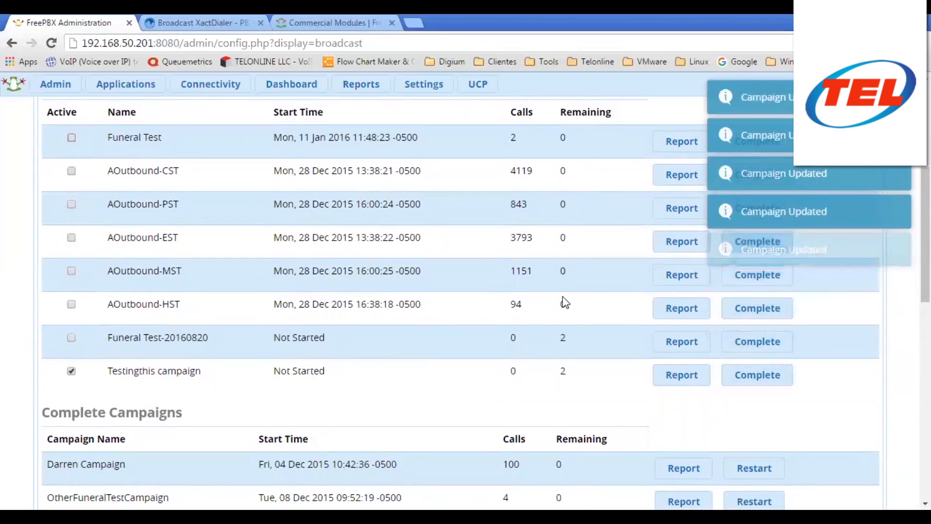
pyautogui.scroll(4, 322, 242)
pyautogui.scroll(-4, 218, 291)
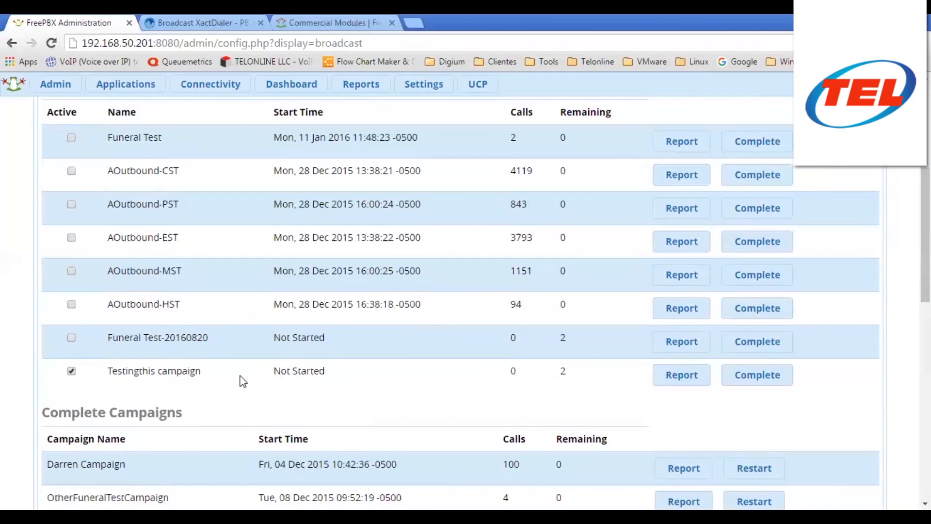
pyautogui.scroll(3, 242, 379)
pyautogui.scroll(3, 128, 189)
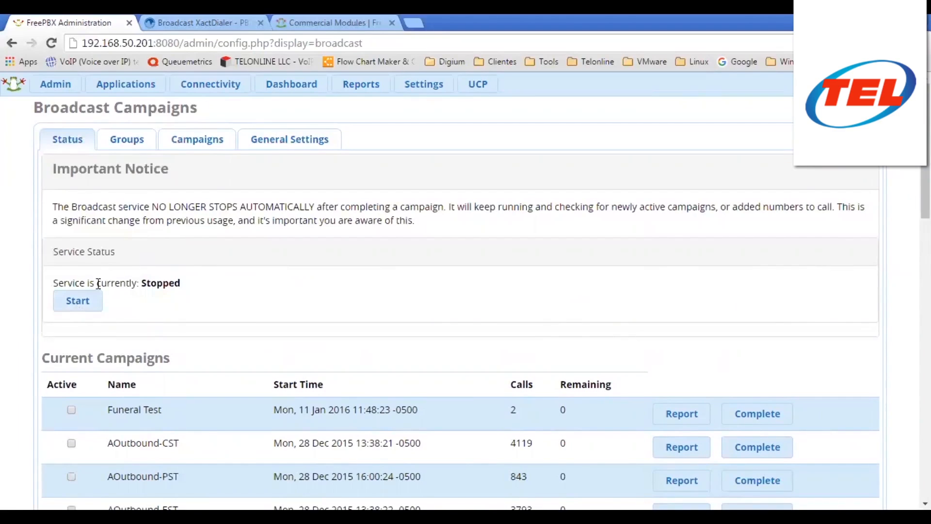
pyautogui.click(72, 302)
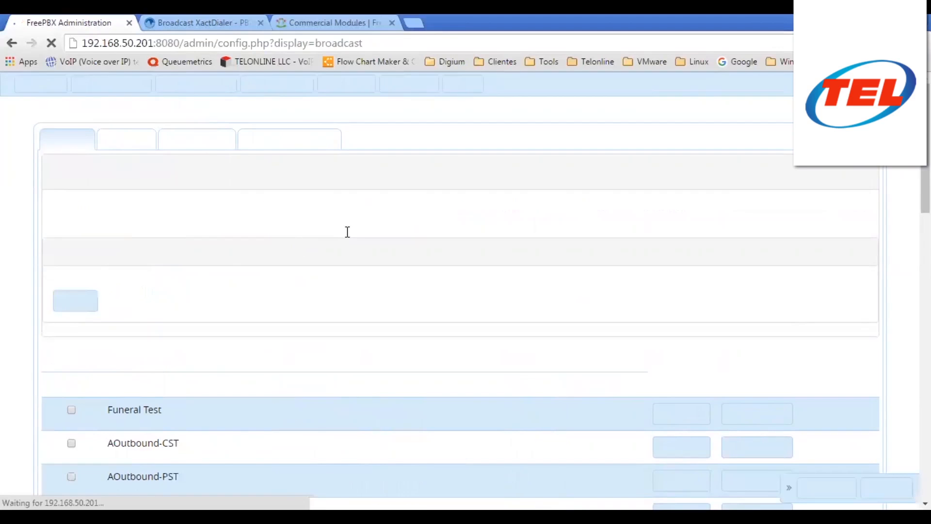
# - Confirm the service reads Running and Testingthis campaign shows Not Started with 2 calls remaining
pyautogui.scroll(-3, 350, 232)
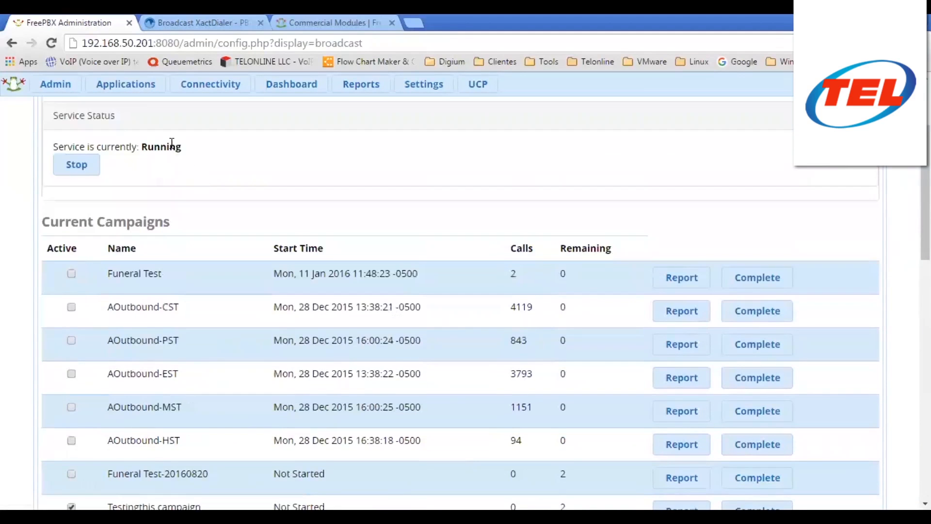
pyautogui.scroll(-3, 373, 213)
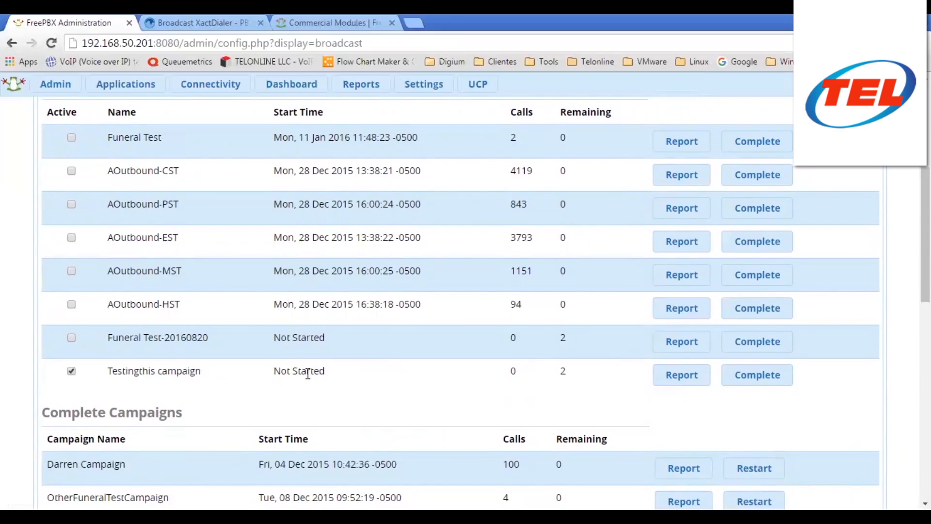
pyautogui.moveTo(273, 373); pyautogui.dragTo(329, 374)
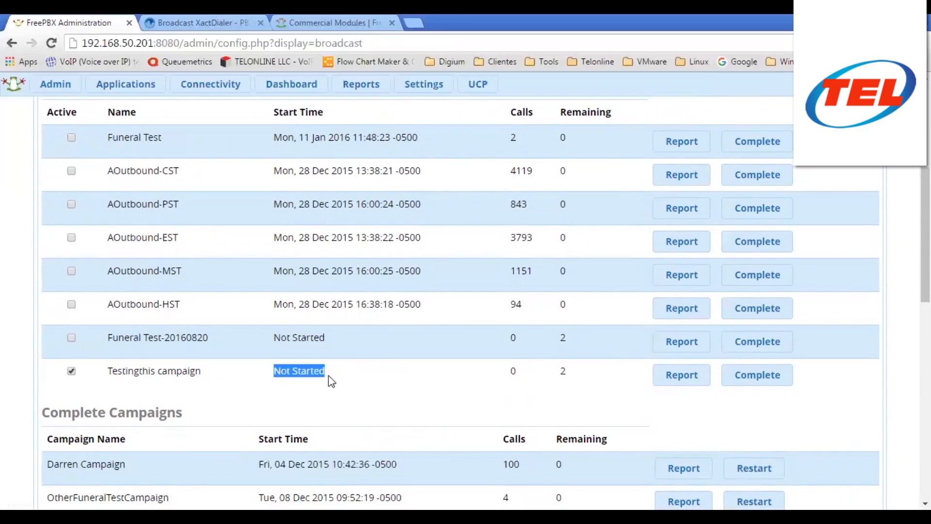
pyautogui.click(306, 376)
pyautogui.scroll(3, 348, 295)
pyautogui.scroll(4, 344, 277)
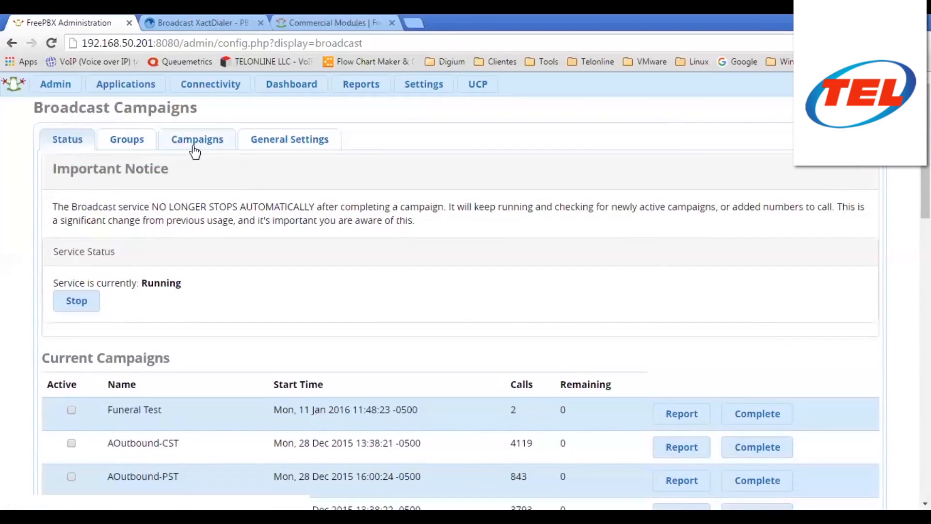
# - Review Testingthis campaign's saved settings, then go back to the Broadcast campaigns overview
pyautogui.click(194, 143)
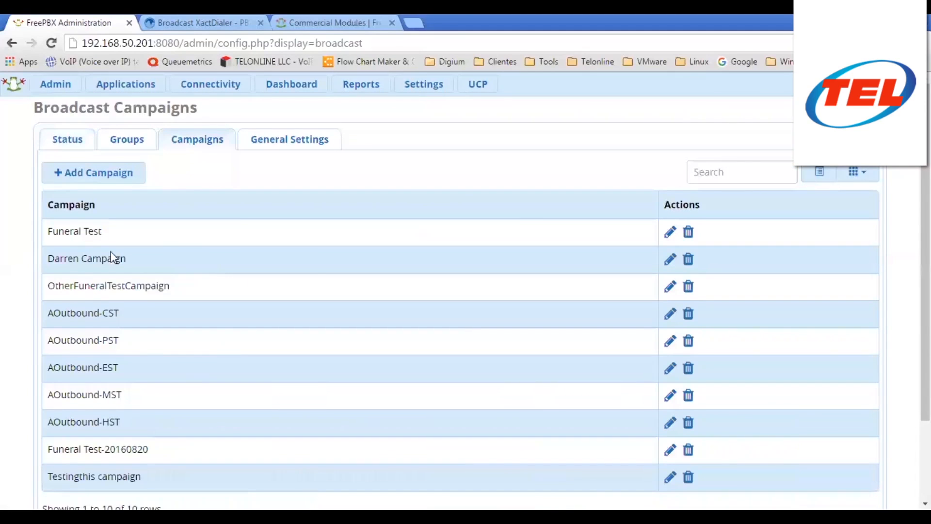
pyautogui.scroll(-2, 330, 253)
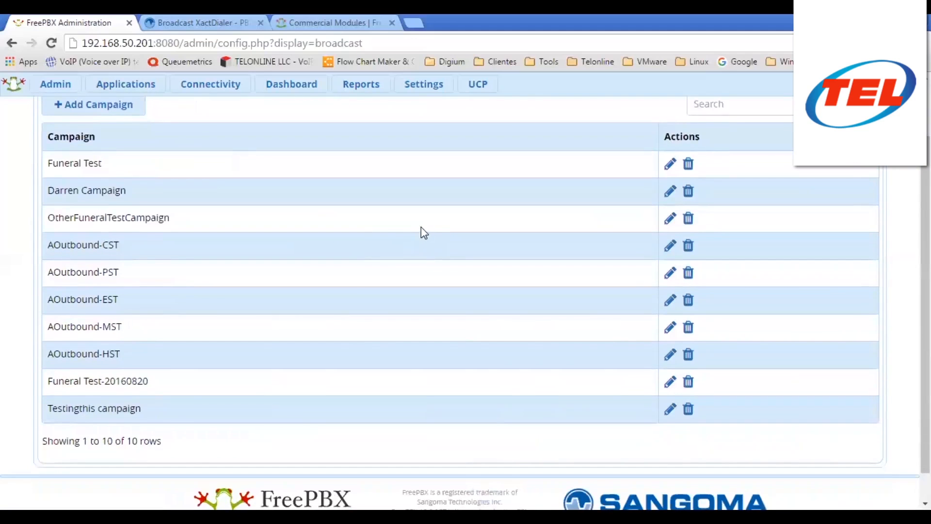
pyautogui.click(671, 410)
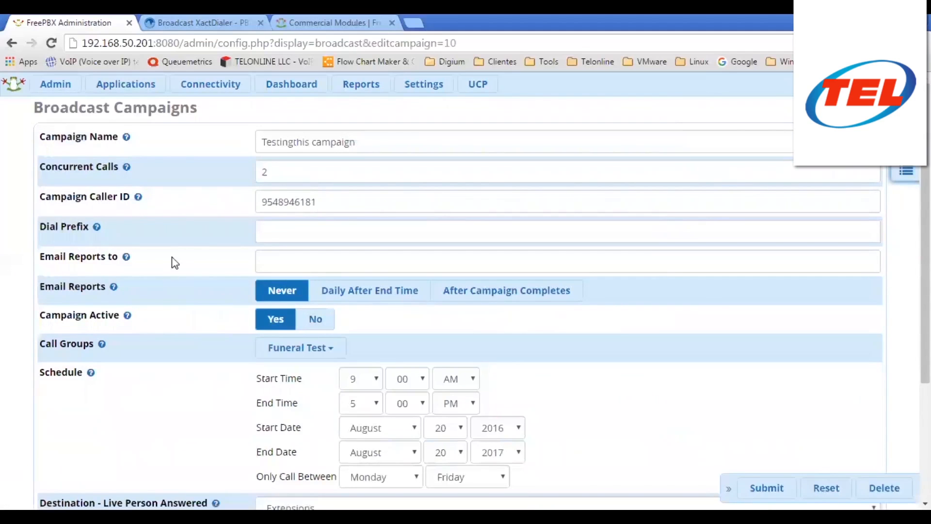
pyautogui.scroll(-3, 161, 249)
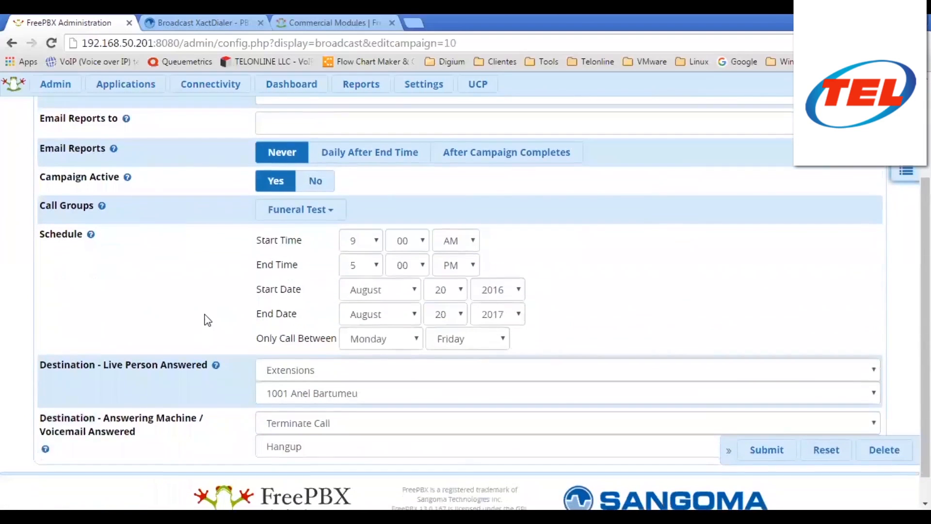
pyautogui.scroll(-1, 206, 316)
pyautogui.scroll(3, 210, 325)
pyautogui.scroll(1, 214, 324)
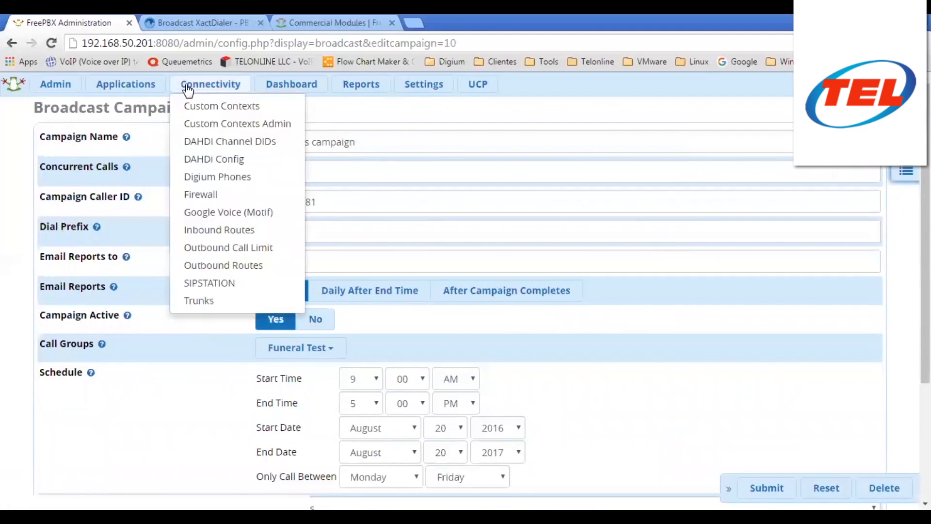
pyautogui.moveTo(126, 85)
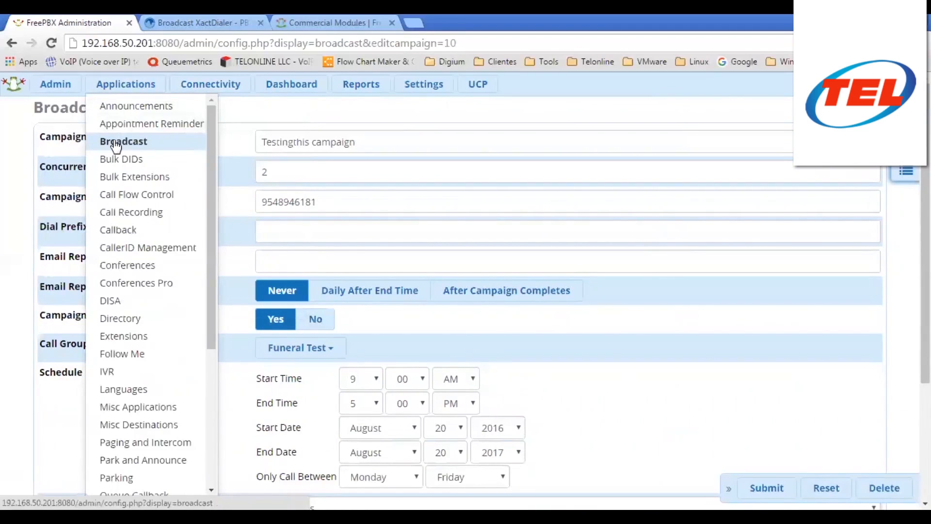
pyautogui.click(116, 143)
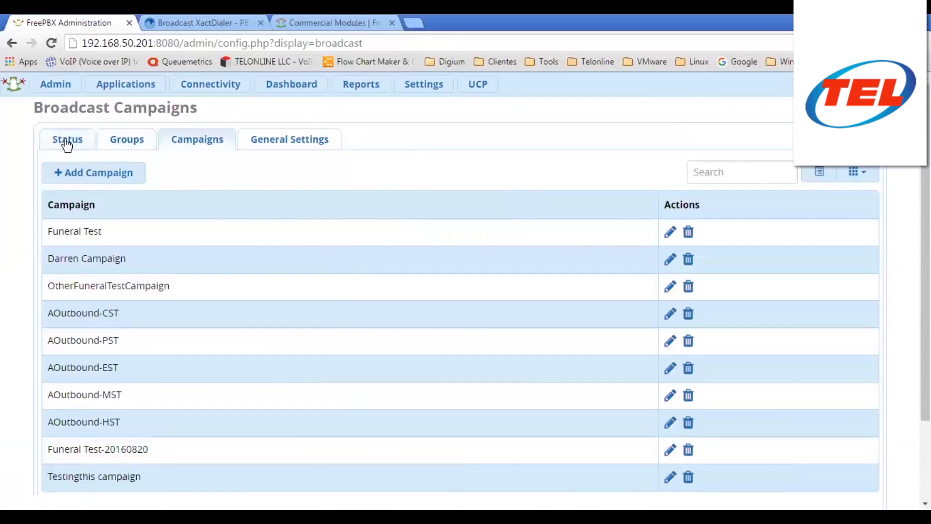
# - Review the Broadcast status: service Running, Testingthis active but Not Started with 2 calls remaining
pyautogui.click(67, 144)
pyautogui.scroll(-7, 359, 276)
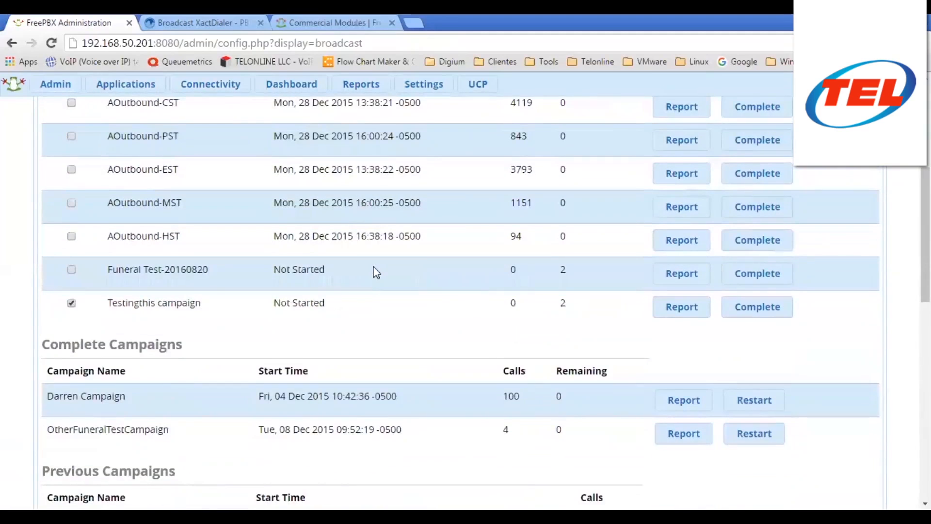
pyautogui.scroll(-1, 376, 272)
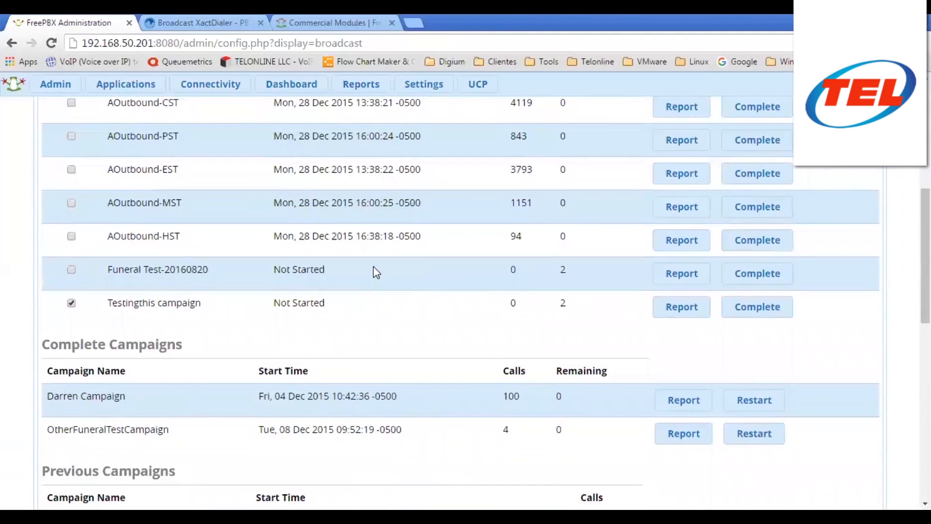
pyautogui.scroll(-4, 377, 272)
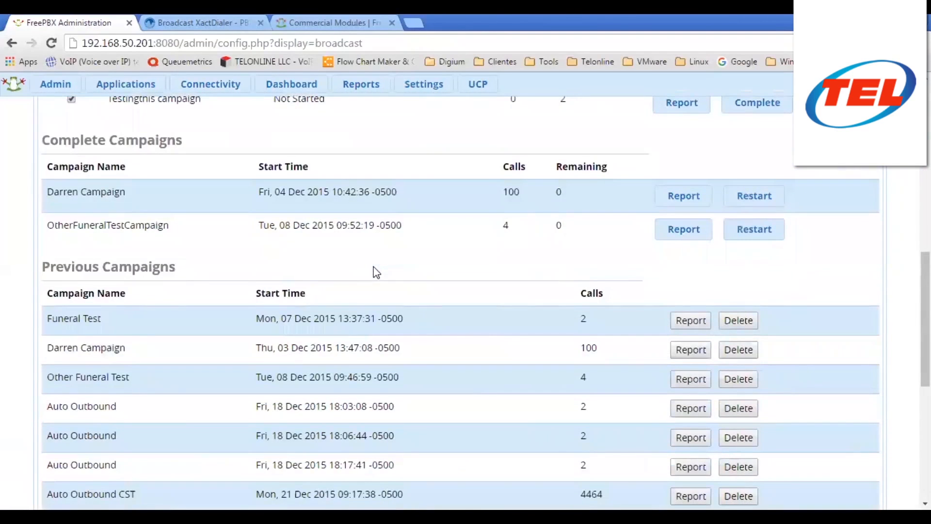
pyautogui.scroll(5, 376, 273)
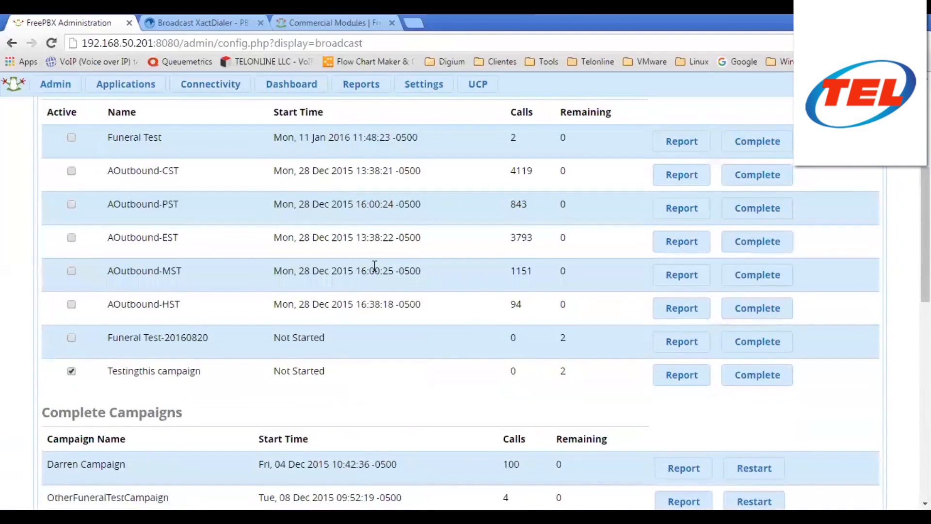
pyautogui.scroll(2, 374, 266)
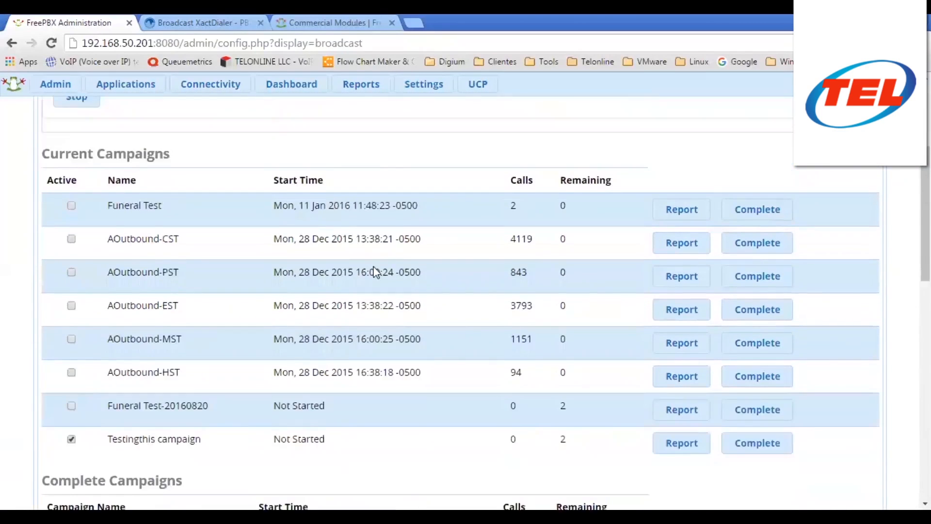
pyautogui.scroll(-4, 539, 417)
pyautogui.scroll(3, 351, 294)
pyautogui.scroll(4, 283, 276)
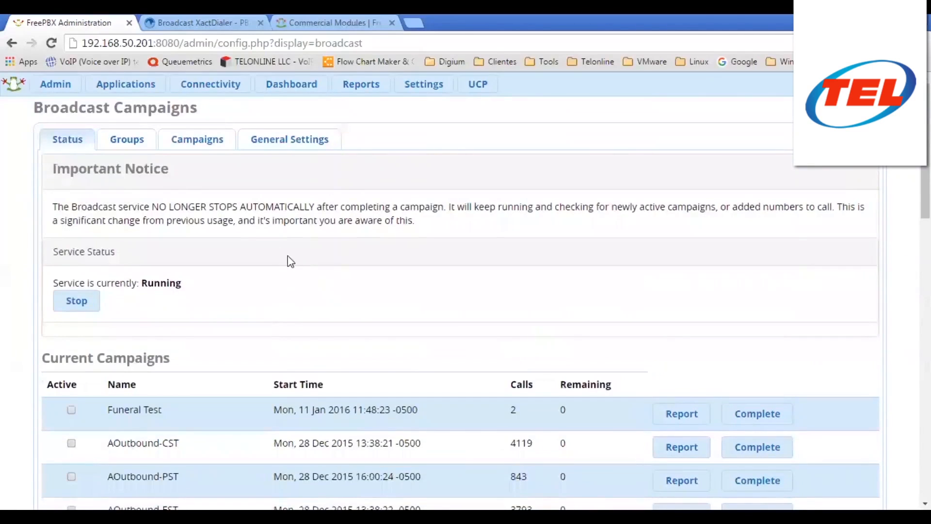
# - Look over the call groups and open the Funeral Test call group for editing
pyautogui.click(141, 148)
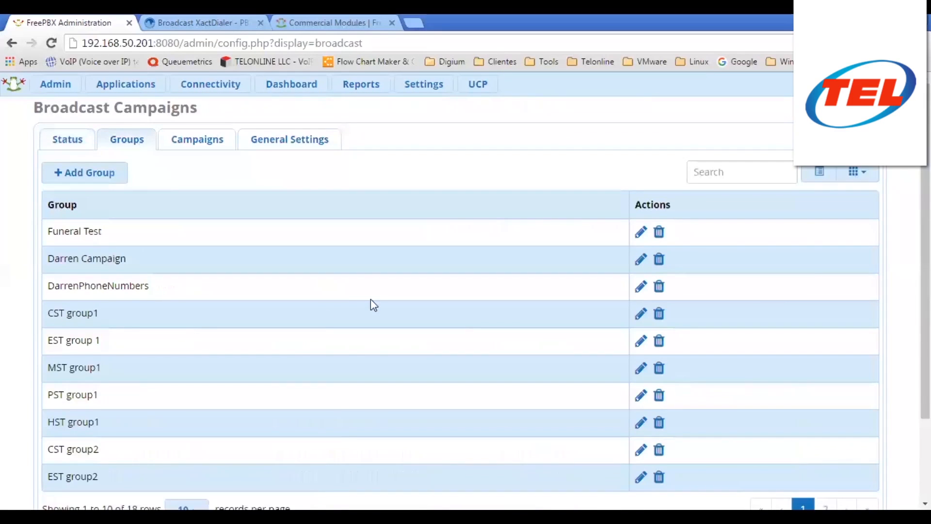
pyautogui.scroll(-2, 373, 305)
pyautogui.scroll(1, 229, 199)
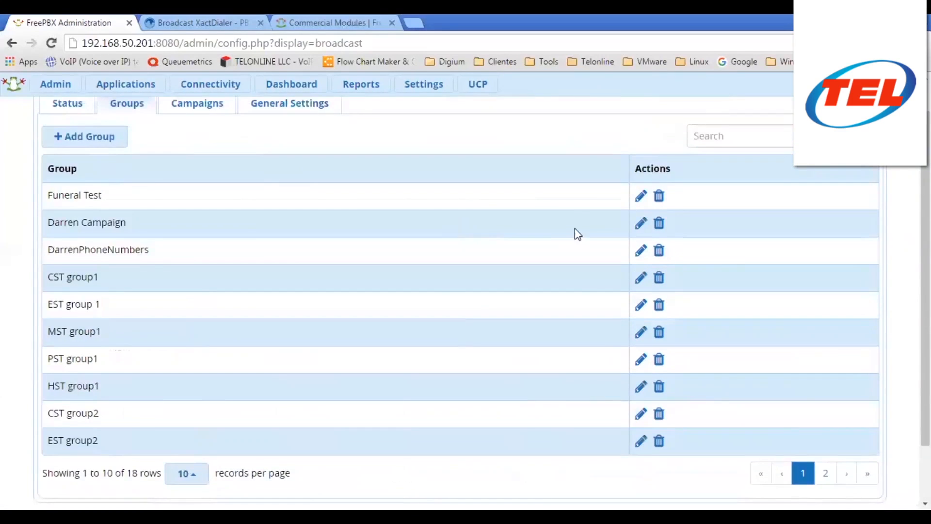
pyautogui.click(640, 199)
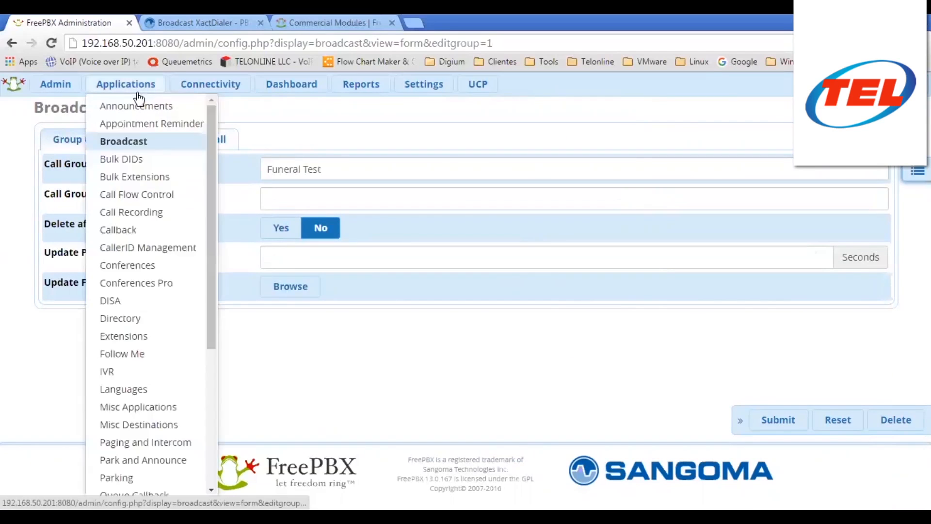
# - Return to the broadcast campaigns list and open the Funeral Test campaign
pyautogui.click(918, 170)
pyautogui.click(689, 183)
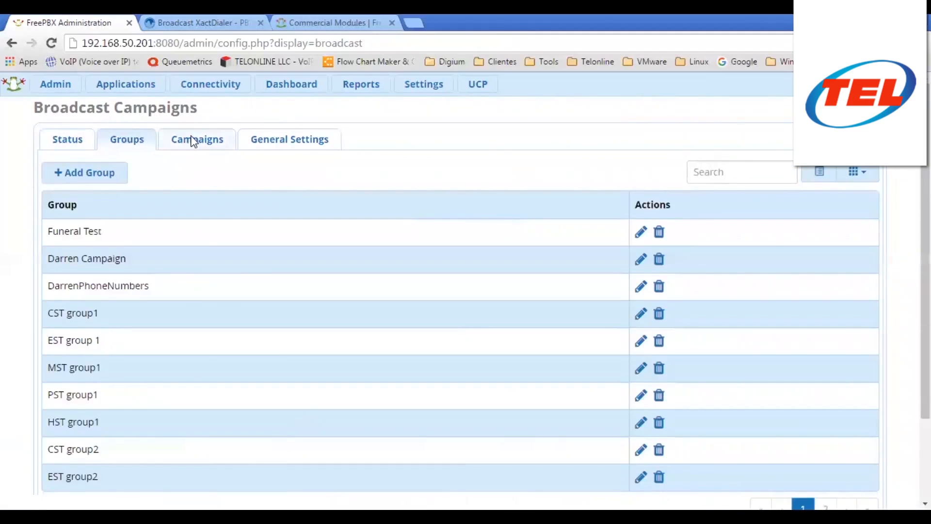
pyautogui.click(191, 139)
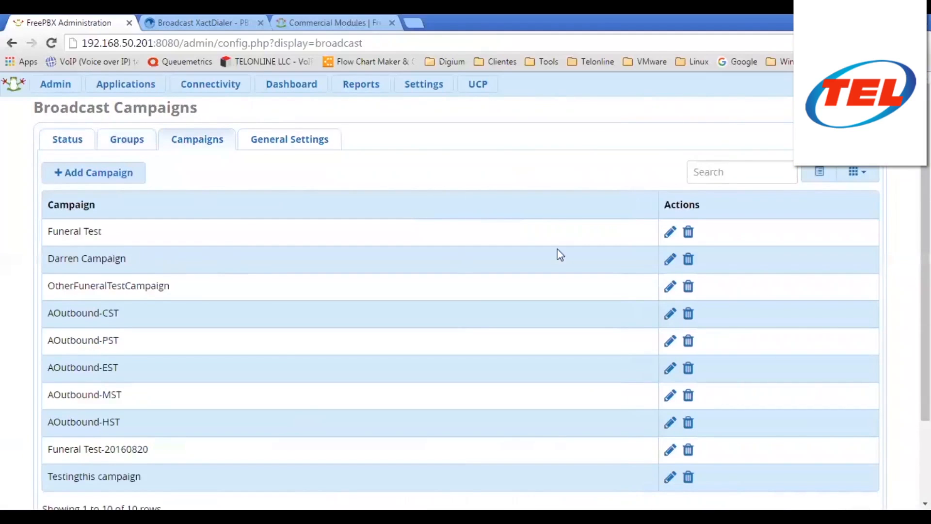
pyautogui.click(401, 244)
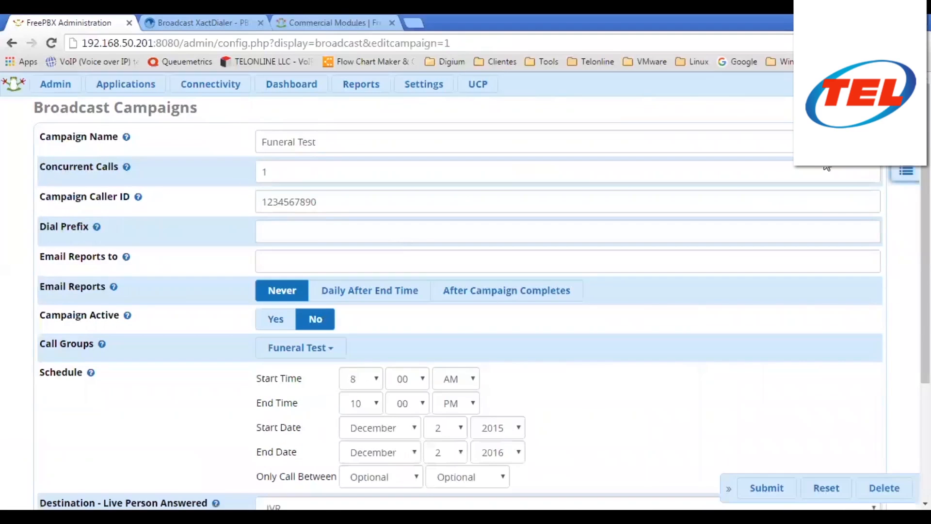
# - Change Testingthis campaign's last calling day to Sunday and submit it
pyautogui.click(896, 170)
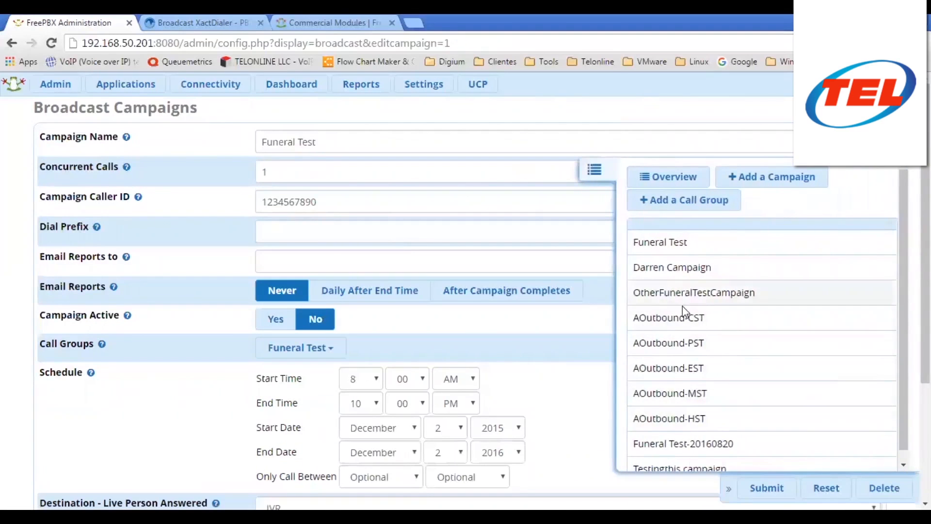
pyautogui.scroll(-2, 698, 388)
pyautogui.click(706, 458)
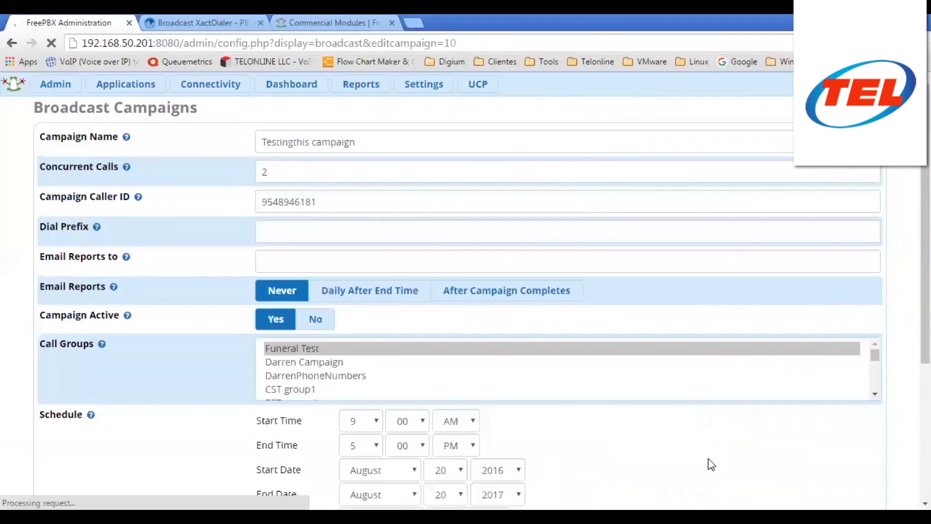
pyautogui.scroll(-3, 293, 282)
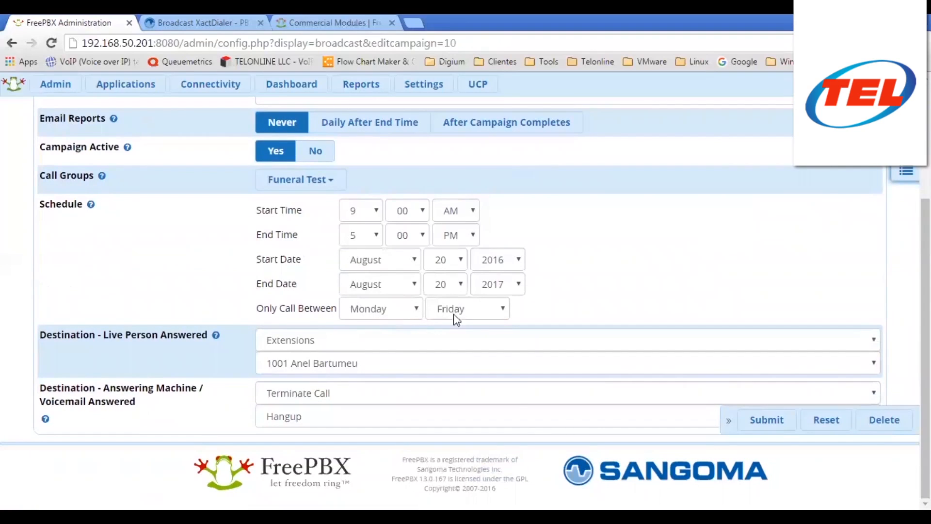
pyautogui.click(473, 313)
pyautogui.click(465, 422)
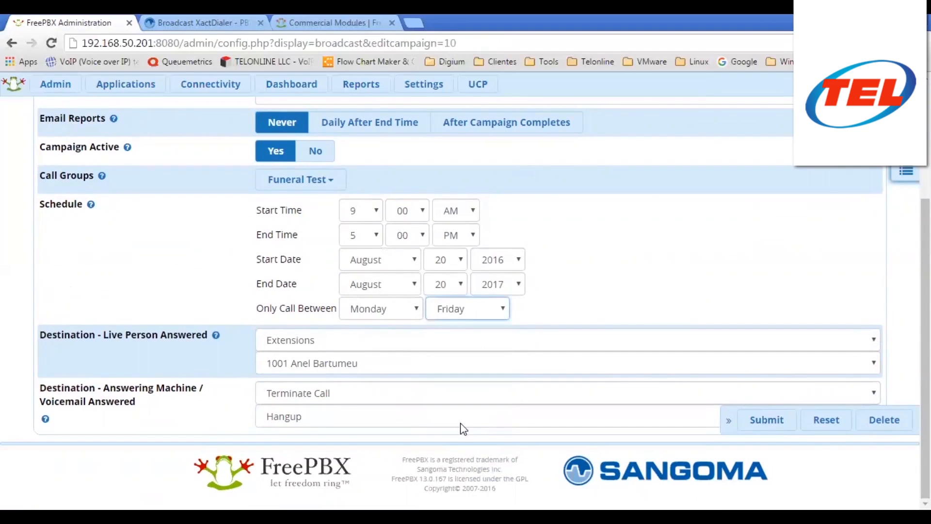
pyautogui.click(761, 422)
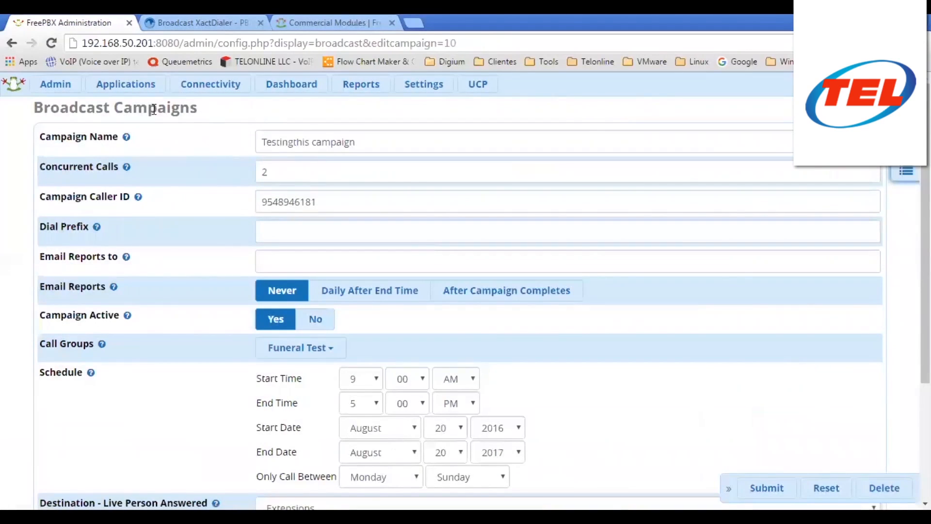
# - Go back to Applications > Broadcast and show the campaign status page
pyautogui.click(126, 84)
pyautogui.click(120, 142)
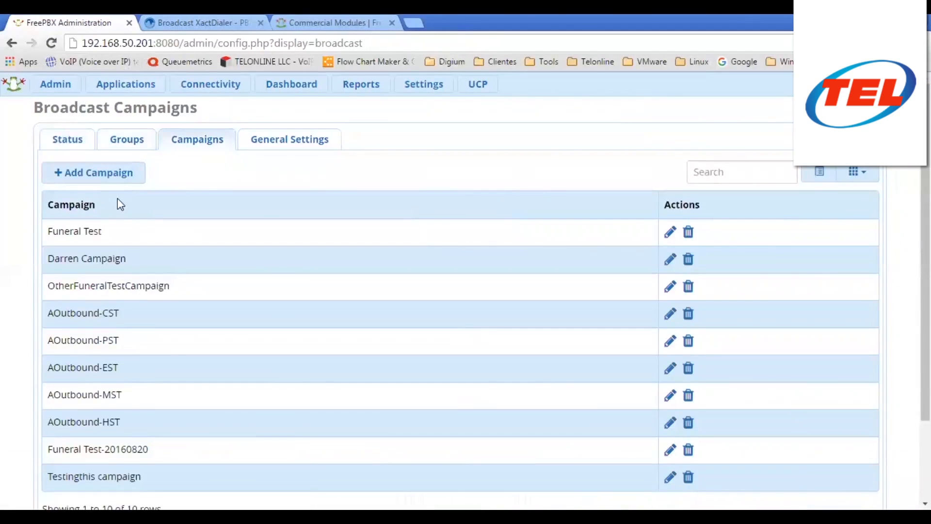
pyautogui.click(68, 141)
# - Check Testingthis campaign in Current Campaigns: started 20 Aug 2016 10:37:46, 2 calls, 0 remaining
pyautogui.scroll(-3, 460, 262)
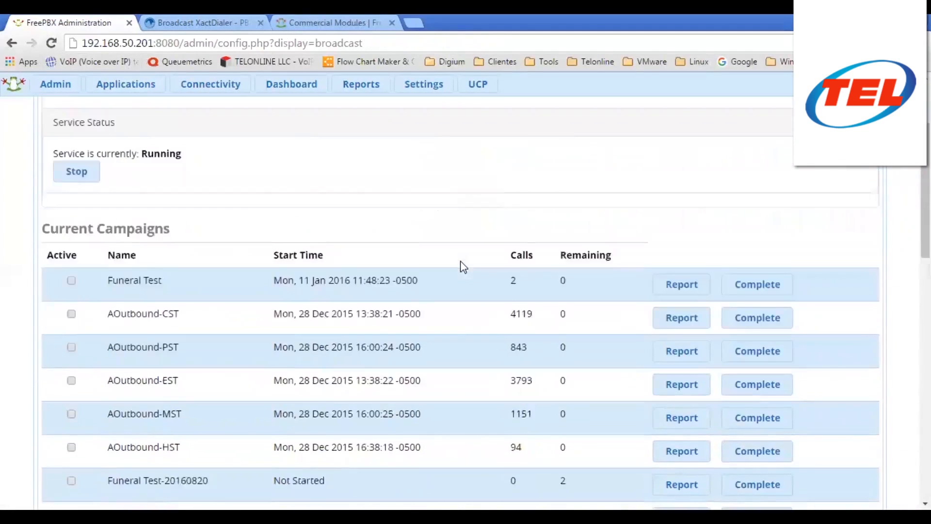
pyautogui.scroll(-3, 461, 264)
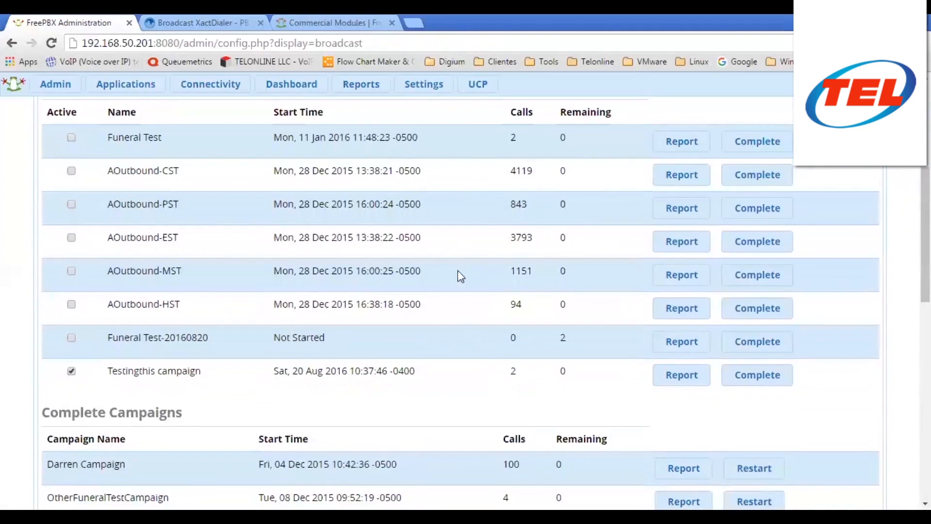
pyautogui.doubleClick(513, 372)
pyautogui.click(434, 374)
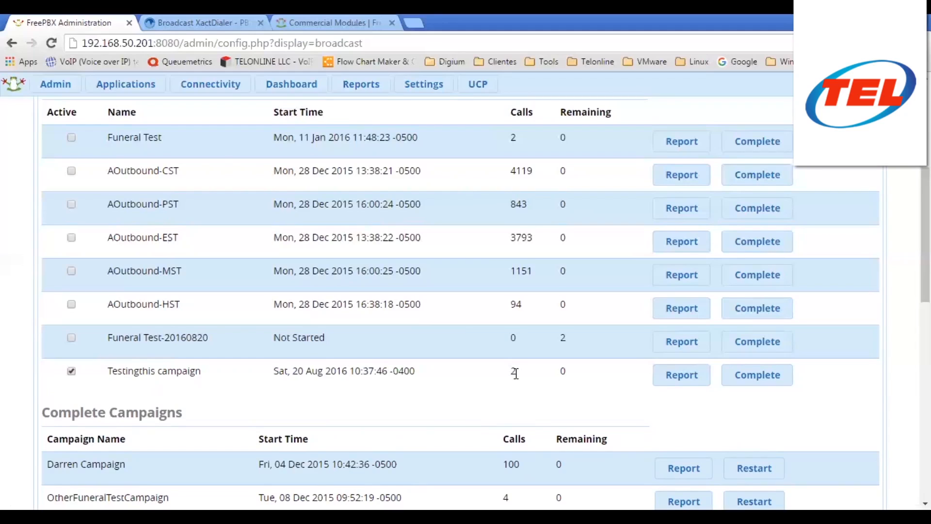
# - Mark Testingthis campaign complete and confirm it shows under Complete Campaigns with 2 calls, 0 remaining
pyautogui.click(758, 383)
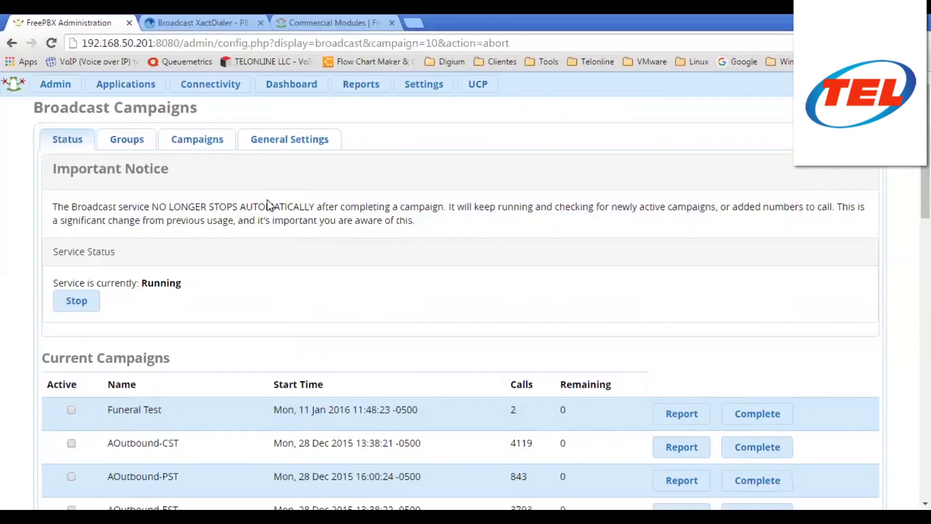
pyautogui.scroll(-7, 443, 284)
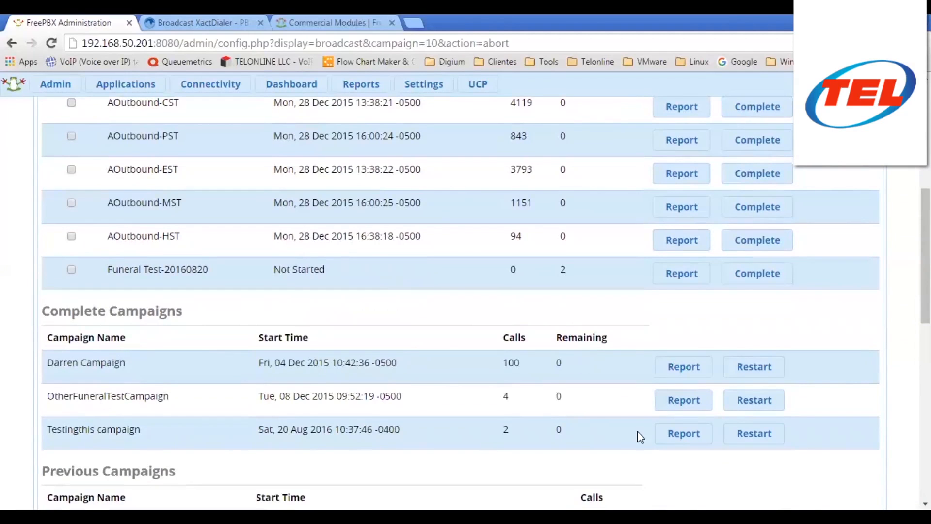
pyautogui.scroll(-1, 622, 359)
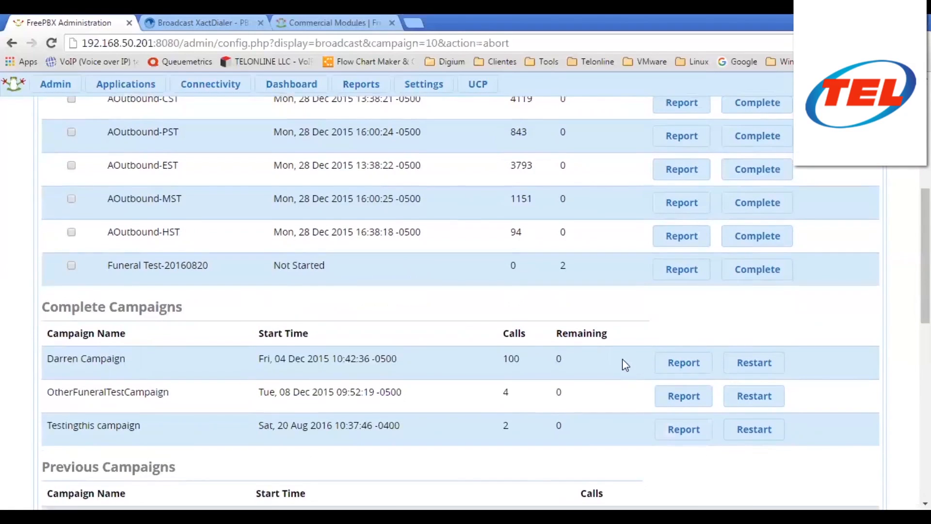
pyautogui.scroll(-2, 622, 358)
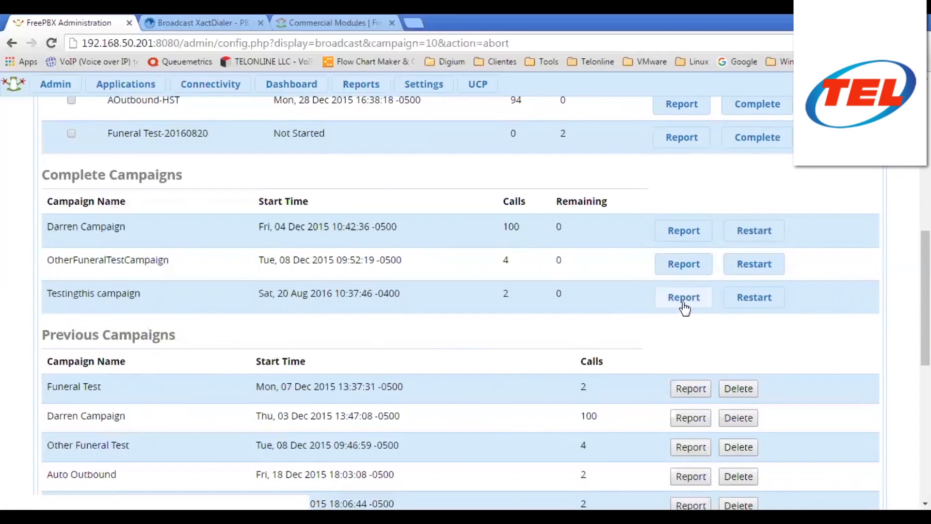
pyautogui.scroll(3, 648, 188)
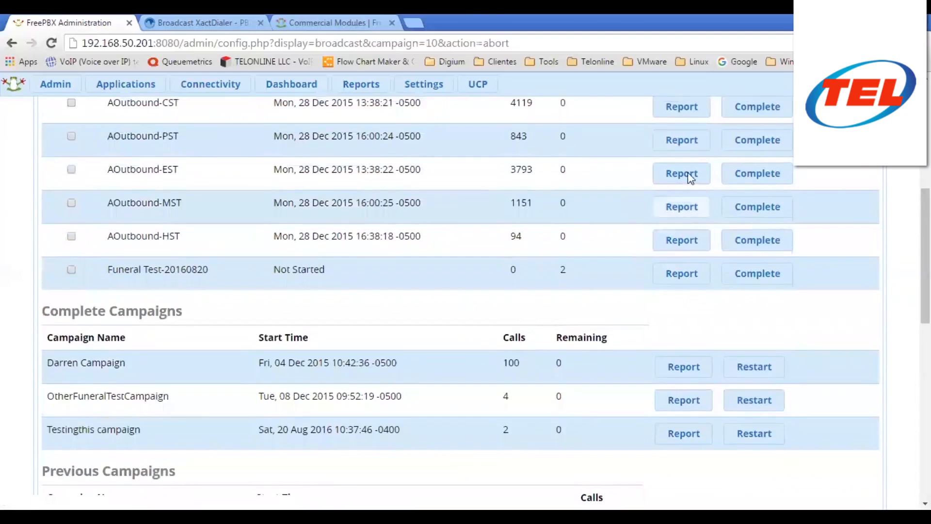
pyautogui.scroll(-3, 635, 244)
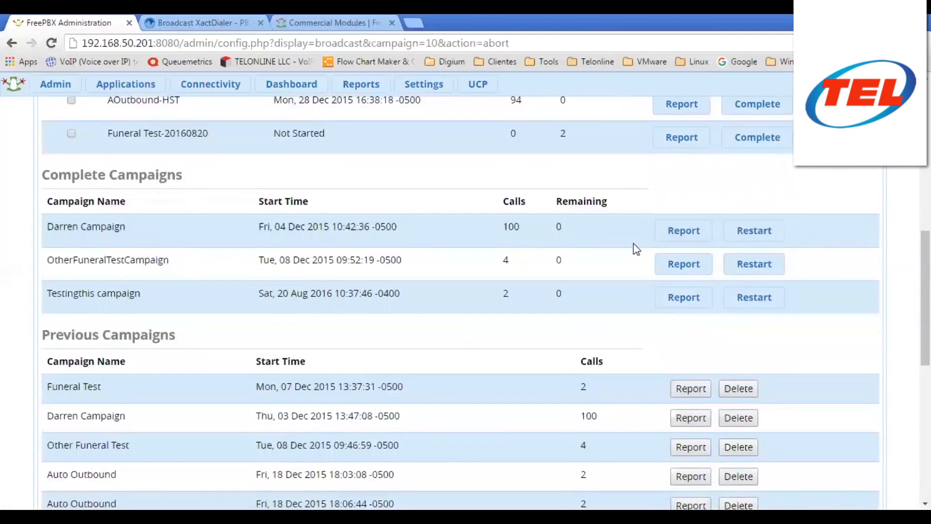
# - Save the Testingthis campaign report to Data (D:) as broadcast_report_Testingthis campaign_20160820.csv
pyautogui.click(680, 304)
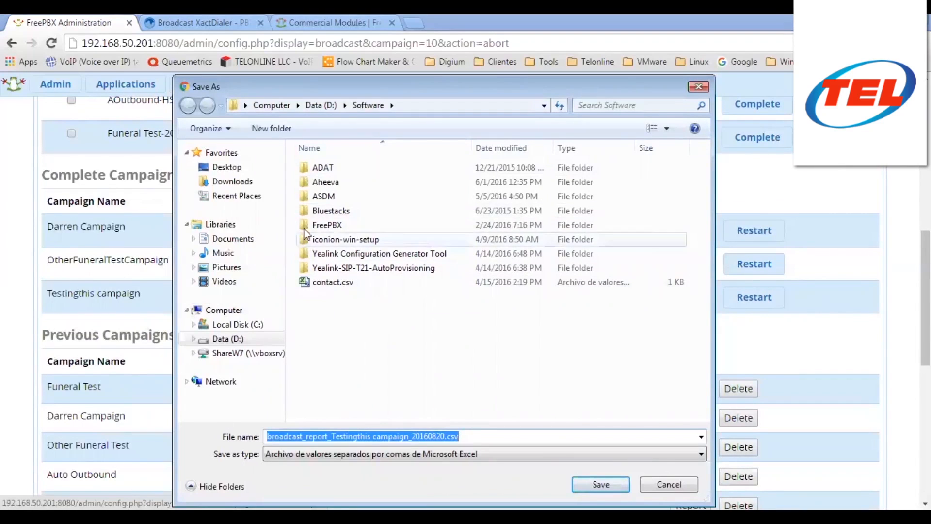
pyautogui.click(258, 339)
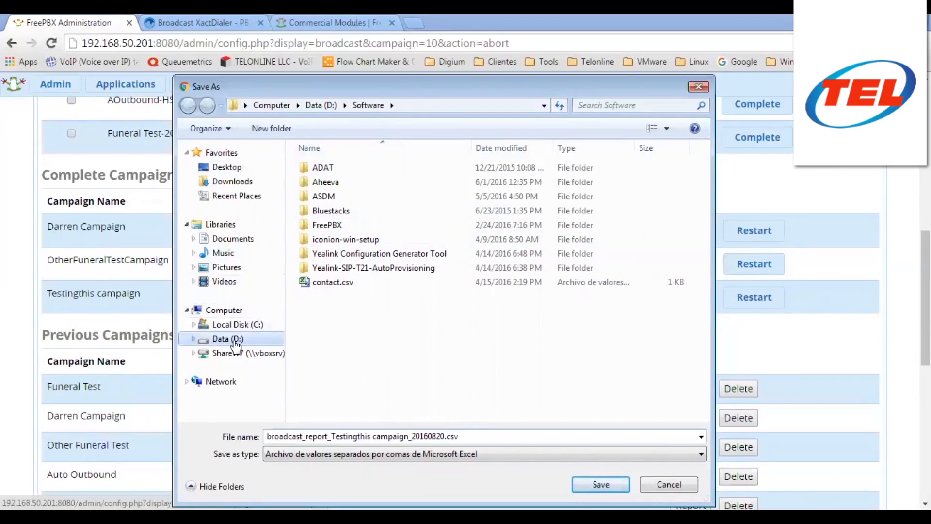
pyautogui.click(600, 484)
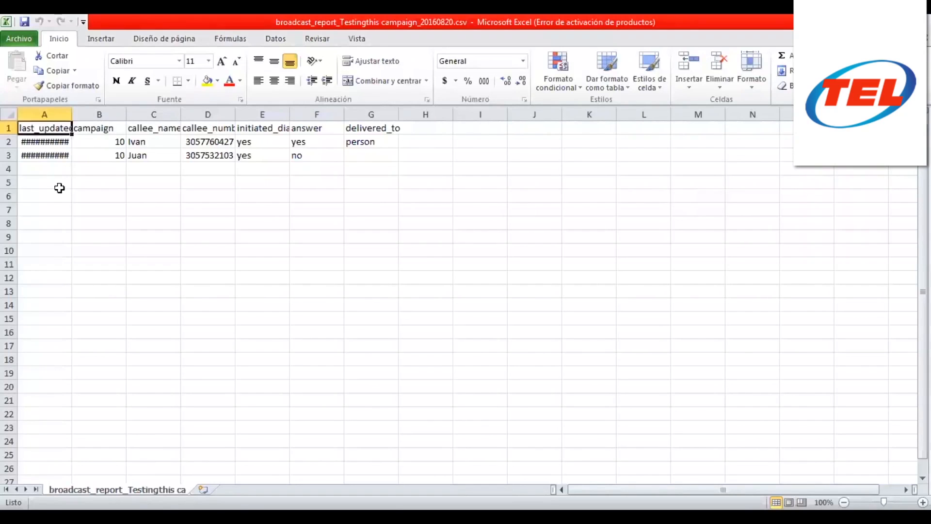
# - Widen columns A and D, then review the timestamp, campaign number and callee name cells of both calls
pyautogui.moveTo(72, 116); pyautogui.dragTo(123, 124)
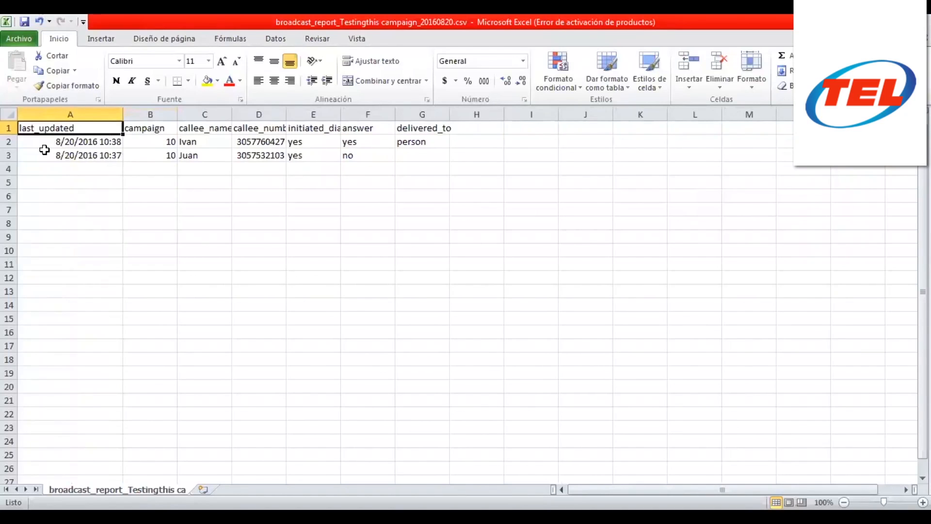
pyautogui.click(56, 142)
pyautogui.click(144, 144)
pyautogui.click(206, 144)
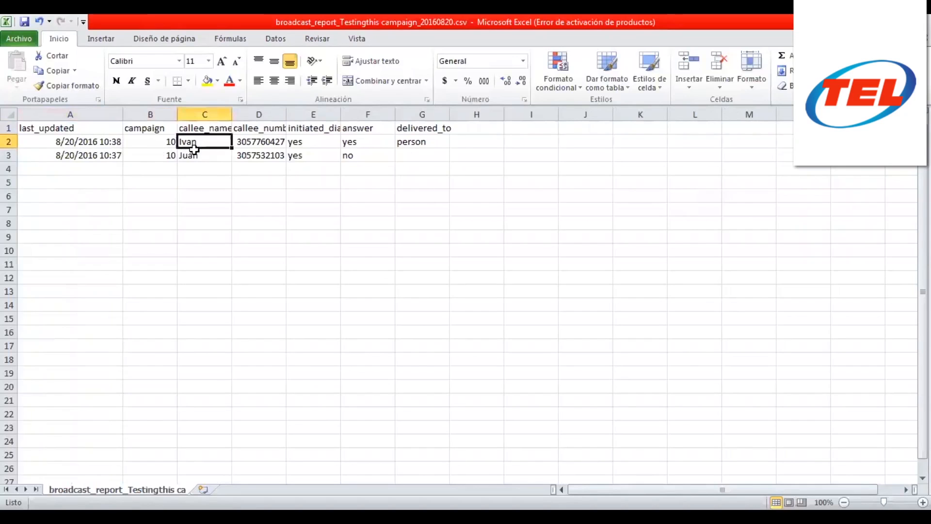
pyautogui.moveTo(285, 115); pyautogui.dragTo(308, 115)
pyautogui.click(162, 142)
pyautogui.click(156, 155)
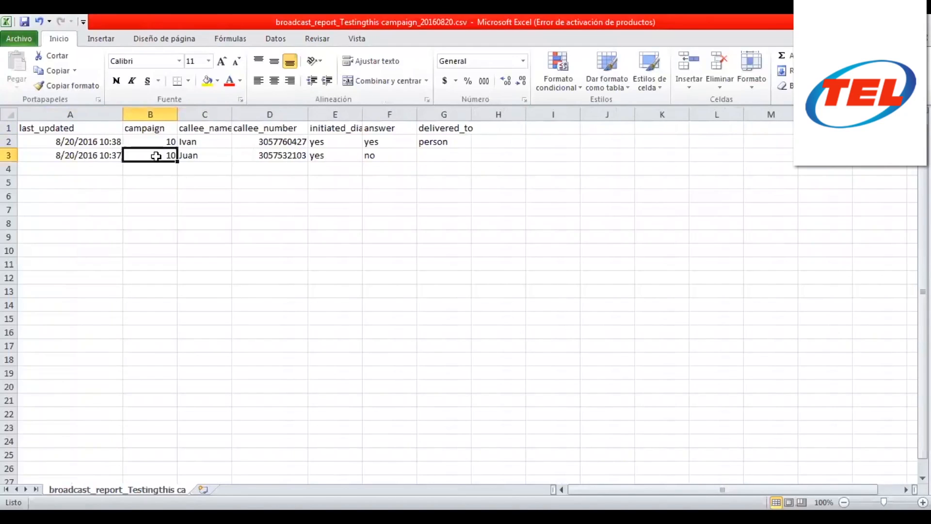
pyautogui.click(162, 140)
pyautogui.click(212, 143)
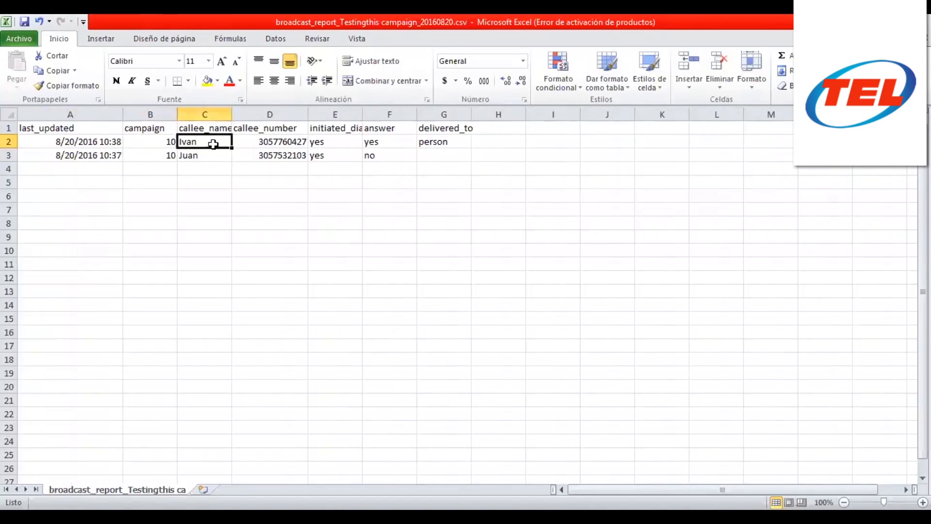
pyautogui.click(214, 156)
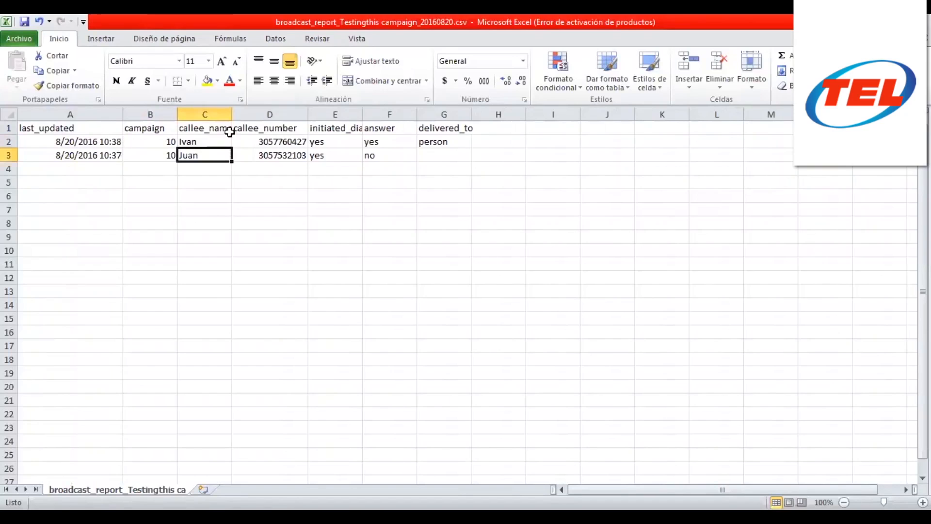
# - Widen column C to fit the callee names and check the first call's dialled number and timestamp
pyautogui.moveTo(232, 115); pyautogui.dragTo(252, 116)
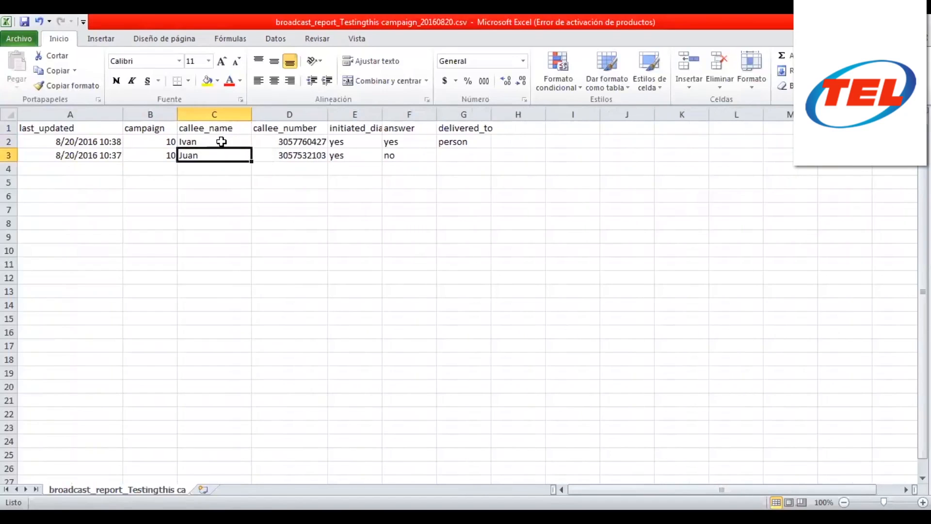
pyautogui.click(224, 141)
pyautogui.click(297, 142)
pyautogui.click(189, 143)
pyautogui.click(272, 142)
pyautogui.click(208, 142)
pyautogui.click(277, 142)
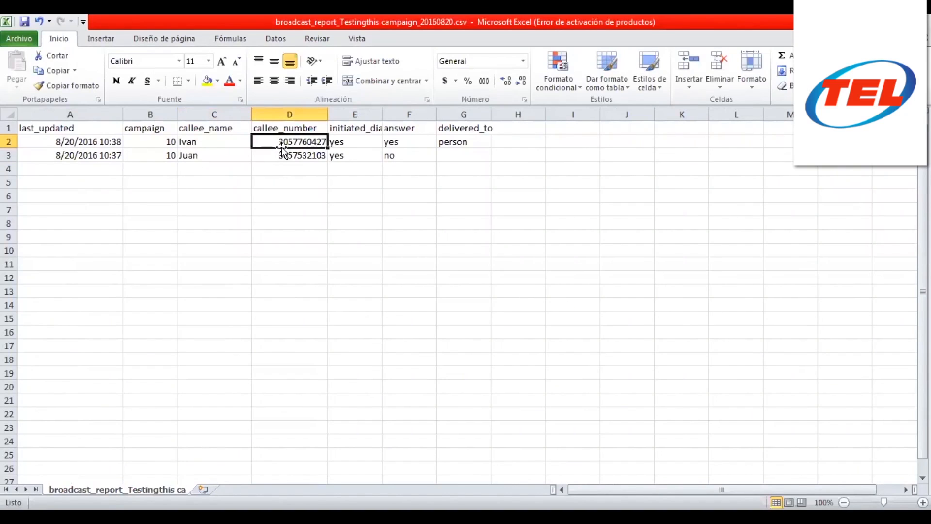
pyautogui.click(54, 143)
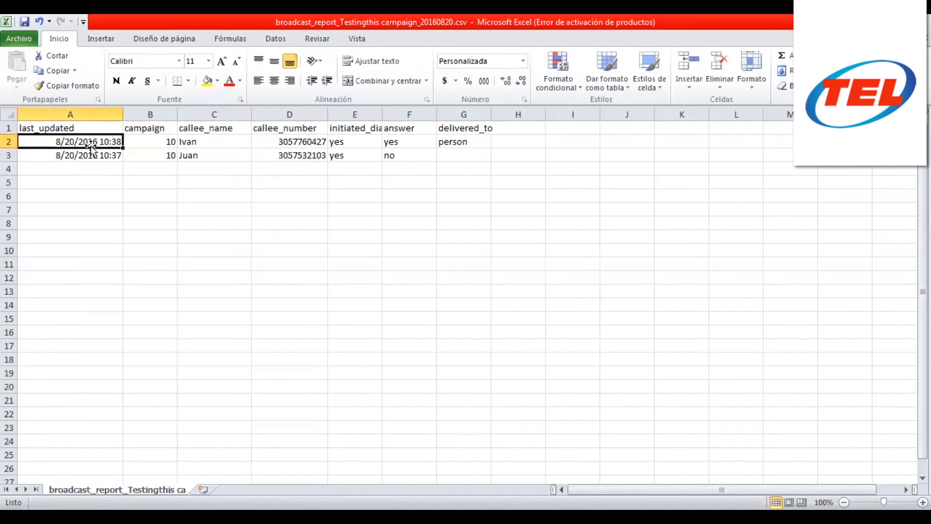
# - Widen columns E and G to show initiated_dial and delivered_to, and review the first call's values
pyautogui.click(147, 139)
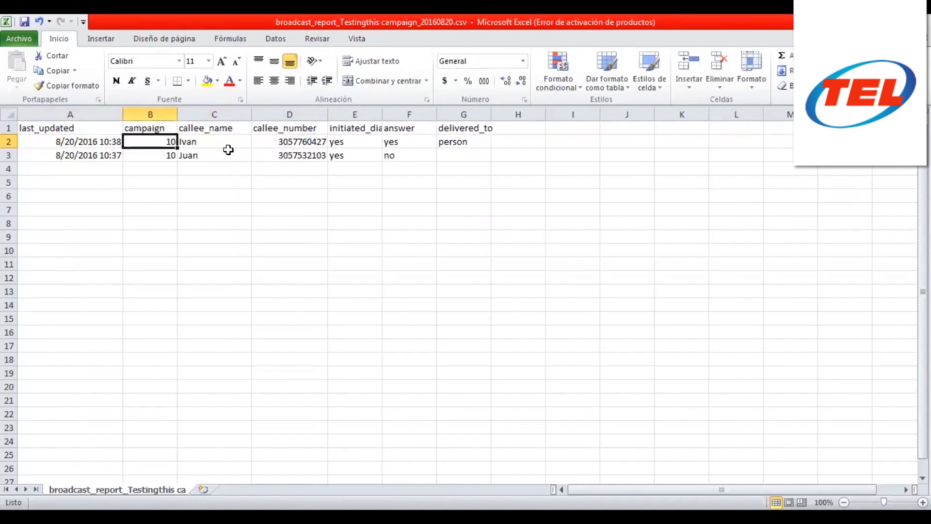
pyautogui.click(361, 143)
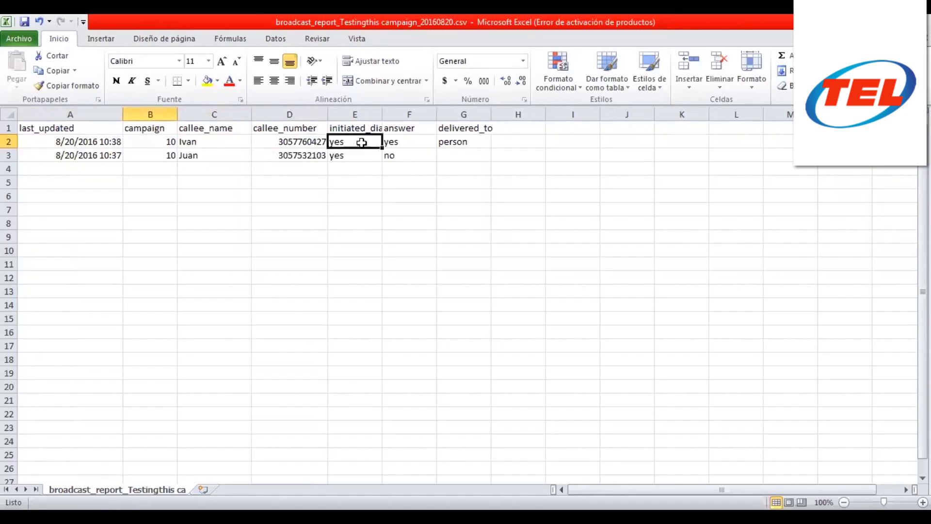
pyautogui.moveTo(382, 115); pyautogui.dragTo(412, 114)
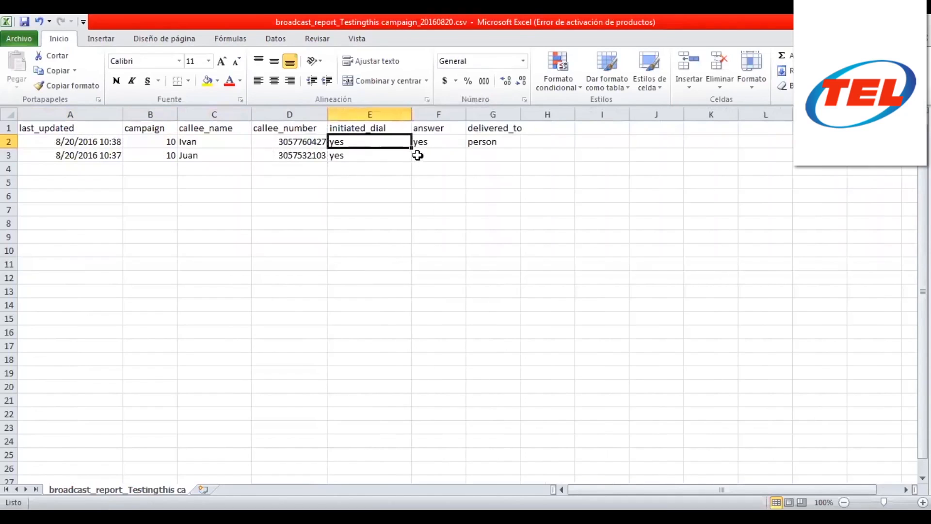
pyautogui.click(434, 141)
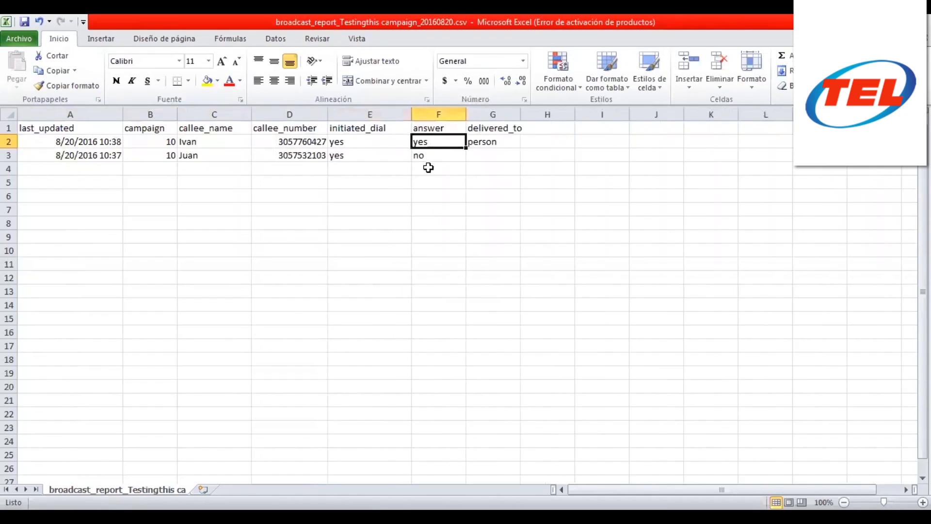
pyautogui.moveTo(520, 114); pyautogui.dragTo(539, 115)
pyautogui.click(503, 141)
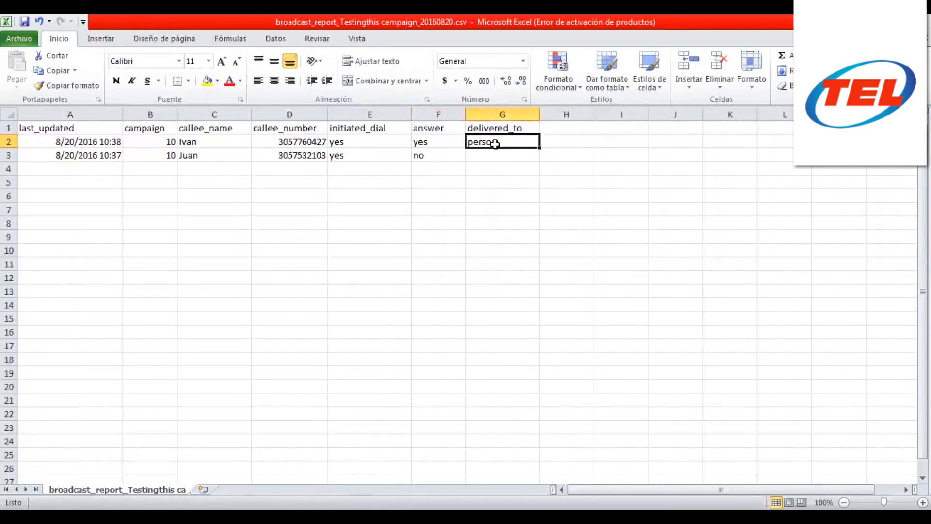
pyautogui.click(303, 142)
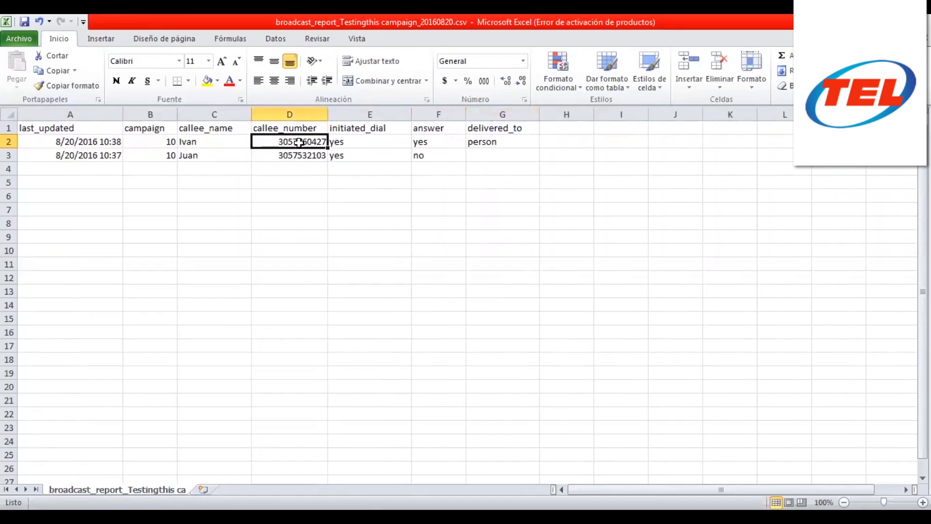
# - Confirm the second call went unanswered, review both call rows, and return to the FreePBX page
pyautogui.click(383, 159)
pyautogui.click(422, 157)
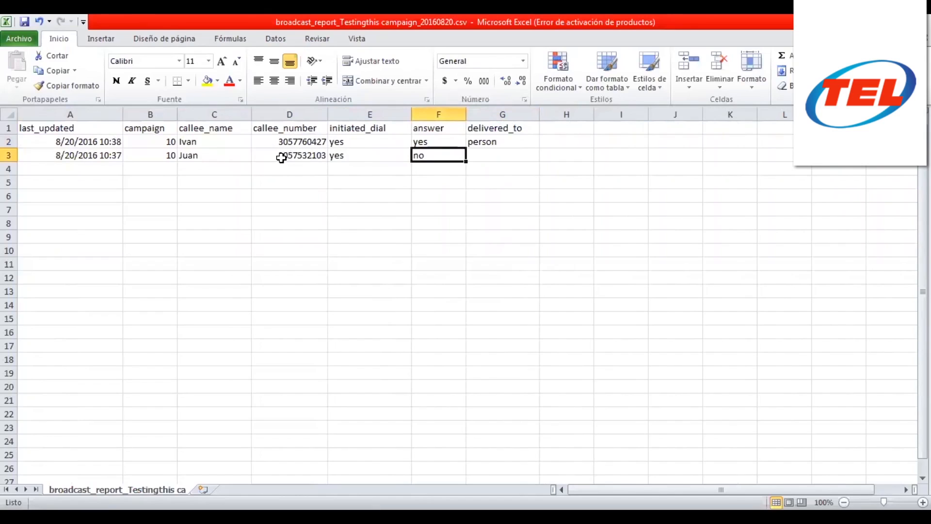
pyautogui.moveTo(130, 142); pyautogui.dragTo(503, 139)
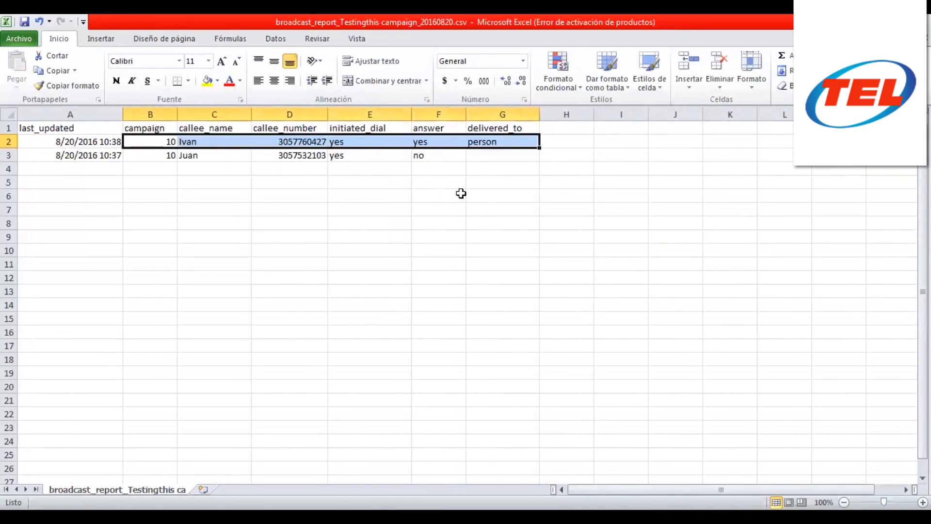
pyautogui.moveTo(47, 155); pyautogui.dragTo(436, 154)
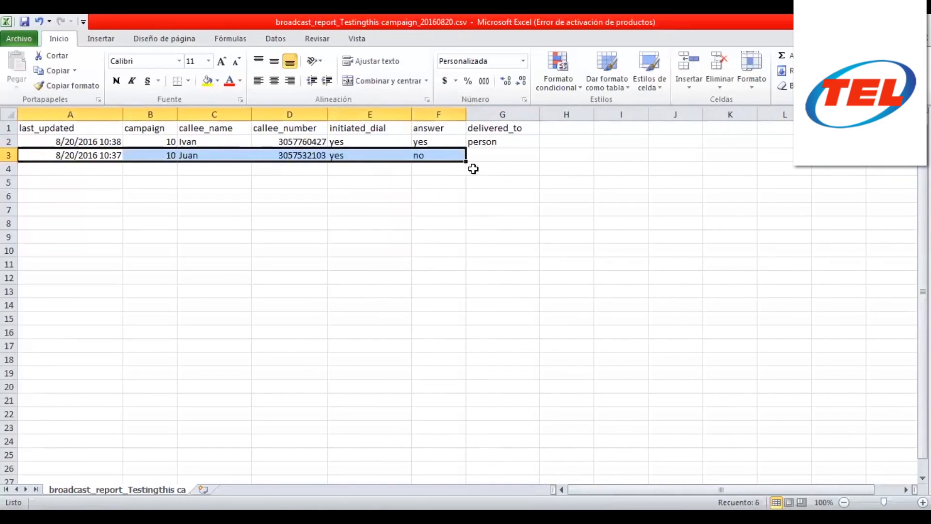
pyautogui.click(502, 154)
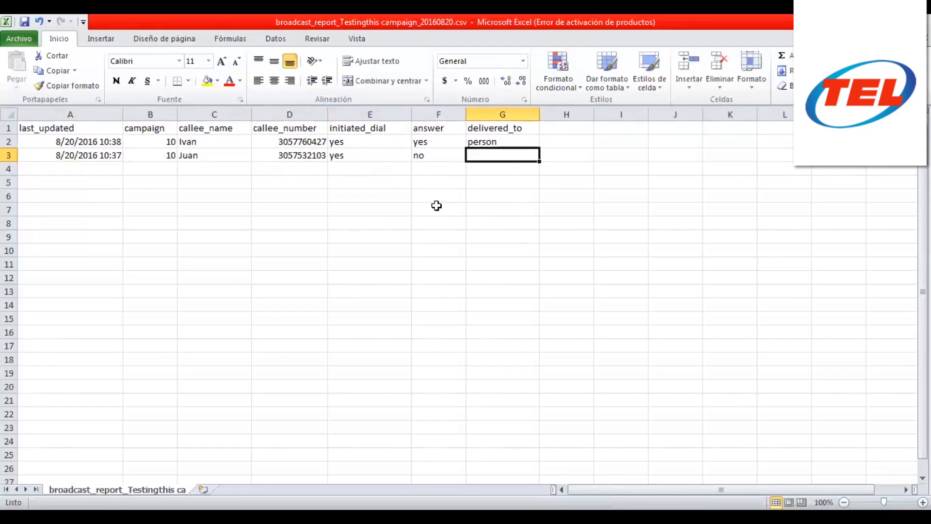
pyautogui.click(73, 169)
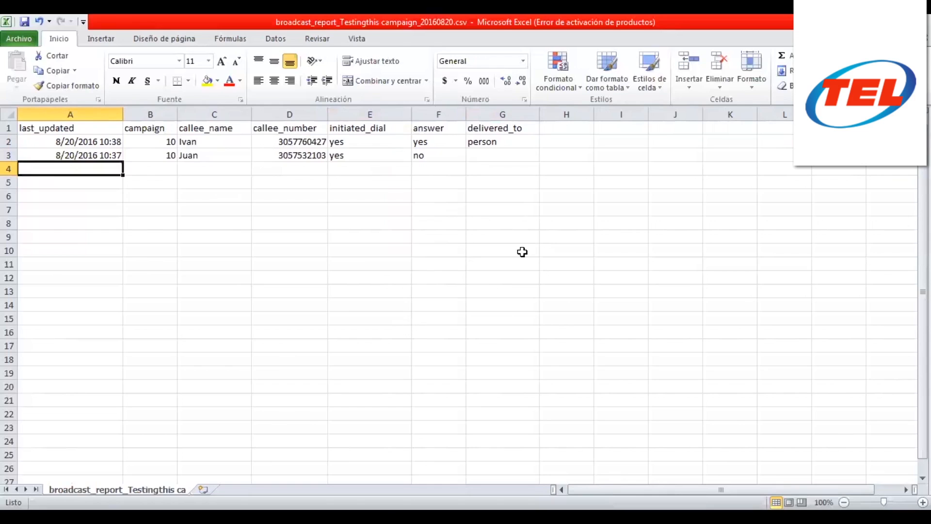
pyautogui.hotkey('alt', 'Tab')
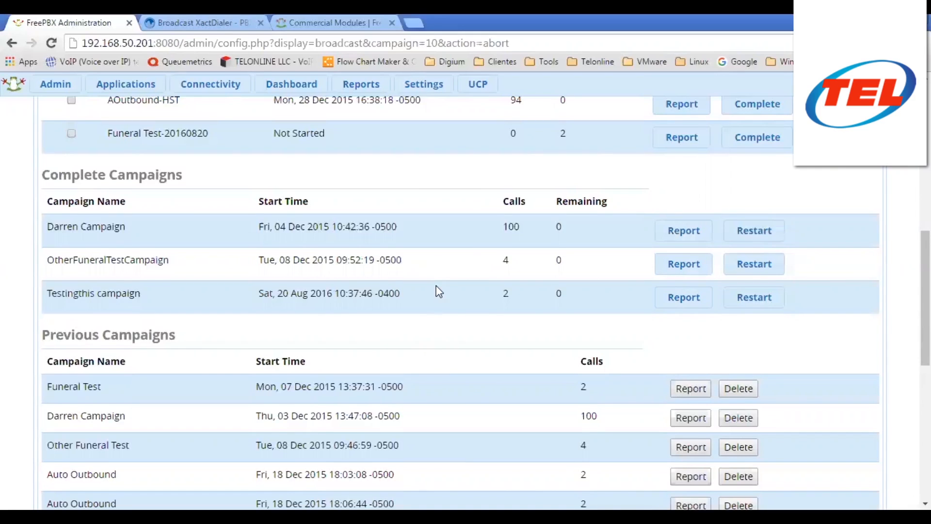
pyautogui.scroll(-8, 436, 291)
pyautogui.scroll(5, 439, 291)
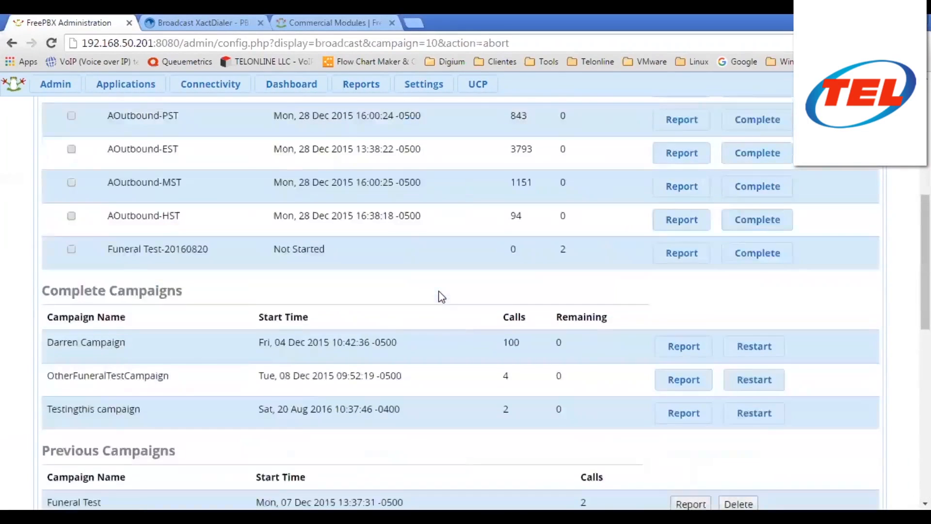
pyautogui.scroll(7, 440, 296)
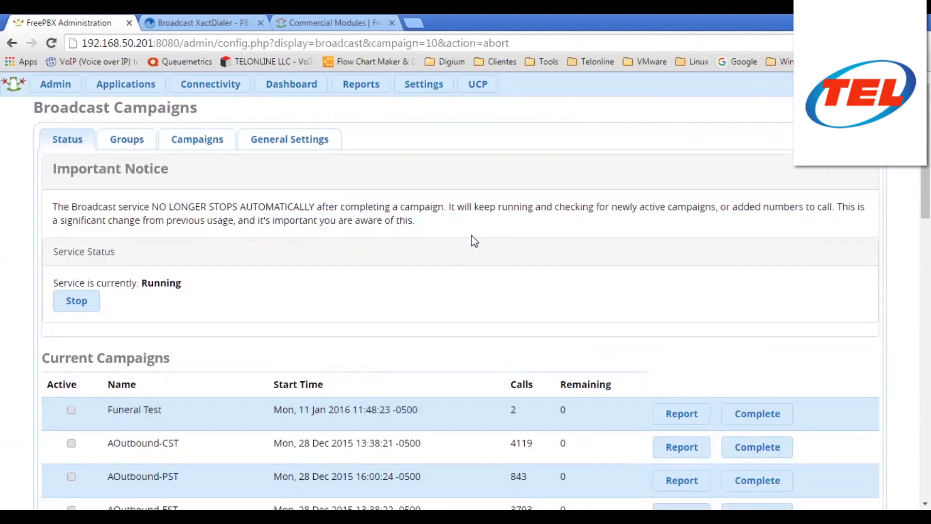
# - Stop the Broadcast service and verify it shows Stopped with the campaigns listed as inactive
pyautogui.click(86, 306)
pyautogui.scroll(-3, 369, 311)
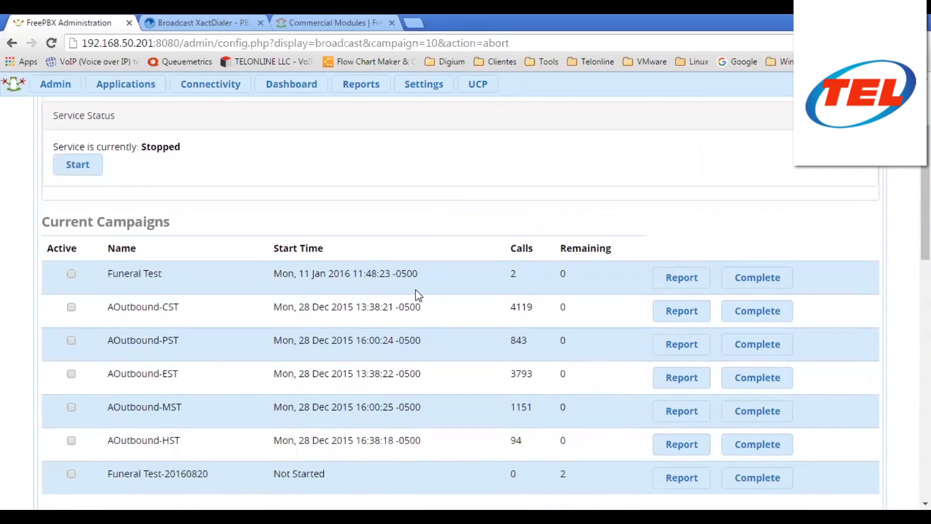
pyautogui.scroll(-6, 418, 295)
pyautogui.scroll(9, 418, 295)
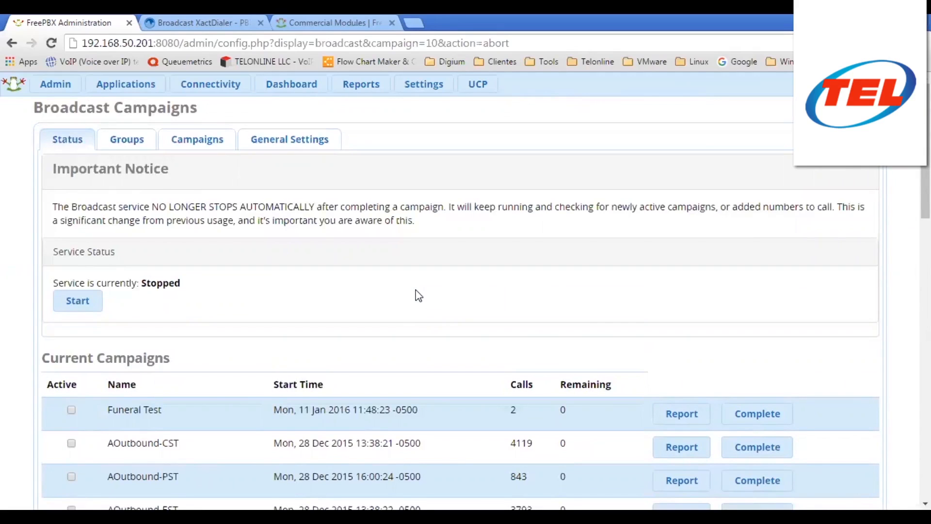
pyautogui.click(111, 145)
pyautogui.click(69, 145)
pyautogui.click(127, 140)
pyautogui.click(191, 145)
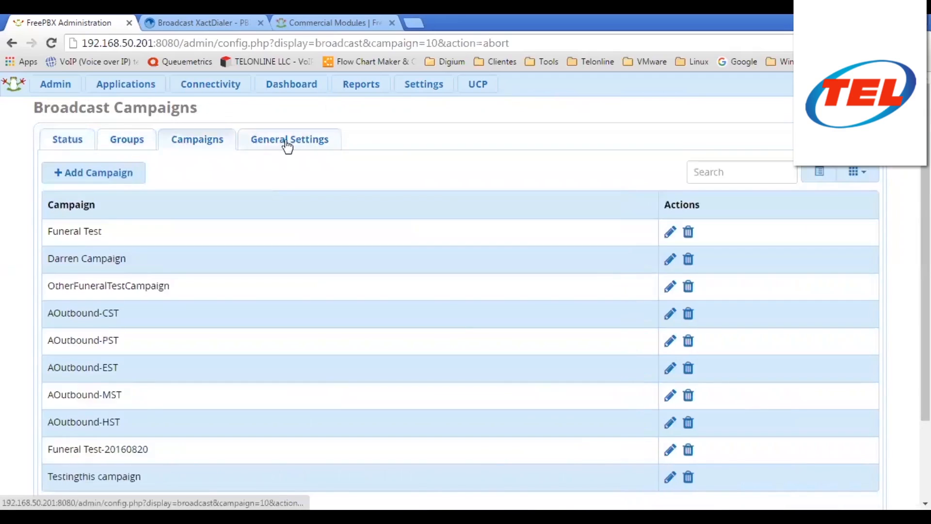
pyautogui.click(287, 144)
pyautogui.click(88, 143)
pyautogui.click(124, 148)
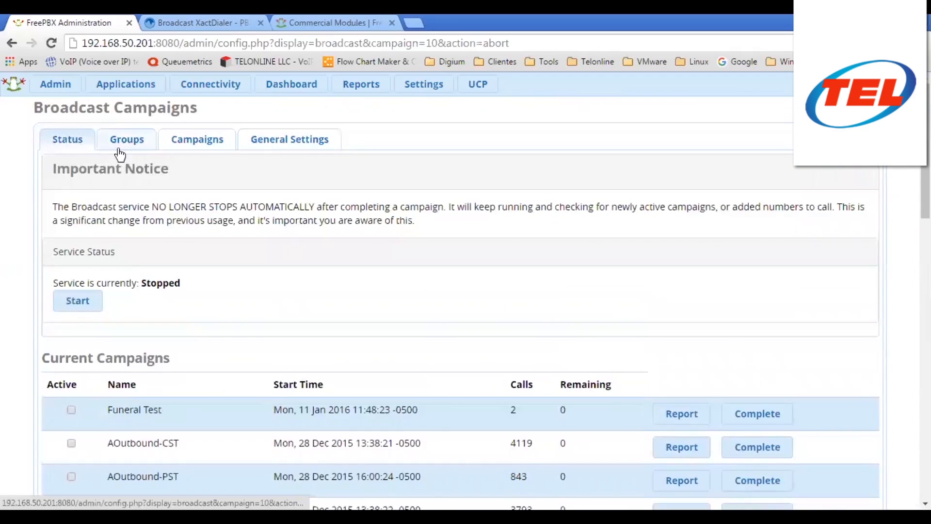
pyautogui.click(78, 145)
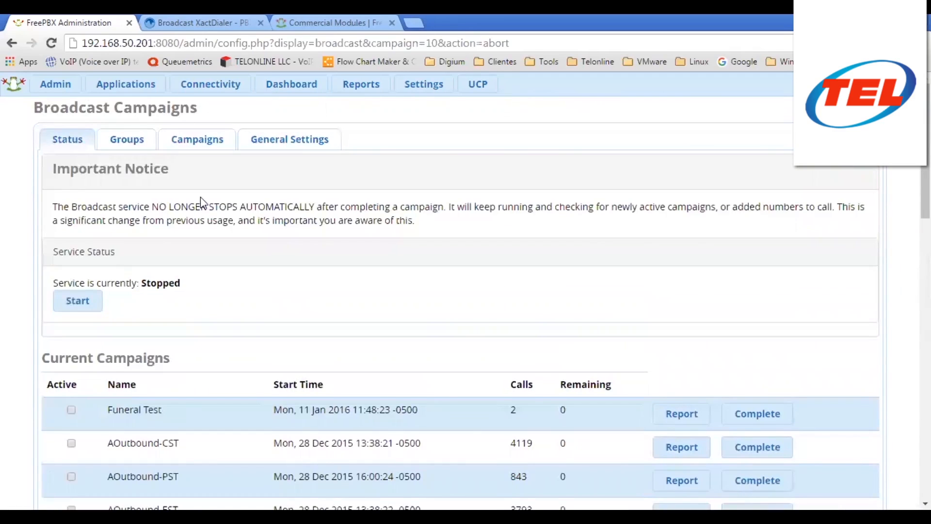